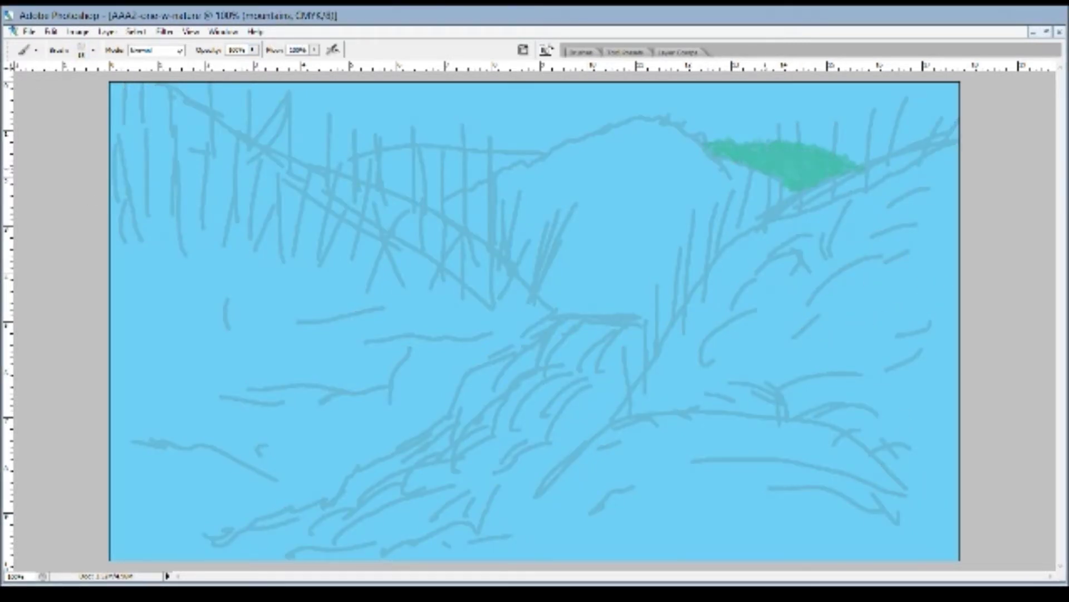
# - Paint one broad pale green stroke for the distant hill over the faded sketch
pyautogui.moveTo(502, 152)
pyautogui.mouseDown()
pyautogui.moveTo(329, 167)
pyautogui.moveTo(440, 156)
pyautogui.moveTo(424, 198)
pyautogui.moveTo(387, 176)
pyautogui.mouseUp()
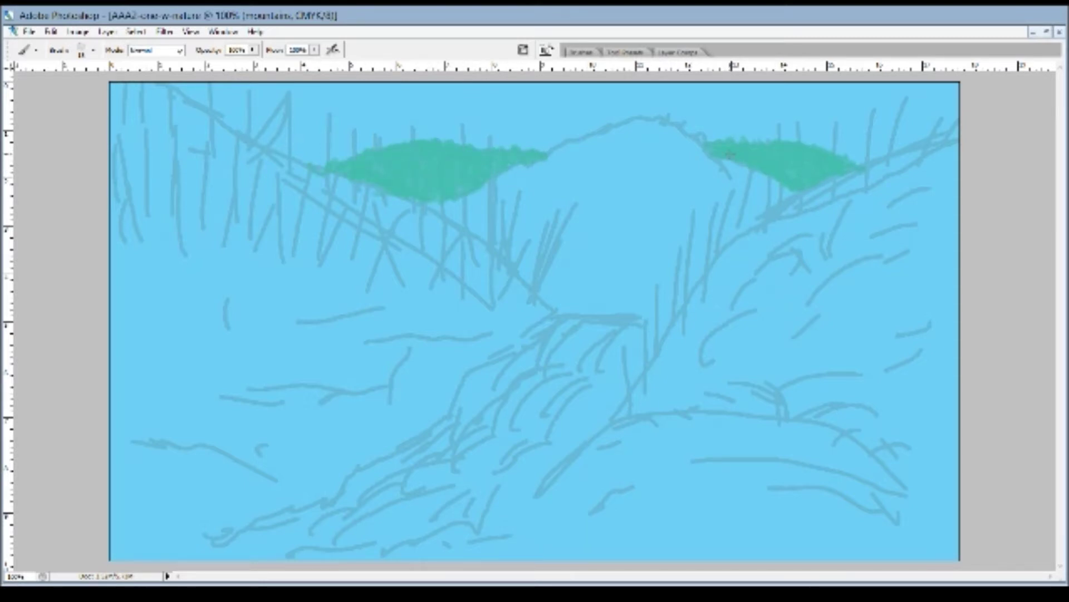
# - Shade the lower edges of the hills and block in the dark green central mountain
pyautogui.moveTo(794, 188); pyautogui.dragTo(714, 155)
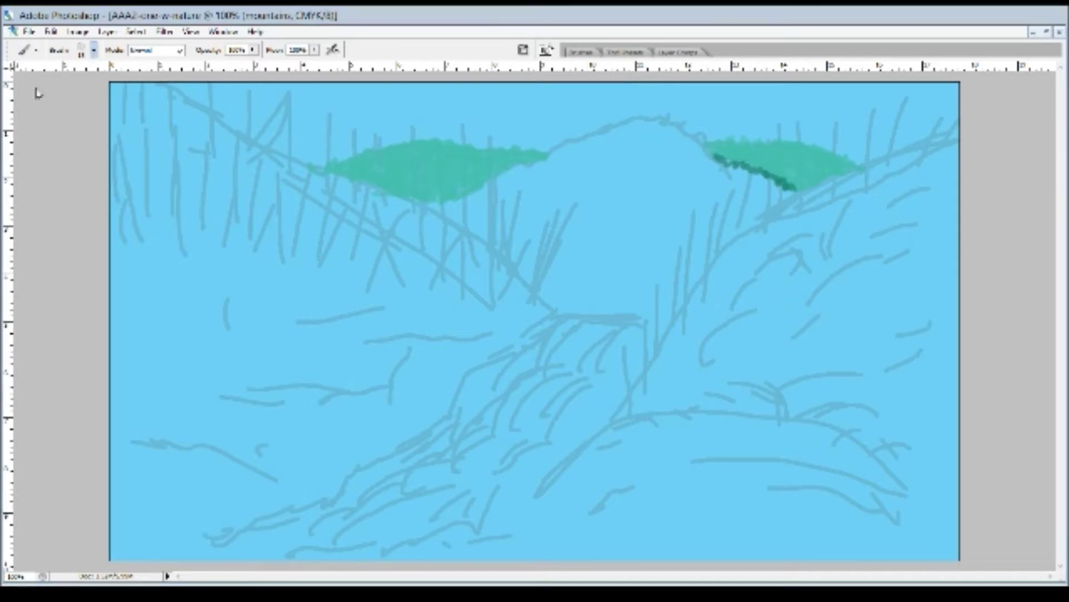
pyautogui.moveTo(529, 165)
pyautogui.mouseDown()
pyautogui.moveTo(430, 203)
pyautogui.moveTo(758, 176)
pyautogui.mouseUp()
pyautogui.moveTo(445, 214); pyautogui.dragTo(524, 175)
pyautogui.moveTo(663, 123)
pyautogui.mouseDown()
pyautogui.moveTo(777, 192)
pyautogui.moveTo(495, 223)
pyautogui.mouseUp()
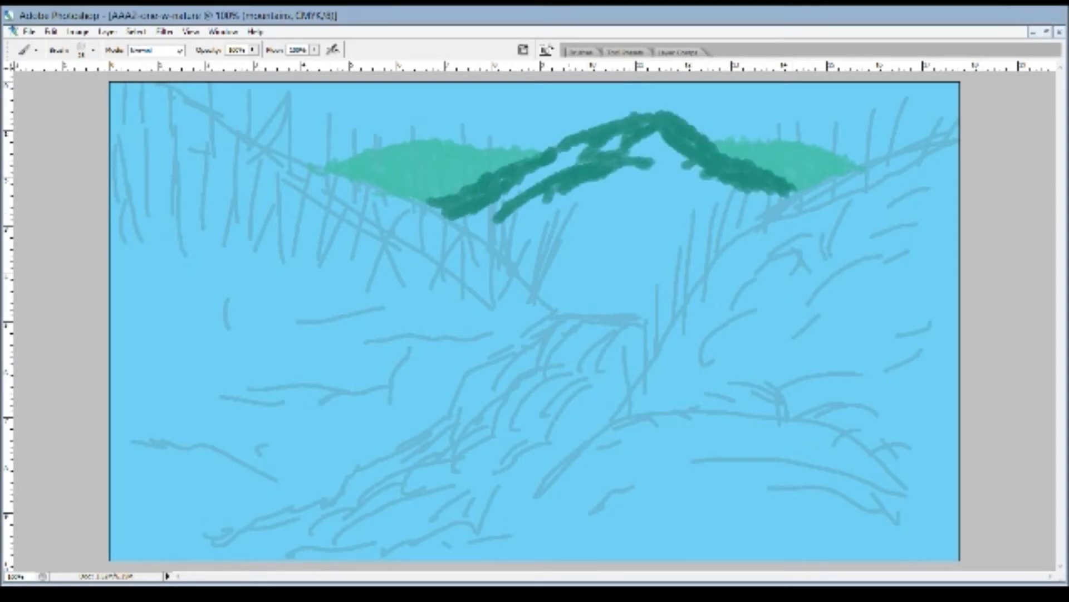
pyautogui.moveTo(769, 214); pyautogui.dragTo(579, 189)
pyautogui.moveTo(490, 250); pyautogui.dragTo(693, 231)
# - Fill the left ridge, summit and lower-left slope with brighter green
pyautogui.moveTo(507, 223); pyautogui.dragTo(470, 237)
pyautogui.moveTo(618, 136); pyautogui.dragTo(404, 198)
pyautogui.moveTo(543, 178); pyautogui.dragTo(479, 220)
pyautogui.moveTo(585, 158)
pyautogui.mouseDown()
pyautogui.moveTo(613, 142)
pyautogui.moveTo(570, 200)
pyautogui.moveTo(501, 225)
pyautogui.mouseUp()
pyautogui.moveTo(649, 156)
pyautogui.mouseDown()
pyautogui.moveTo(599, 164)
pyautogui.moveTo(538, 234)
pyautogui.moveTo(476, 245)
pyautogui.mouseUp()
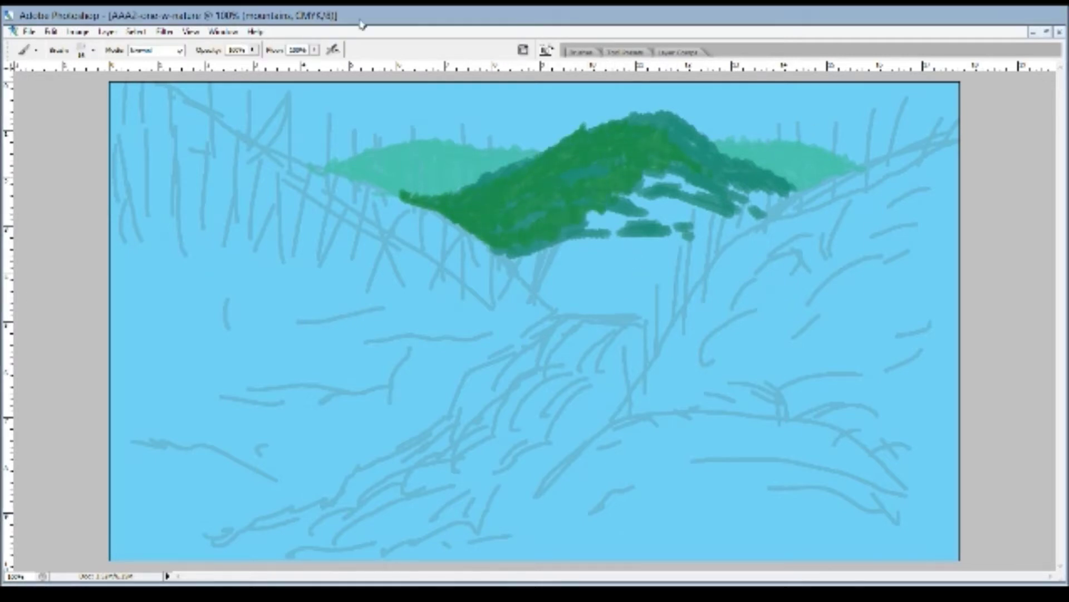
# - Darken the mountain's right slope and lower-right edge, then switch to the Smudge tool (R)
pyautogui.moveTo(657, 128)
pyautogui.mouseDown()
pyautogui.moveTo(732, 172)
pyautogui.moveTo(674, 183)
pyautogui.moveTo(576, 170)
pyautogui.moveTo(774, 226)
pyautogui.moveTo(655, 198)
pyautogui.mouseUp()
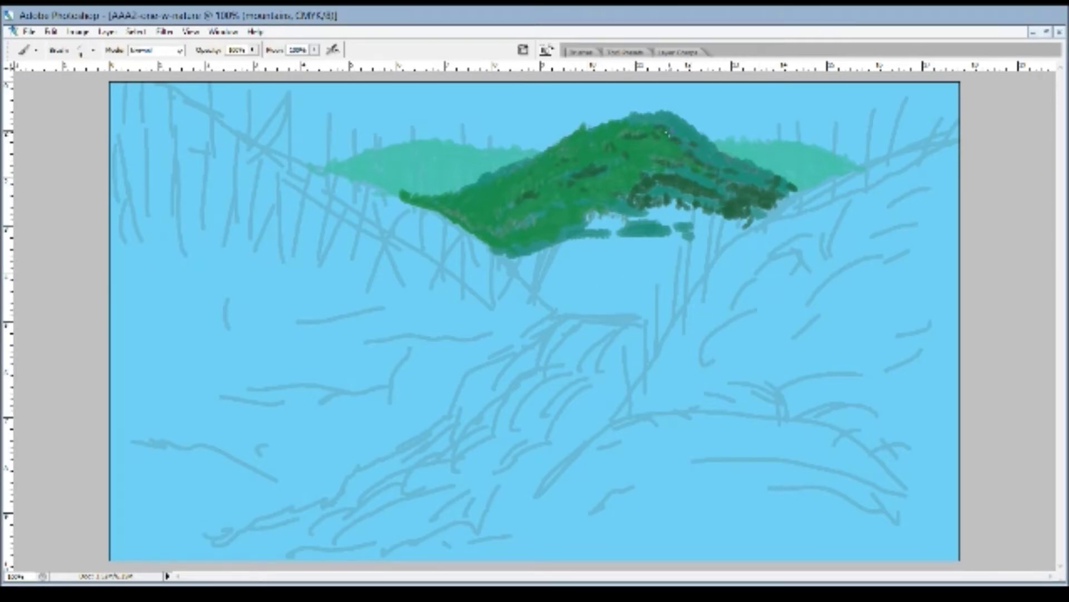
pyautogui.moveTo(591, 223); pyautogui.dragTo(682, 209)
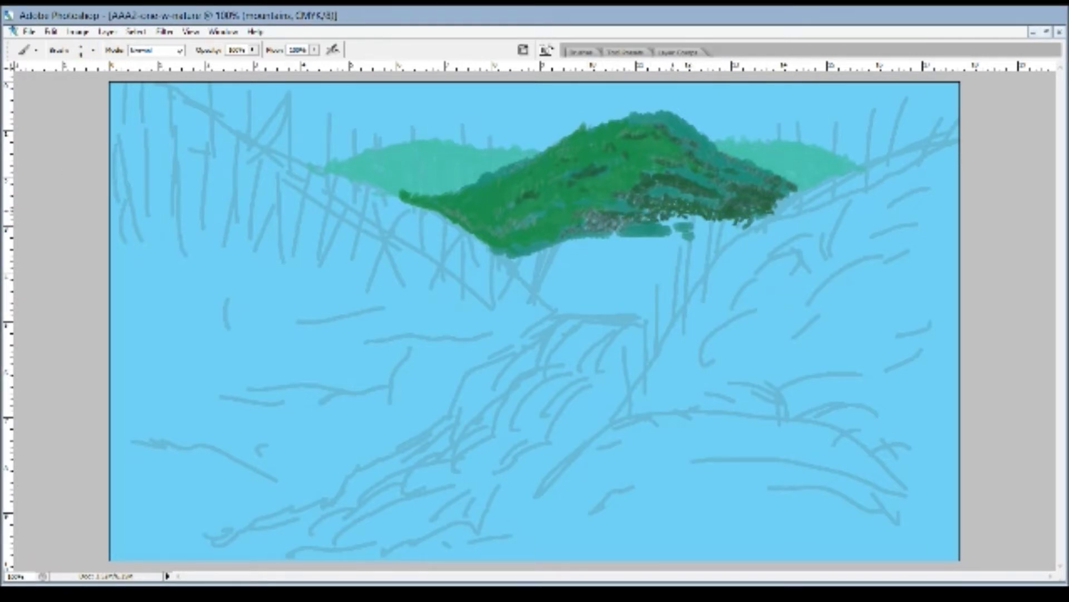
pyautogui.press('r')
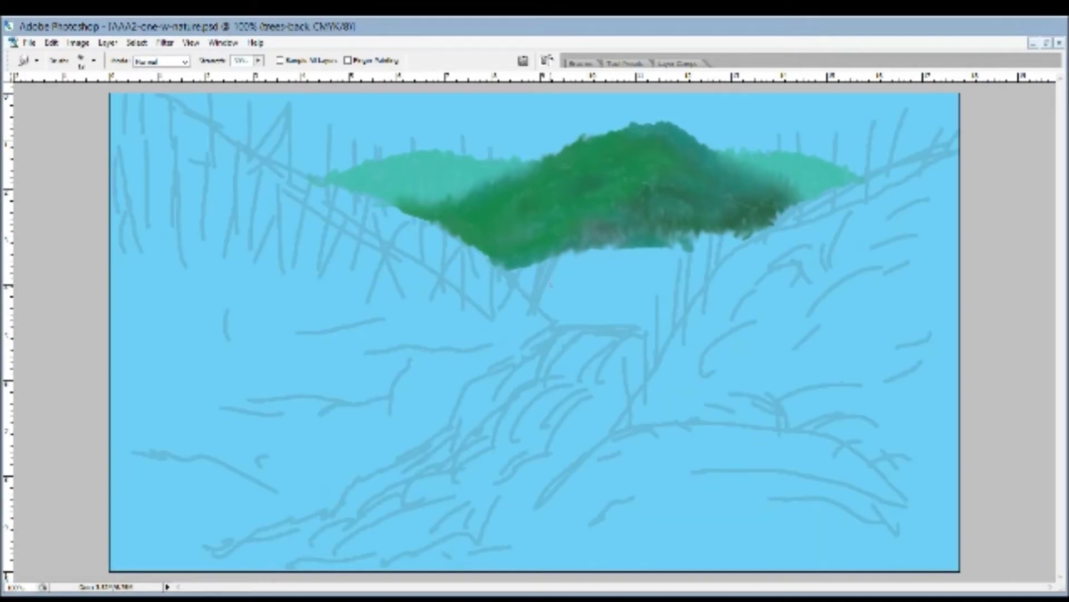
# - Sketch thin dark tree trunks rising above the central mountain with the brush
pyautogui.press('b')
pyautogui.moveTo(509, 272); pyautogui.dragTo(521, 186)
pyautogui.moveTo(473, 247); pyautogui.dragTo(535, 92)
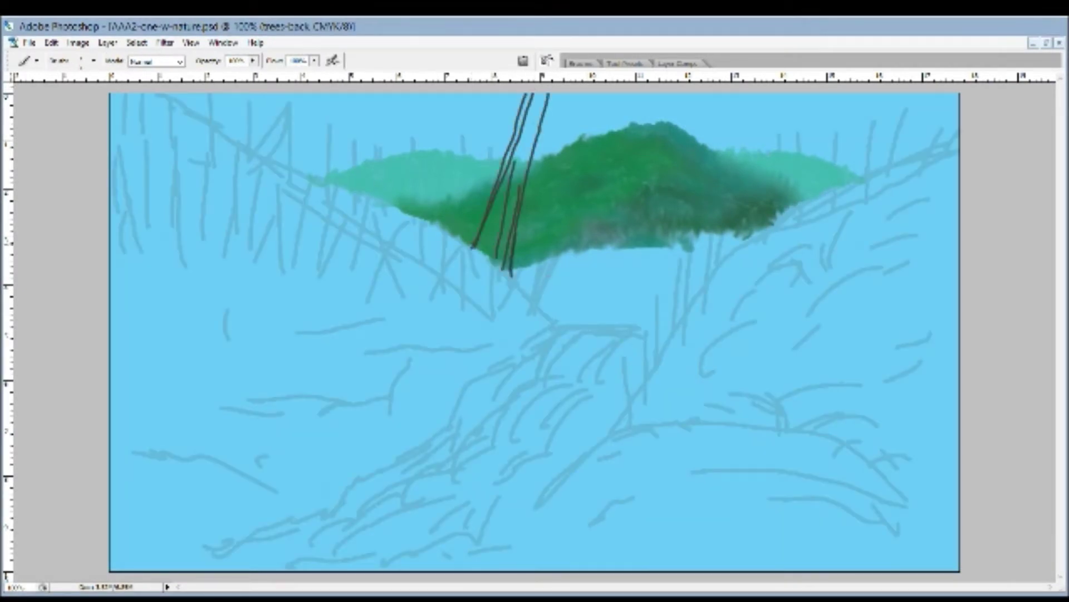
pyautogui.moveTo(415, 217); pyautogui.dragTo(401, 92)
pyautogui.moveTo(376, 209); pyautogui.dragTo(379, 92)
pyautogui.moveTo(289, 173); pyautogui.dragTo(301, 92)
# - Add more thin trunks on the far left and right of the canvas
pyautogui.moveTo(287, 204); pyautogui.dragTo(298, 95)
pyautogui.moveTo(239, 153); pyautogui.dragTo(234, 95)
pyautogui.moveTo(733, 262)
pyautogui.mouseDown()
pyautogui.moveTo(736, 95)
pyautogui.moveTo(715, 94)
pyautogui.mouseUp()
pyautogui.moveTo(830, 211); pyautogui.dragTo(849, 94)
pyautogui.moveTo(864, 198); pyautogui.dragTo(869, 95)
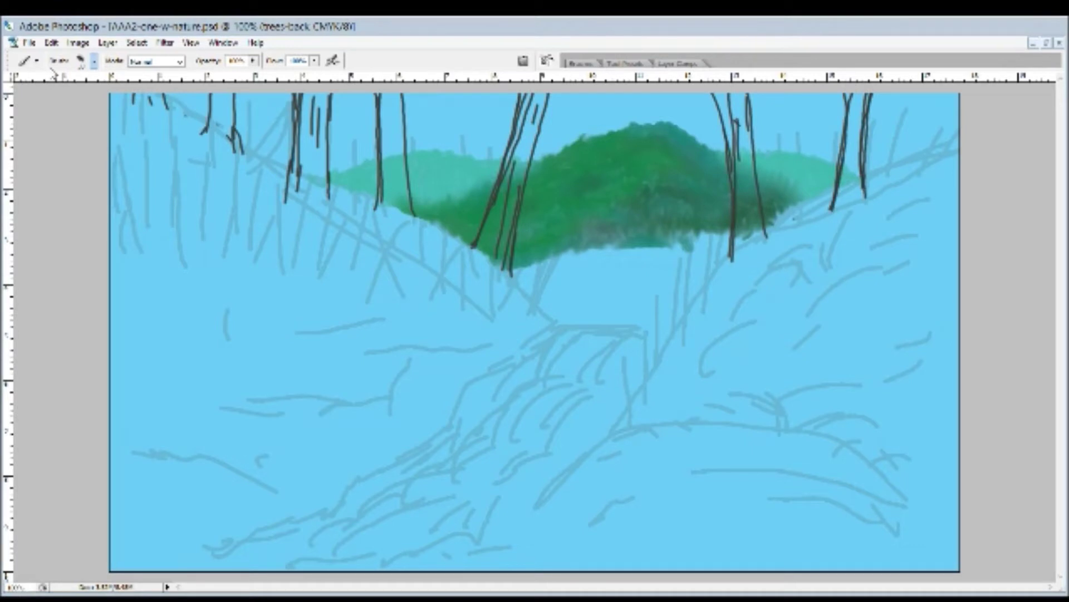
# - Thicken all the trunks into solid dark shapes reaching the top edge
pyautogui.moveTo(532, 95); pyautogui.dragTo(504, 271)
pyautogui.moveTo(393, 95); pyautogui.dragTo(401, 218)
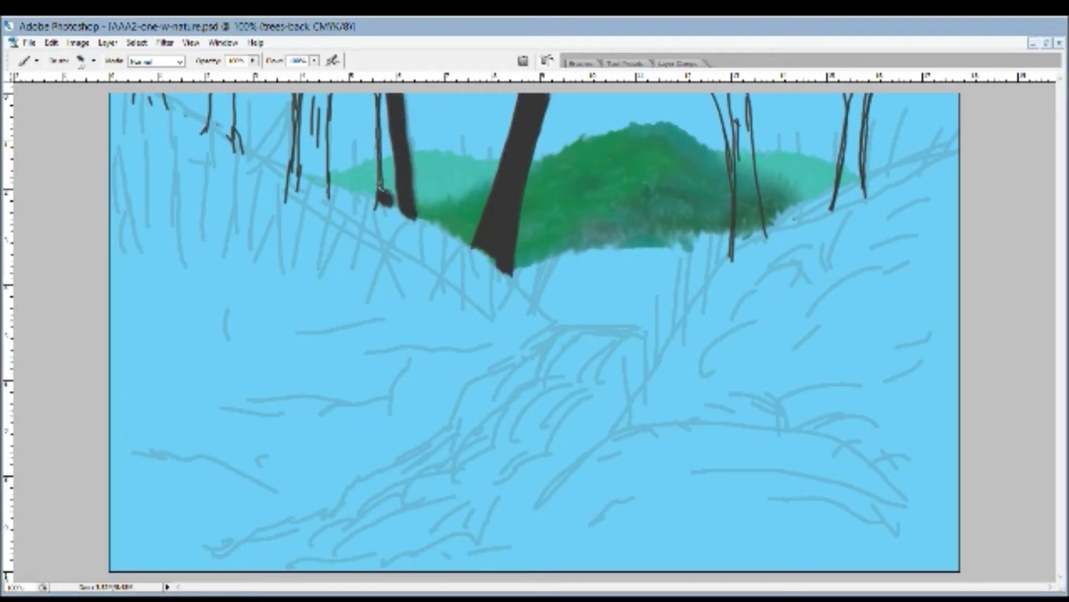
pyautogui.moveTo(320, 95); pyautogui.dragTo(318, 200)
pyautogui.moveTo(301, 95); pyautogui.dragTo(292, 201)
pyautogui.moveTo(223, 95); pyautogui.dragTo(234, 150)
pyautogui.moveTo(705, 95); pyautogui.dragTo(735, 256)
pyautogui.moveTo(740, 94); pyautogui.dragTo(746, 245)
pyautogui.moveTo(850, 94)
pyautogui.mouseDown()
pyautogui.moveTo(839, 218)
pyautogui.moveTo(855, 217)
pyautogui.mouseUp()
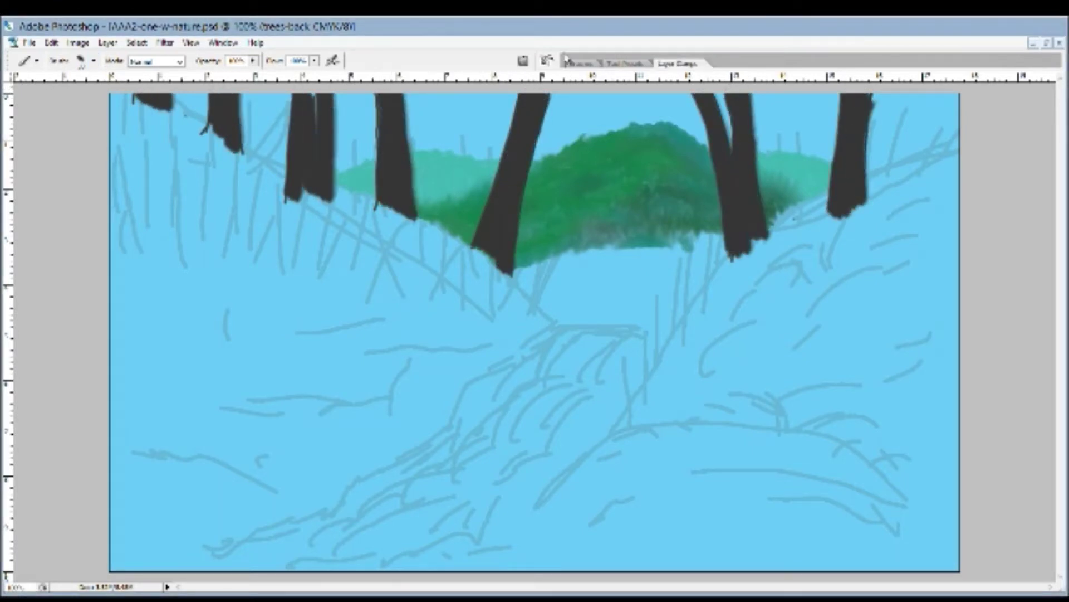
# - Sample a lighter grey with the Eyedropper and paint highlights down the trunks
pyautogui.press('i')
pyautogui.click(1003, 262)
pyautogui.press('b')
pyautogui.moveTo(526, 109); pyautogui.dragTo(483, 248)
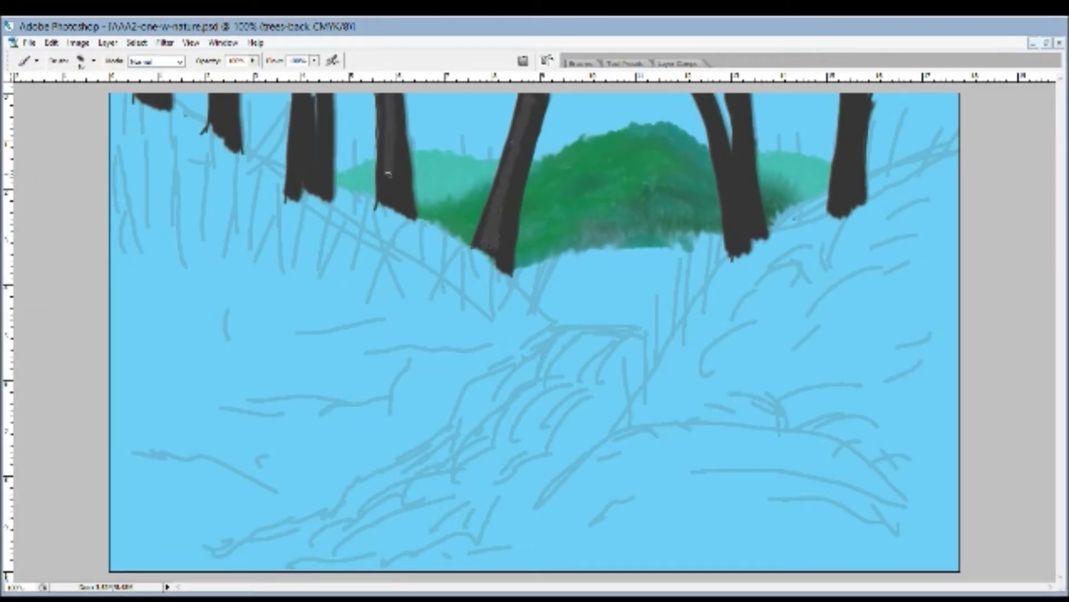
pyautogui.moveTo(389, 95); pyautogui.dragTo(404, 209)
pyautogui.moveTo(306, 94); pyautogui.dragTo(301, 195)
pyautogui.moveTo(704, 95); pyautogui.dragTo(732, 206)
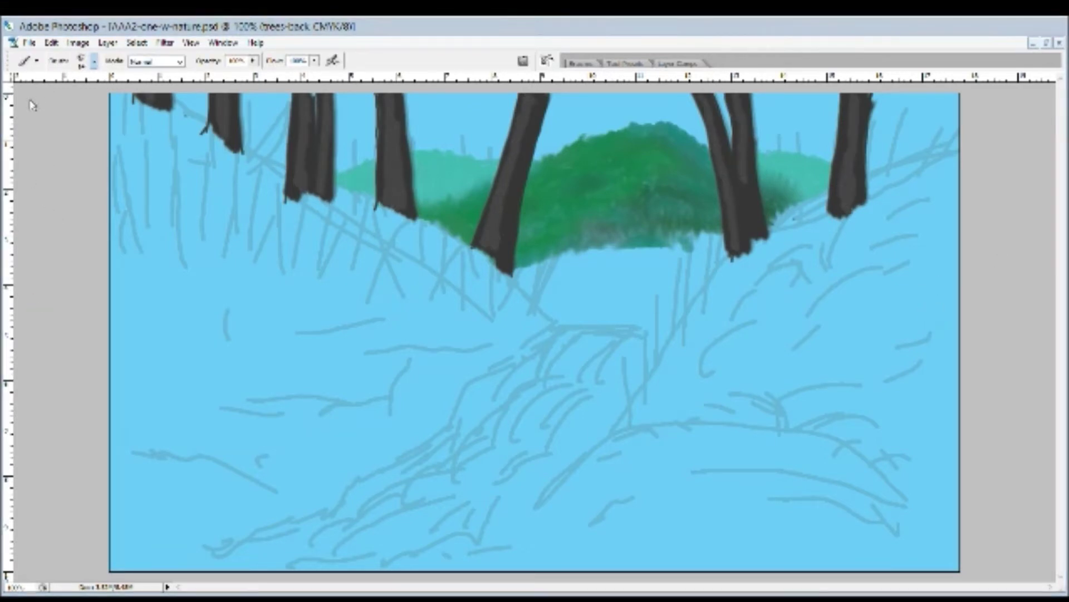
# - Repaint the central and remaining trunks in streaked brown
pyautogui.moveTo(506, 262); pyautogui.dragTo(537, 101)
pyautogui.moveTo(393, 95); pyautogui.dragTo(399, 215)
pyautogui.moveTo(312, 94); pyautogui.dragTo(309, 195)
pyautogui.moveTo(228, 95); pyautogui.dragTo(234, 147)
pyautogui.moveTo(719, 95); pyautogui.dragTo(744, 234)
pyautogui.moveTo(852, 95); pyautogui.dragTo(843, 214)
# - Darken the trunk edges and add darker brown bark streaks along every trunk
pyautogui.moveTo(409, 92)
pyautogui.mouseDown()
pyautogui.moveTo(415, 217)
pyautogui.moveTo(401, 203)
pyautogui.mouseUp()
pyautogui.moveTo(337, 94); pyautogui.dragTo(337, 198)
pyautogui.moveTo(240, 95); pyautogui.dragTo(243, 148)
pyautogui.moveTo(540, 103); pyautogui.dragTo(496, 239)
pyautogui.moveTo(718, 100); pyautogui.dragTo(735, 208)
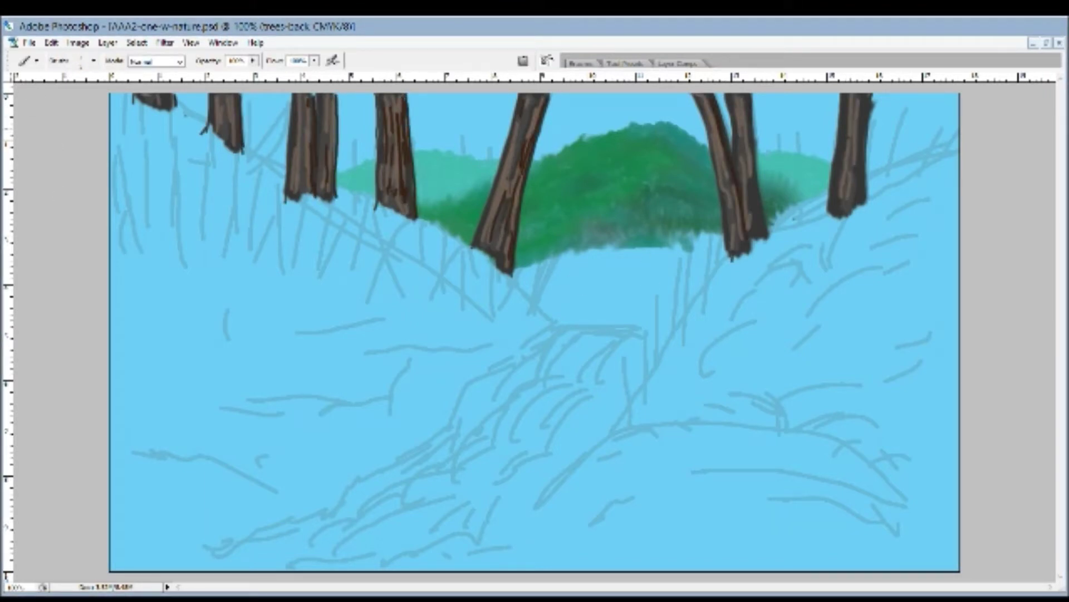
pyautogui.moveTo(752, 128); pyautogui.dragTo(755, 203)
pyautogui.moveTo(849, 100); pyautogui.dragTo(849, 195)
pyautogui.moveTo(295, 95); pyautogui.dragTo(298, 149)
pyautogui.press('r')
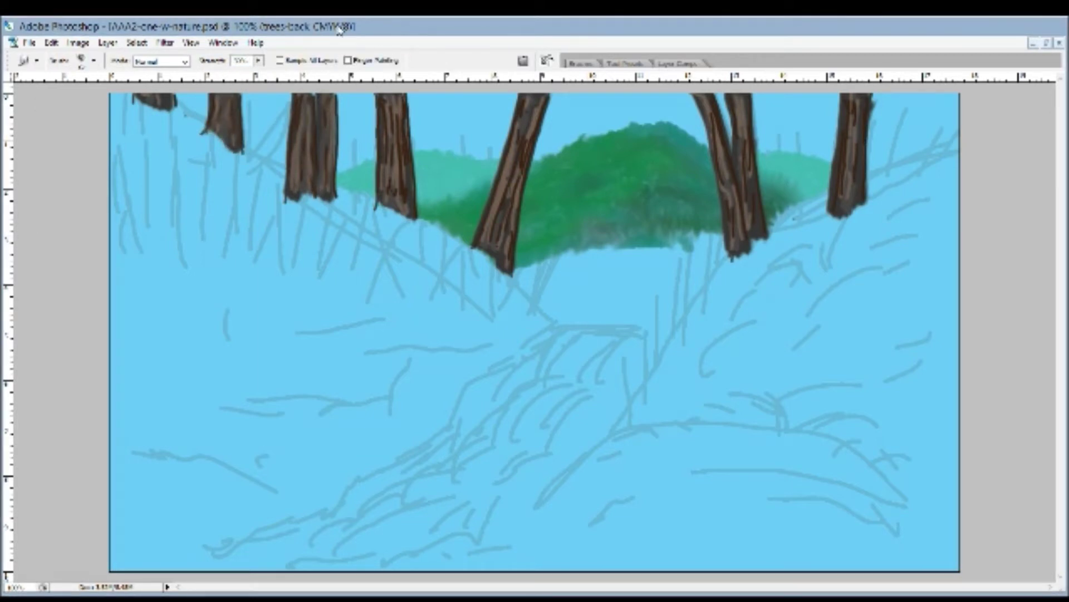
# - Smudge the middle and right trunk textures, then paint light streaks along the trunks
pyautogui.moveTo(527, 89); pyautogui.dragTo(506, 209)
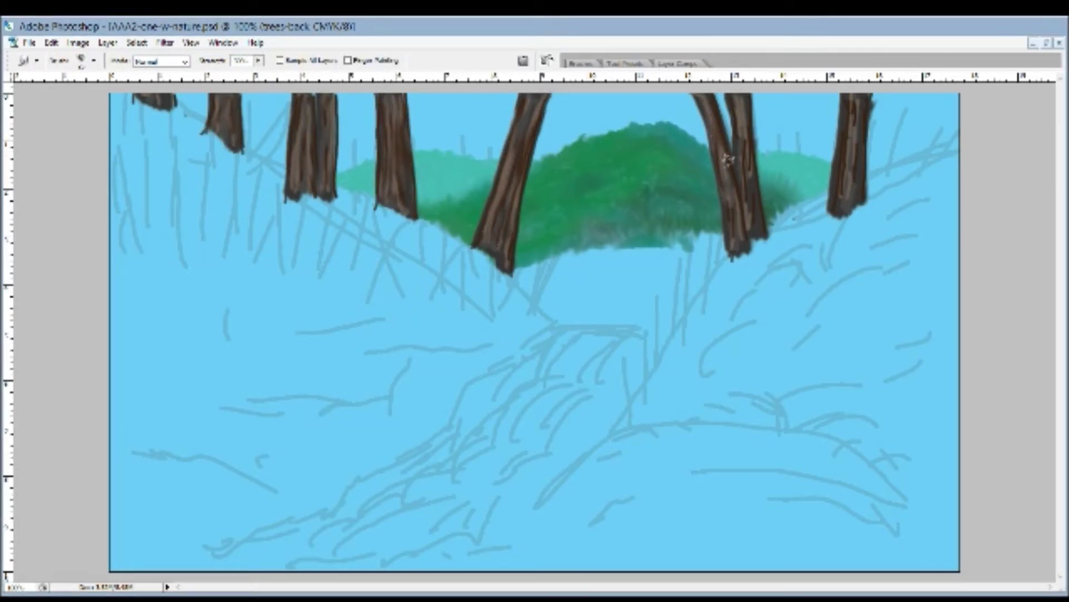
pyautogui.moveTo(856, 104); pyautogui.dragTo(856, 127)
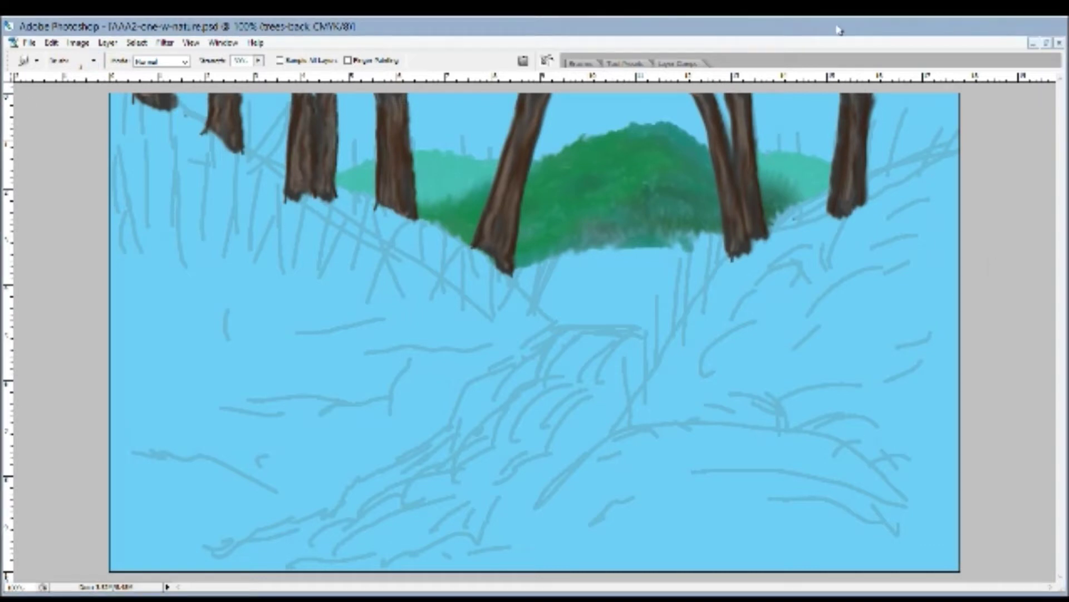
pyautogui.press('b')
pyautogui.moveTo(337, 115); pyautogui.dragTo(339, 94)
pyautogui.moveTo(415, 215); pyautogui.dragTo(396, 120)
pyautogui.moveTo(526, 118); pyautogui.dragTo(508, 261)
pyautogui.moveTo(759, 231); pyautogui.dragTo(752, 142)
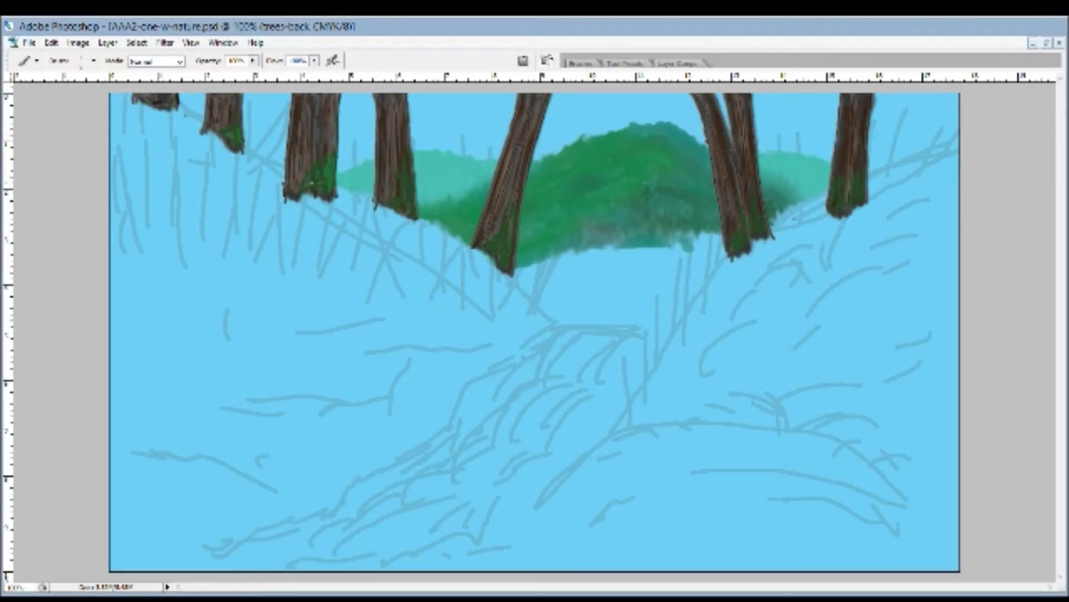
pyautogui.press('r')
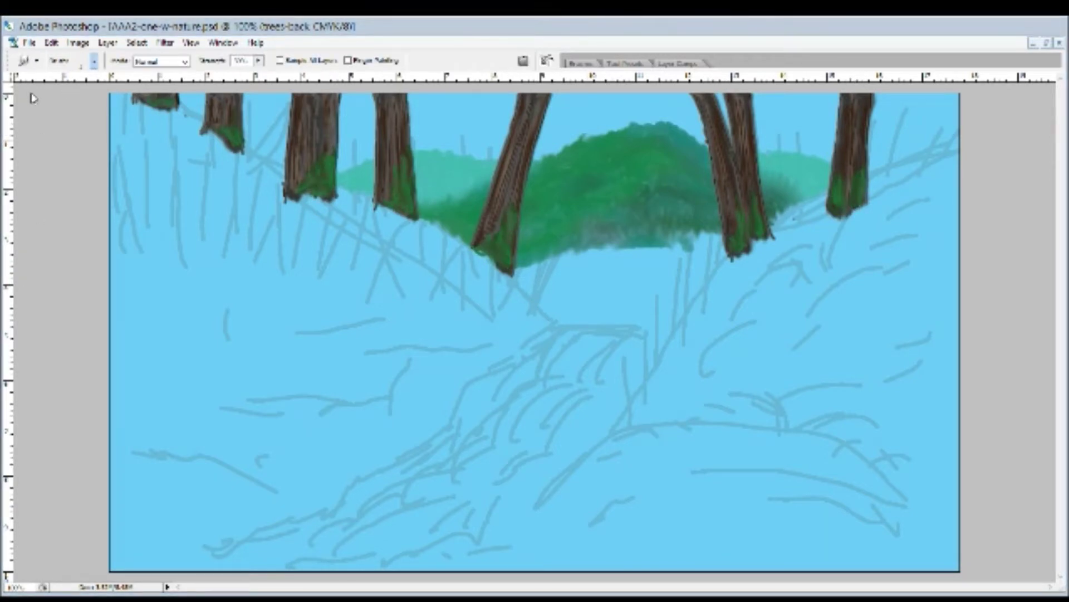
# - Paint thin dark branches across the top of the canvas
pyautogui.press('b')
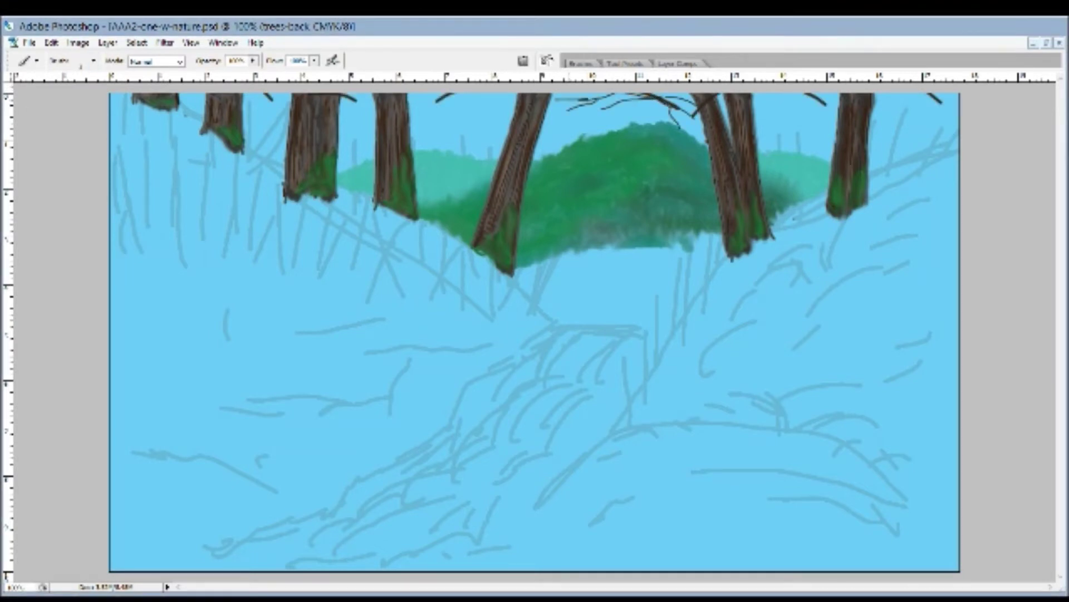
pyautogui.moveTo(624, 100); pyautogui.dragTo(457, 106)
pyautogui.moveTo(835, 103); pyautogui.dragTo(763, 128)
pyautogui.moveTo(368, 95)
pyautogui.mouseDown()
pyautogui.moveTo(359, 209)
pyautogui.moveTo(368, 91)
pyautogui.mouseUp()
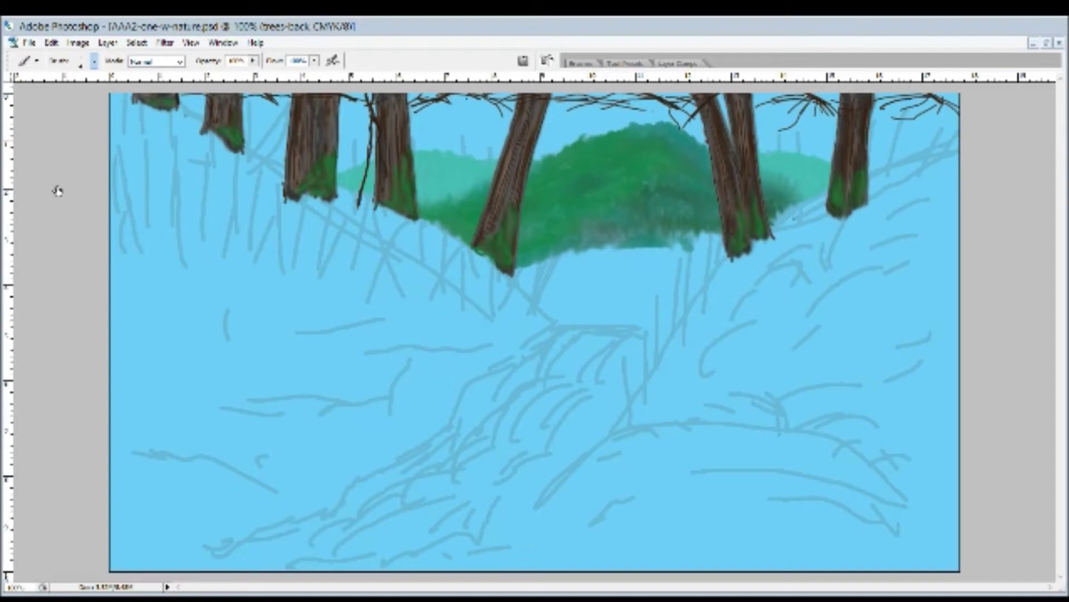
# - Dab green and dark green leaves among the branches along the top
pyautogui.moveTo(256, 101); pyautogui.dragTo(690, 103)
pyautogui.moveTo(123, 101); pyautogui.dragTo(423, 106)
pyautogui.moveTo(880, 100); pyautogui.dragTo(952, 134)
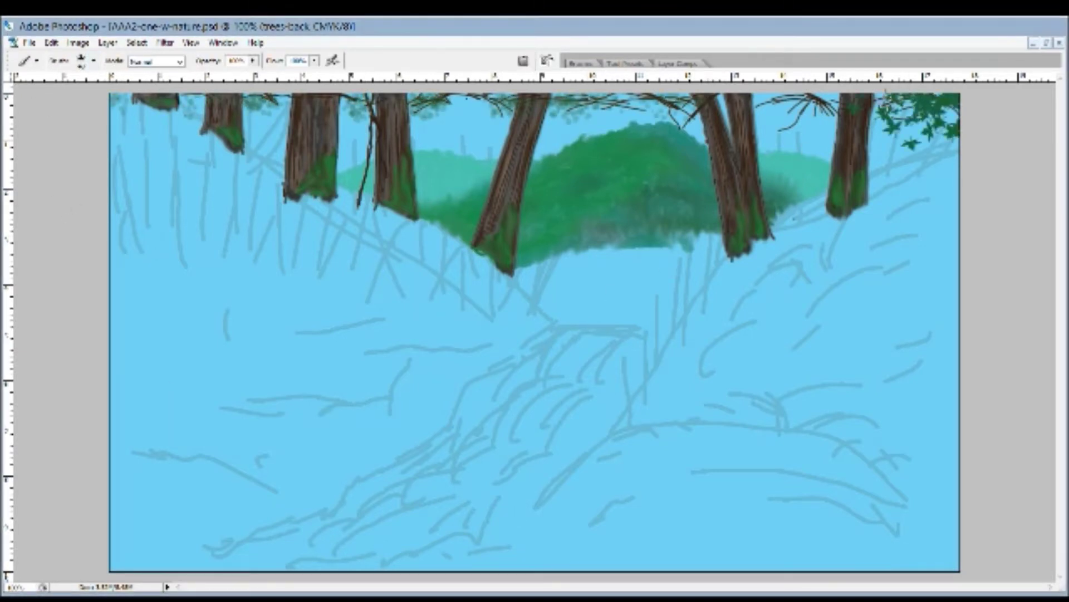
pyautogui.moveTo(757, 105)
pyautogui.mouseDown()
pyautogui.moveTo(880, 112)
pyautogui.moveTo(936, 156)
pyautogui.mouseUp()
pyautogui.moveTo(562, 106); pyautogui.dragTo(724, 111)
# - Fill out the canopy with more green leaves across the whole top edge
pyautogui.moveTo(245, 106); pyautogui.dragTo(518, 108)
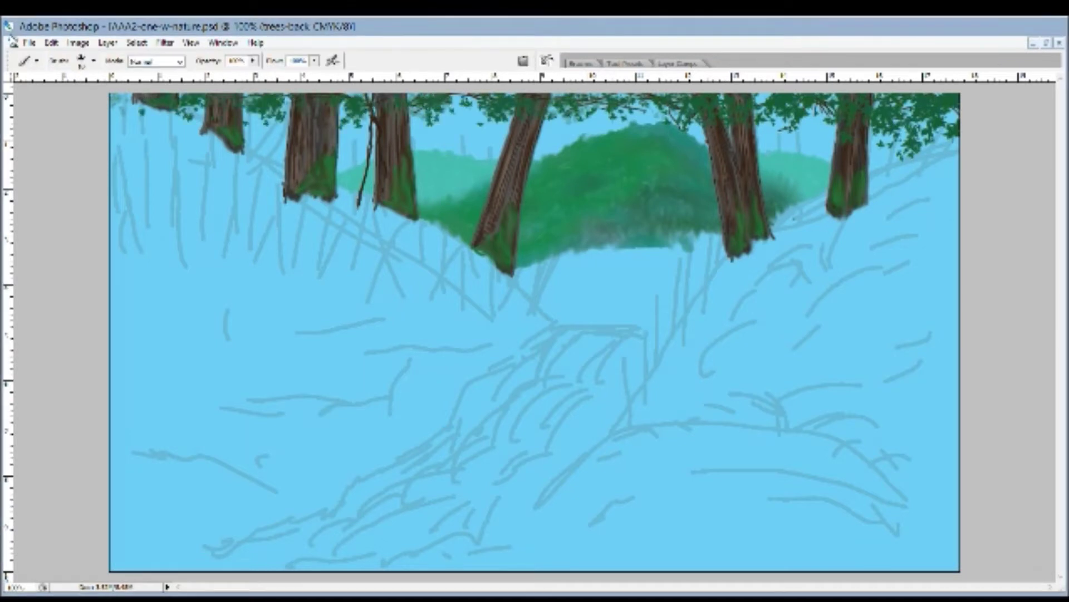
pyautogui.moveTo(144, 106); pyautogui.dragTo(362, 106)
pyautogui.moveTo(580, 109); pyautogui.dragTo(713, 106)
pyautogui.moveTo(858, 112); pyautogui.dragTo(952, 114)
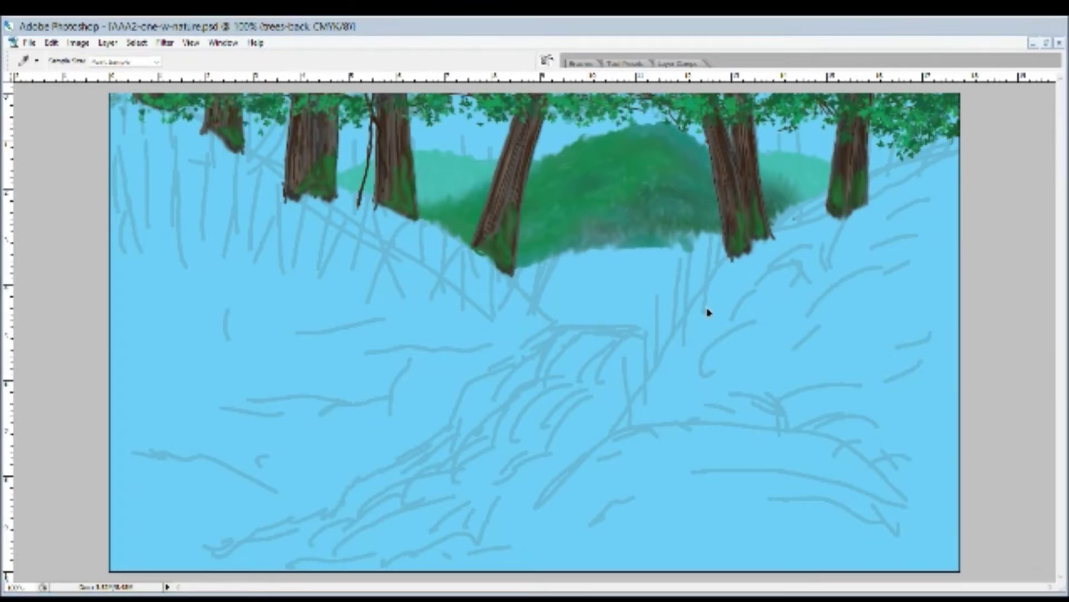
# - Paint brown grass along the left ridge and across the right ridge
pyautogui.moveTo(513, 272)
pyautogui.mouseDown()
pyautogui.moveTo(537, 306)
pyautogui.moveTo(390, 212)
pyautogui.mouseUp()
pyautogui.moveTo(445, 234); pyautogui.dragTo(112, 96)
pyautogui.moveTo(551, 317)
pyautogui.mouseDown()
pyautogui.moveTo(424, 223)
pyautogui.moveTo(239, 161)
pyautogui.mouseUp()
pyautogui.moveTo(638, 393)
pyautogui.mouseDown()
pyautogui.moveTo(713, 268)
pyautogui.moveTo(892, 178)
pyautogui.moveTo(958, 159)
pyautogui.mouseUp()
pyautogui.moveTo(863, 208); pyautogui.dragTo(724, 267)
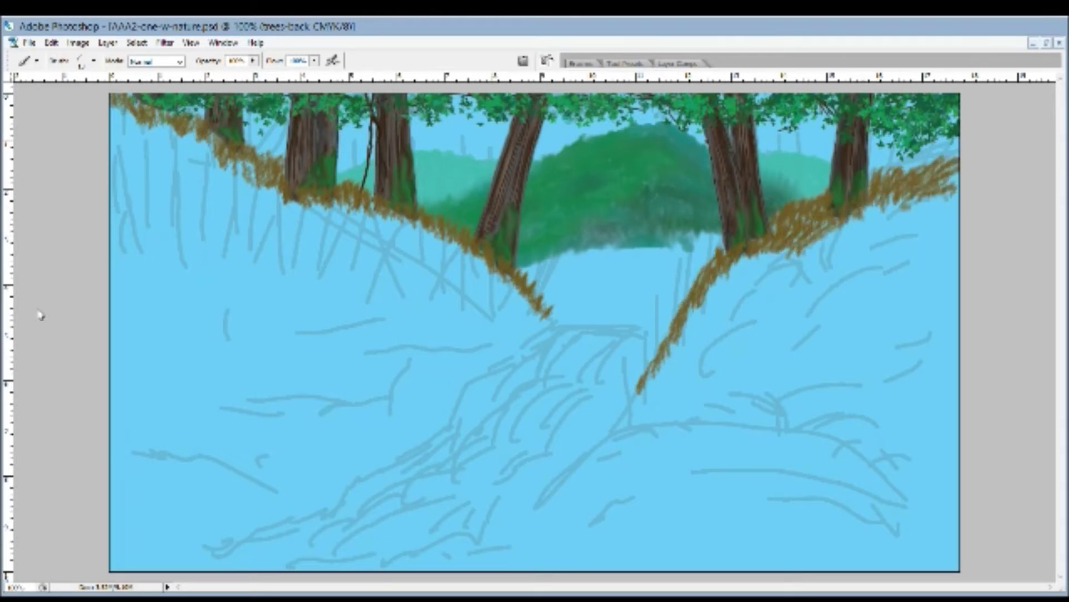
# - Add dark green grass on both ridges and thicken olive-green grass on the left bank
pyautogui.moveTo(538, 321)
pyautogui.mouseDown()
pyautogui.moveTo(534, 305)
pyautogui.moveTo(111, 100)
pyautogui.moveTo(423, 228)
pyautogui.mouseUp()
pyautogui.moveTo(638, 390)
pyautogui.mouseDown()
pyautogui.moveTo(803, 226)
pyautogui.moveTo(958, 161)
pyautogui.mouseUp()
pyautogui.moveTo(869, 206); pyautogui.dragTo(724, 262)
pyautogui.moveTo(423, 234); pyautogui.dragTo(373, 217)
pyautogui.moveTo(306, 206); pyautogui.dragTo(231, 231)
pyautogui.moveTo(246, 189); pyautogui.dragTo(111, 111)
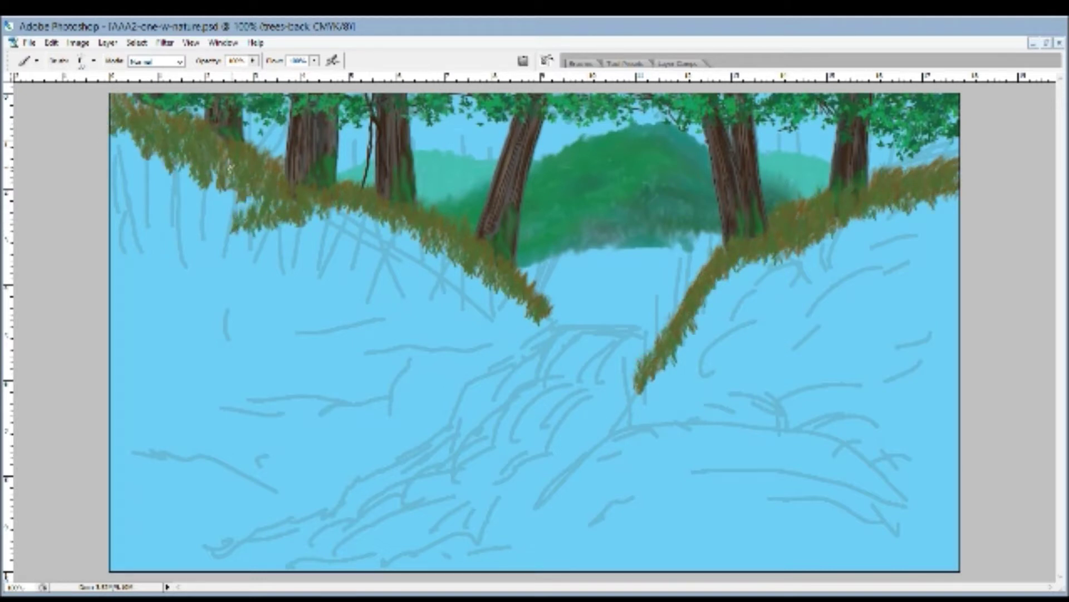
pyautogui.moveTo(256, 215); pyautogui.dragTo(111, 139)
# - Layer yellow-green and greener grass over both banks down toward the stream
pyautogui.moveTo(256, 206); pyautogui.dragTo(111, 128)
pyautogui.moveTo(234, 184); pyautogui.dragTo(123, 95)
pyautogui.moveTo(329, 206); pyautogui.dragTo(111, 201)
pyautogui.moveTo(551, 323)
pyautogui.mouseDown()
pyautogui.moveTo(334, 206)
pyautogui.moveTo(236, 233)
pyautogui.mouseUp()
pyautogui.moveTo(638, 390)
pyautogui.mouseDown()
pyautogui.moveTo(785, 228)
pyautogui.moveTo(958, 168)
pyautogui.mouseUp()
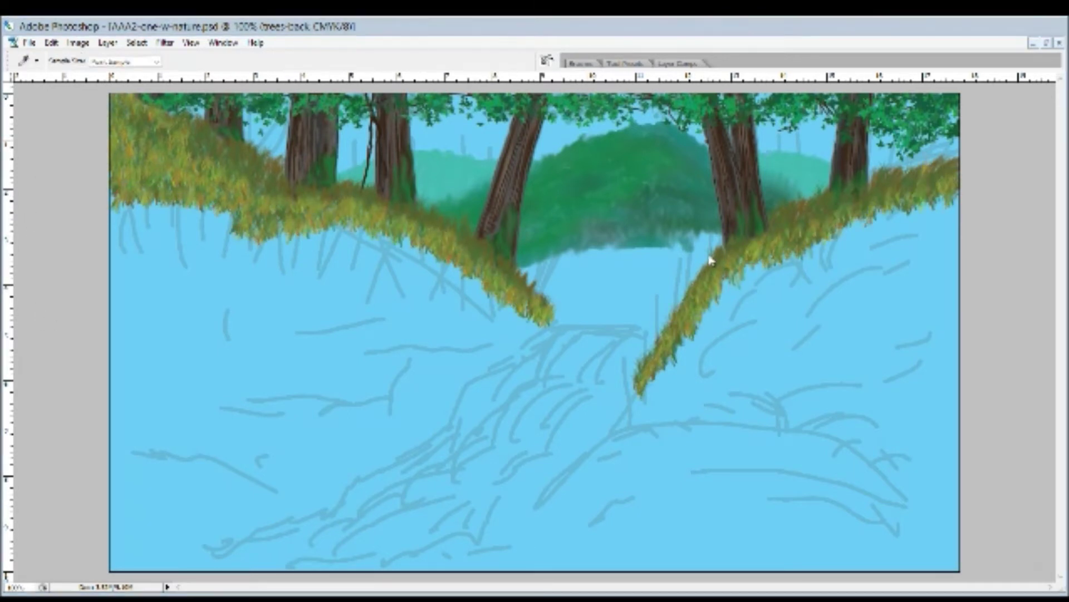
pyautogui.moveTo(418, 212)
pyautogui.mouseDown()
pyautogui.moveTo(195, 222)
pyautogui.moveTo(535, 323)
pyautogui.mouseUp()
pyautogui.moveTo(582, 465)
pyautogui.mouseDown()
pyautogui.moveTo(791, 245)
pyautogui.moveTo(902, 201)
pyautogui.mouseUp()
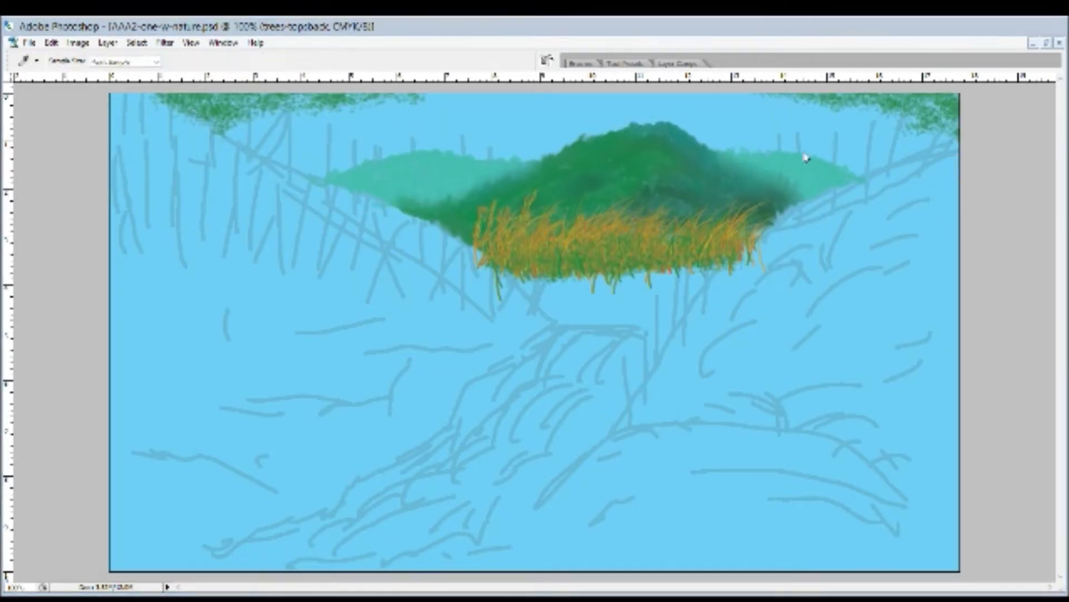
# - Darken and thicken the treetop foliage using a colour sampled from the painting
pyautogui.moveTo(267, 105); pyautogui.dragTo(965, 119)
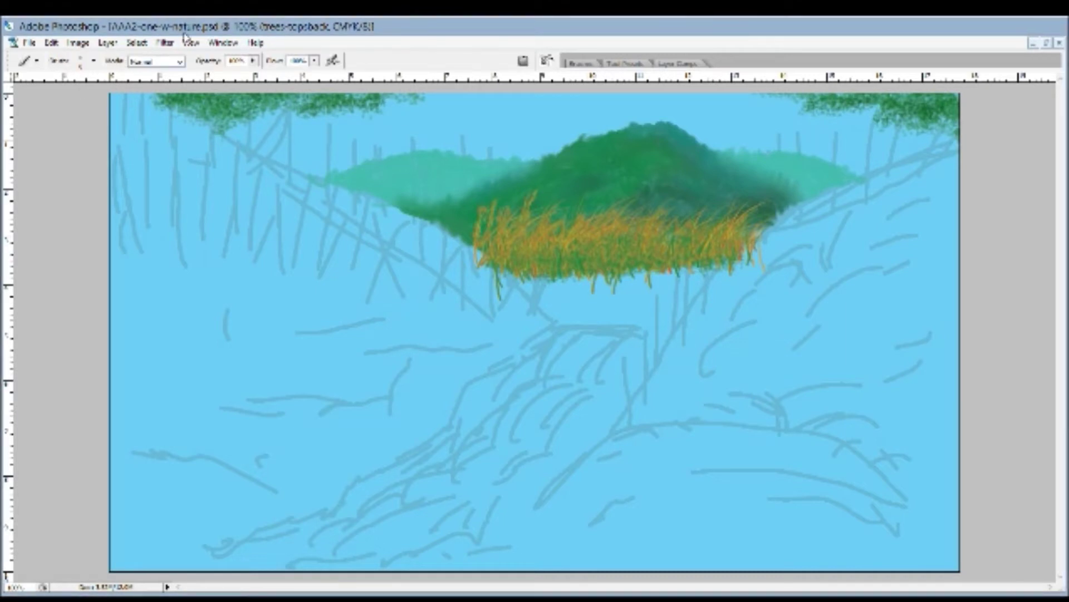
pyautogui.press('i')
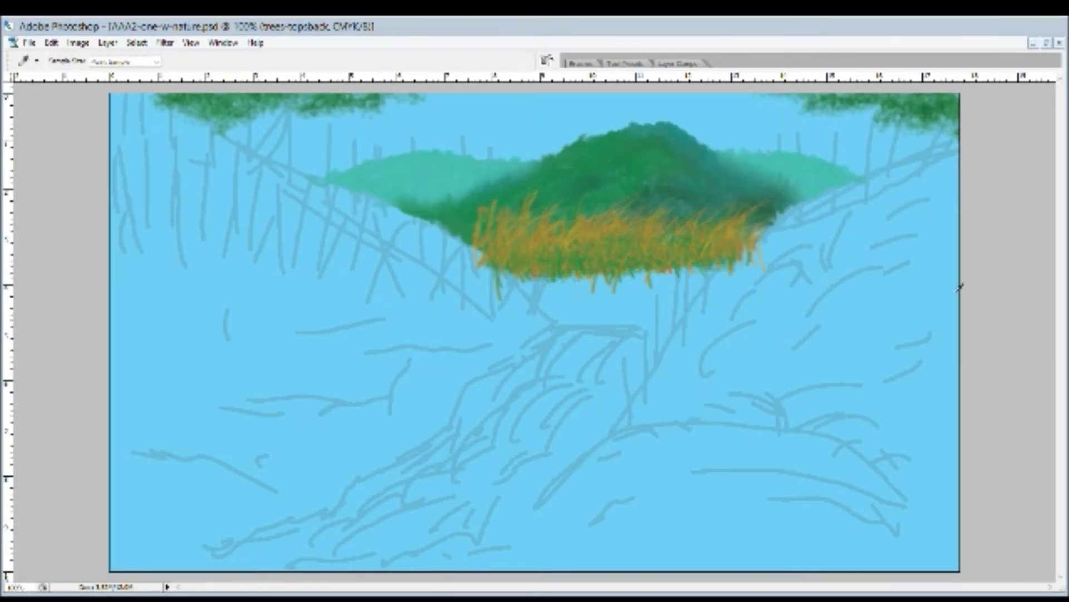
pyautogui.press('b')
# - Duplicate the treetops layer, flip it vertically and move it down as a reflection
pyautogui.hotkey('ctrl', 'j')
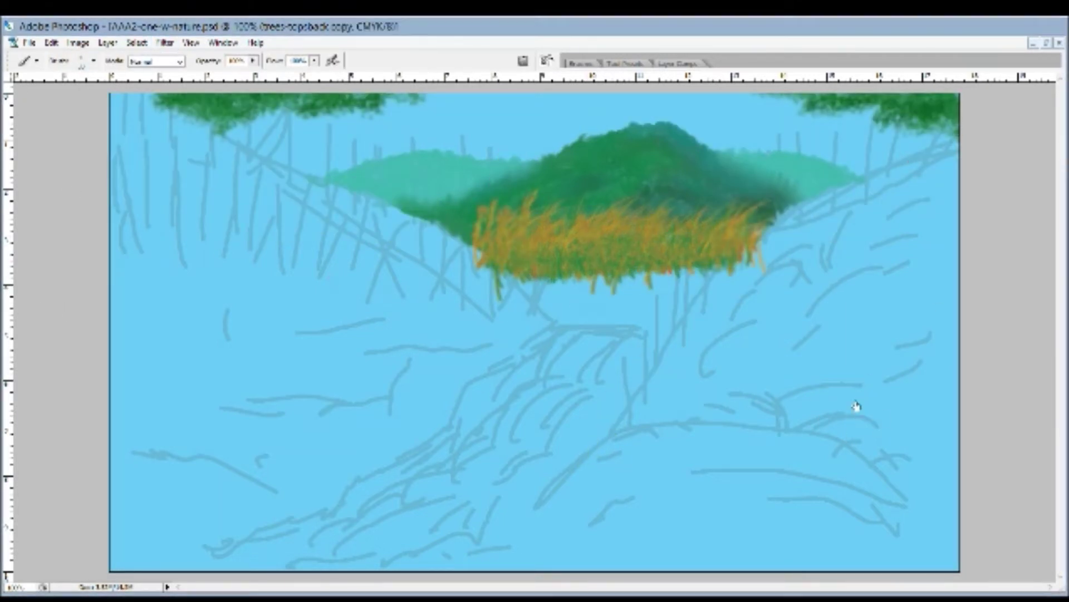
pyautogui.hotkey('alt', 'e')
pyautogui.press('a')
pyautogui.press('v')
pyautogui.press('v')
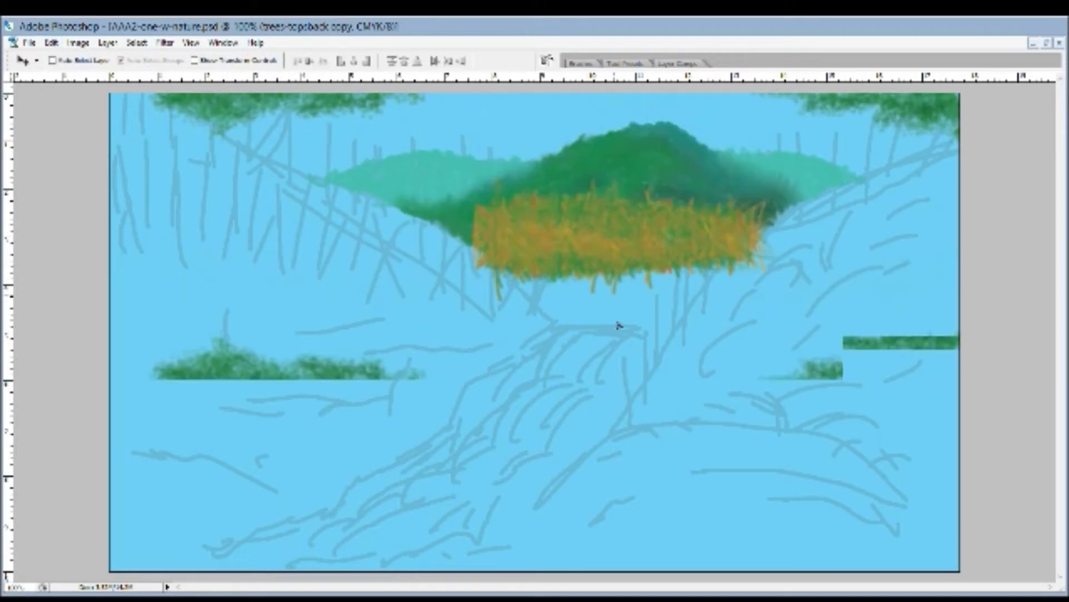
pyautogui.moveTo(615, 223); pyautogui.dragTo(616, 373)
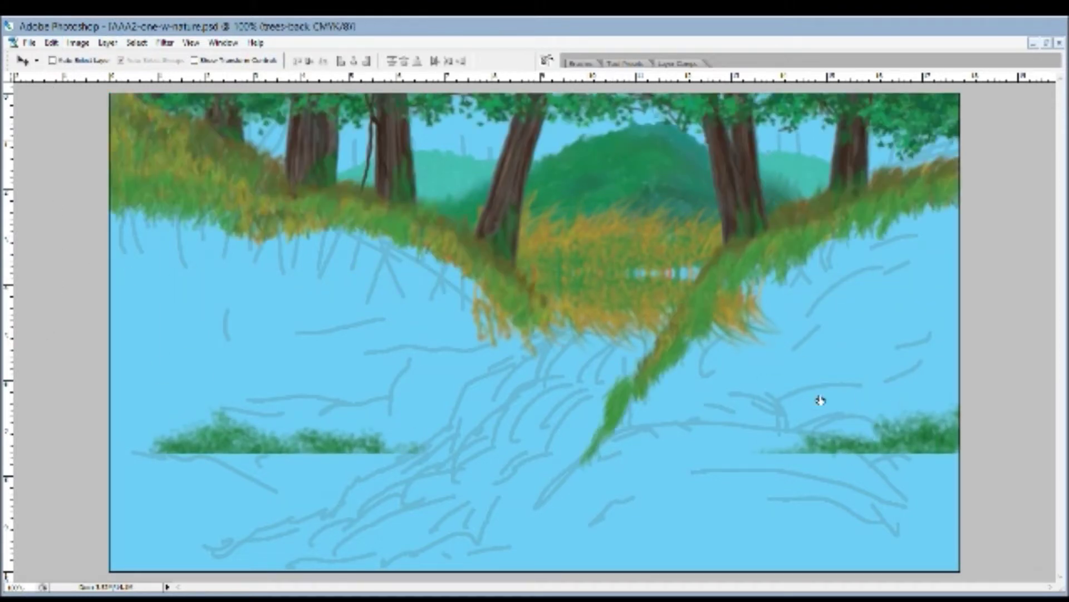
# - Enable airbrush build-up and smudge the flipped treetops copy on its layer
pyautogui.press('b')
pyautogui.click(332, 60)
pyautogui.hotkey('alt', ']')
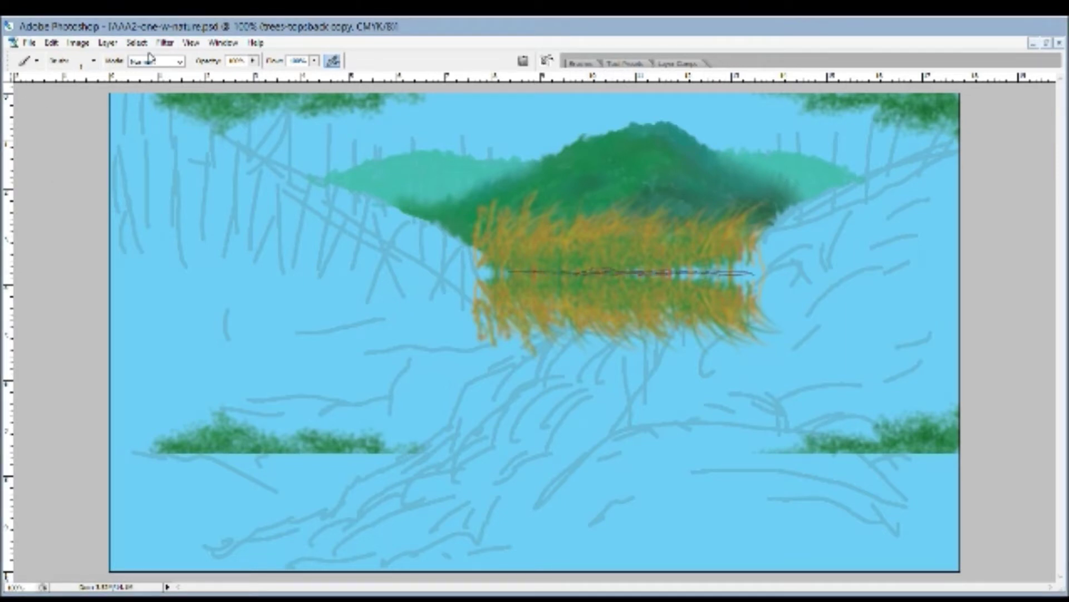
pyautogui.press('r')
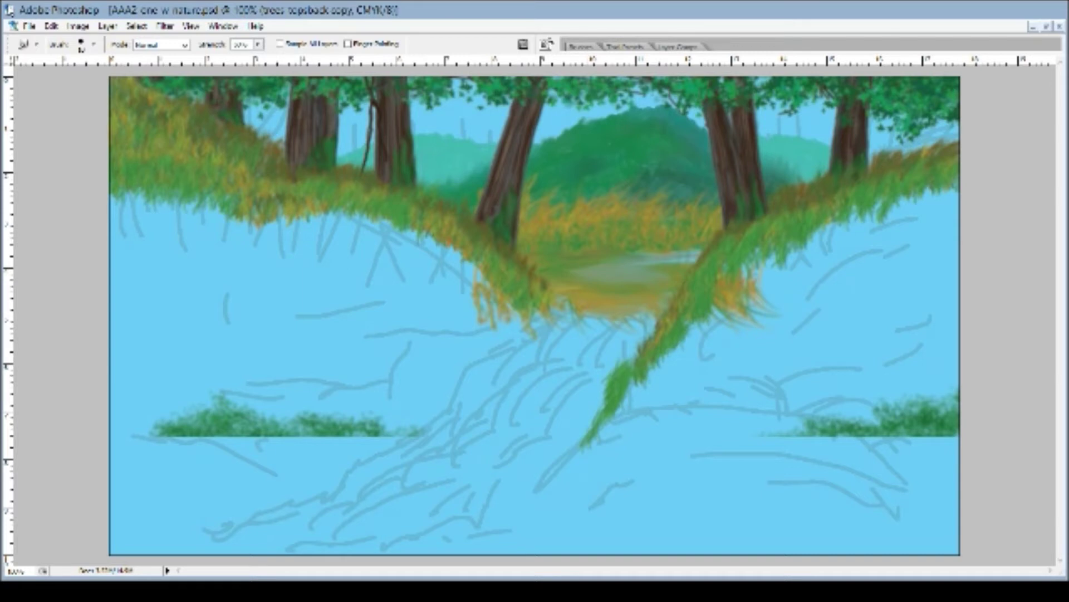
# - Erase the stray copied foliage and bushes along the bottom with the Background Eraser
pyautogui.press('e')
pyautogui.moveTo(162, 424)
pyautogui.mouseDown()
pyautogui.moveTo(230, 400)
pyautogui.moveTo(969, 406)
pyautogui.mouseUp()
pyautogui.moveTo(501, 256)
pyautogui.mouseDown()
pyautogui.moveTo(475, 301)
pyautogui.moveTo(746, 304)
pyautogui.moveTo(490, 256)
pyautogui.mouseUp()
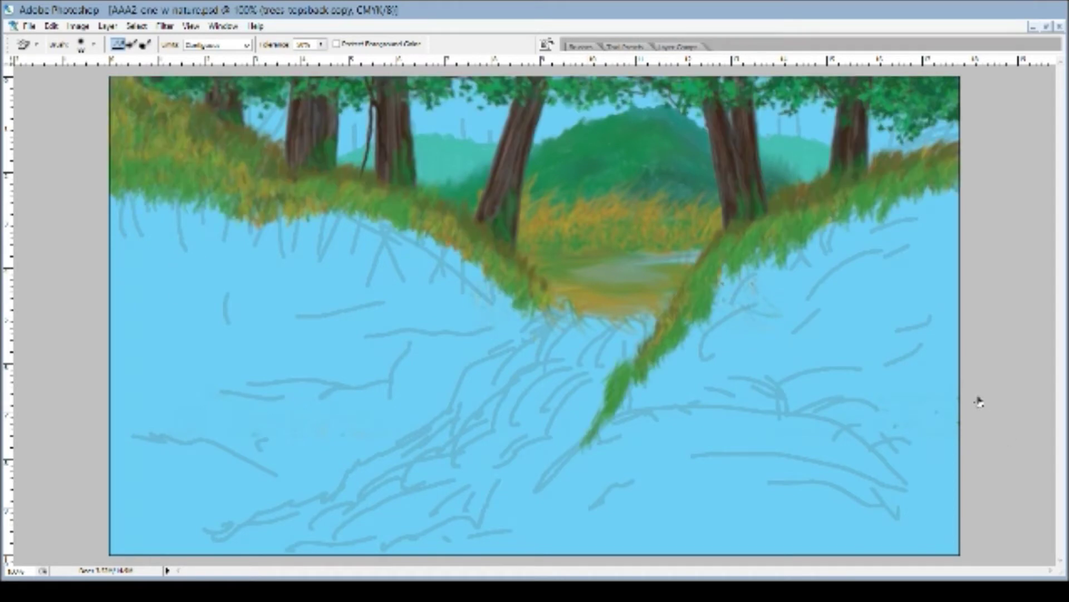
# - Paint a bright lime-green moss stroke down the left bank on a separate layer
pyautogui.press('b')
pyautogui.hotkey('alt', '[')
pyautogui.hotkey('alt', '[')
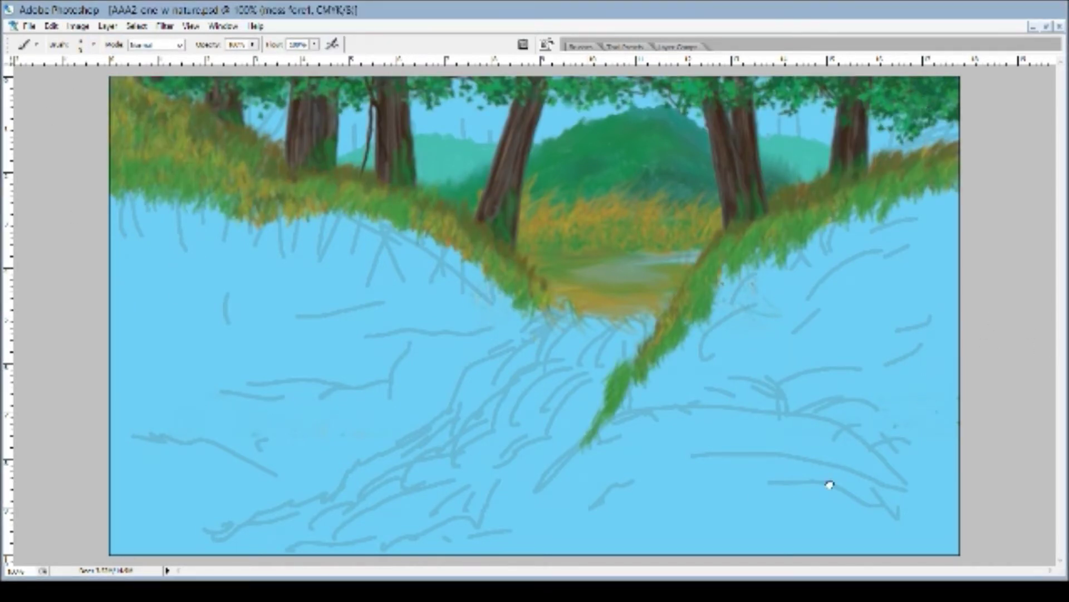
pyautogui.moveTo(518, 318)
pyautogui.mouseDown()
pyautogui.moveTo(424, 245)
pyautogui.moveTo(111, 192)
pyautogui.mouseUp()
# - Paint bright green moss strokes over the upper left bank and down the right bank
pyautogui.moveTo(474, 289); pyautogui.dragTo(273, 264)
pyautogui.moveTo(491, 335); pyautogui.dragTo(261, 306)
pyautogui.moveTo(279, 245); pyautogui.dragTo(122, 262)
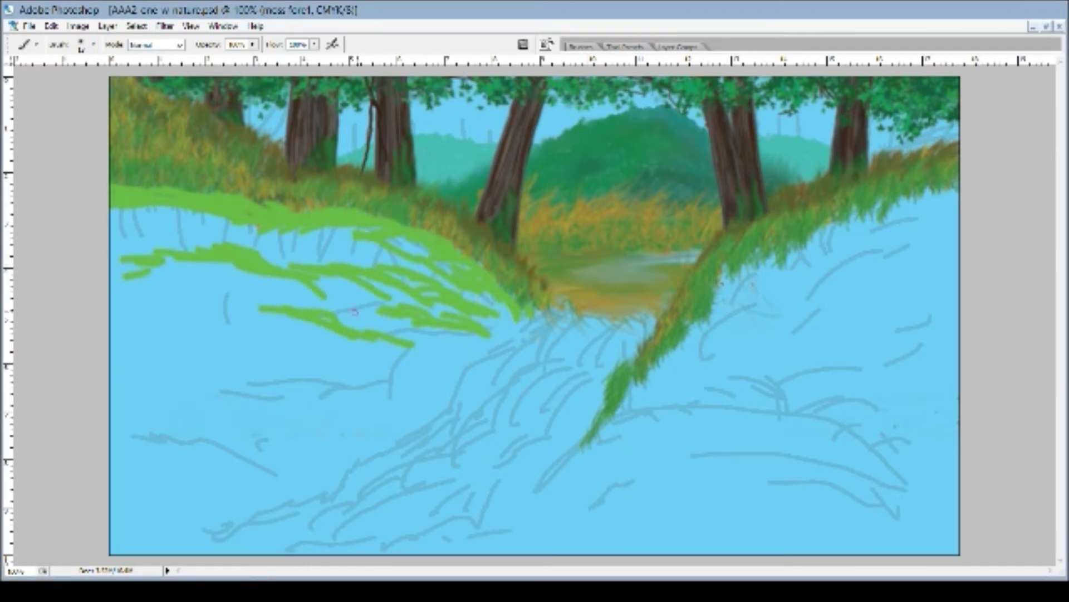
pyautogui.moveTo(374, 261); pyautogui.dragTo(112, 212)
pyautogui.moveTo(902, 209); pyautogui.dragTo(718, 300)
pyautogui.moveTo(958, 195)
pyautogui.mouseDown()
pyautogui.moveTo(716, 293)
pyautogui.moveTo(563, 479)
pyautogui.mouseUp()
pyautogui.moveTo(846, 279); pyautogui.dragTo(630, 429)
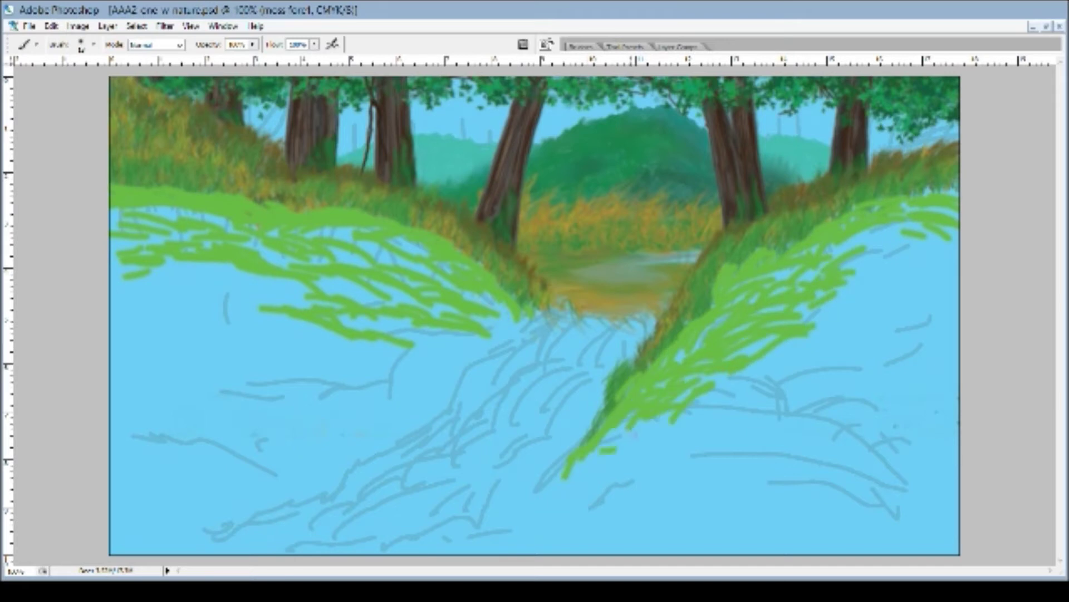
pyautogui.moveTo(663, 390); pyautogui.dragTo(491, 551)
# - Fill the lower left bank with more bright green moss strokes
pyautogui.moveTo(471, 362); pyautogui.dragTo(378, 401)
pyautogui.moveTo(435, 345); pyautogui.dragTo(259, 364)
pyautogui.moveTo(289, 278); pyautogui.dragTo(134, 312)
pyautogui.moveTo(328, 357); pyautogui.dragTo(112, 395)
pyautogui.moveTo(418, 384); pyautogui.dragTo(167, 423)
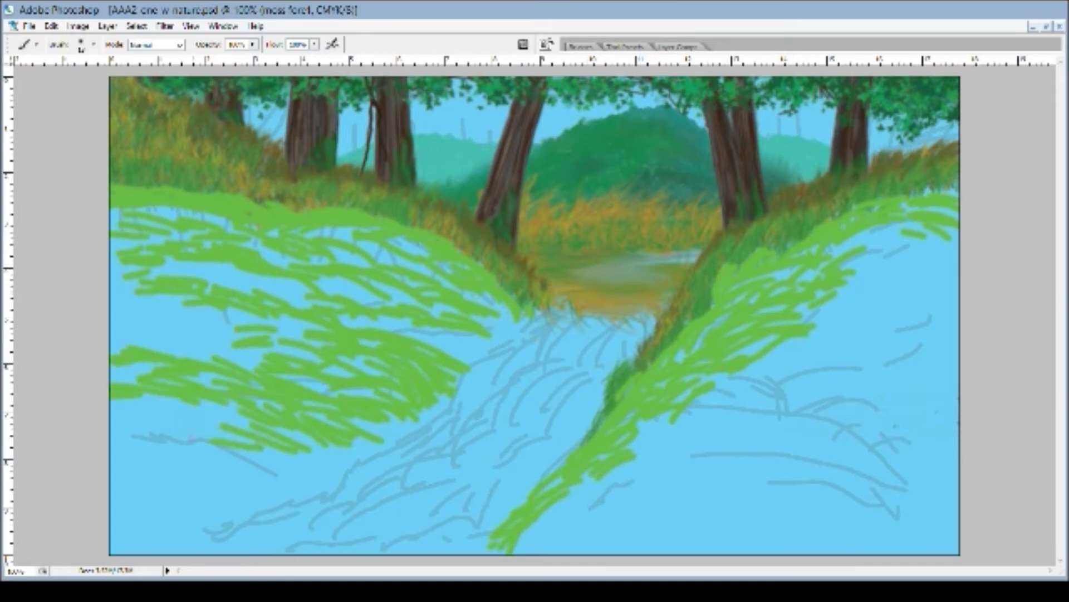
pyautogui.moveTo(323, 423); pyautogui.dragTo(112, 479)
pyautogui.moveTo(440, 323); pyautogui.dragTo(111, 335)
pyautogui.moveTo(262, 504); pyautogui.dragTo(112, 468)
pyautogui.moveTo(669, 454); pyautogui.dragTo(518, 540)
pyautogui.moveTo(775, 362); pyautogui.dragTo(624, 465)
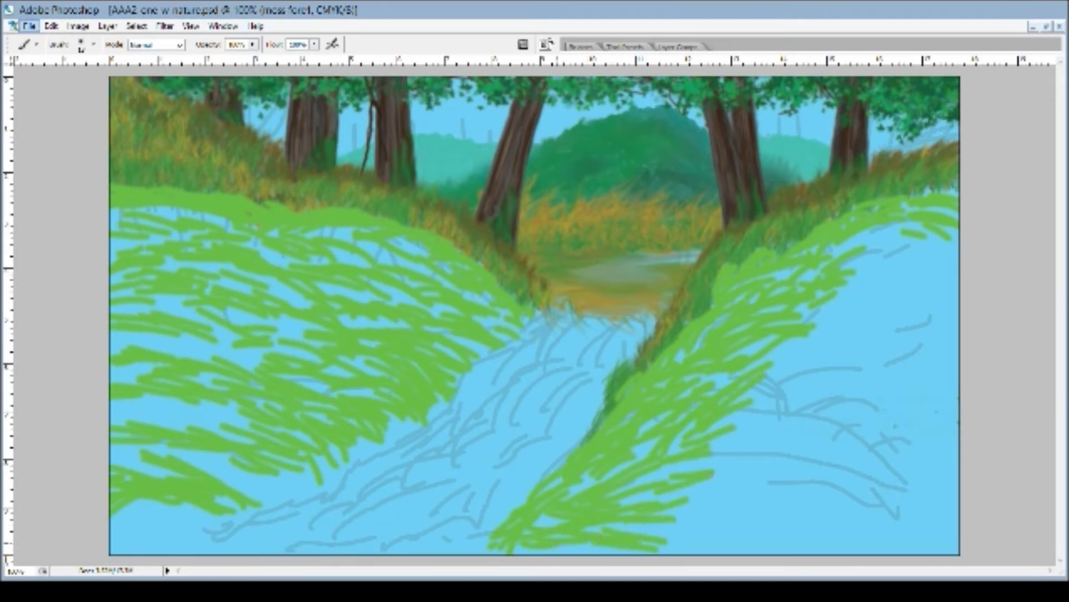
# - Cover the rest of the right bank, including its lower part, with bright green moss
pyautogui.moveTo(938, 237); pyautogui.dragTo(844, 278)
pyautogui.moveTo(835, 368); pyautogui.dragTo(718, 389)
pyautogui.moveTo(802, 417); pyautogui.dragTo(641, 551)
pyautogui.moveTo(958, 318); pyautogui.dragTo(808, 346)
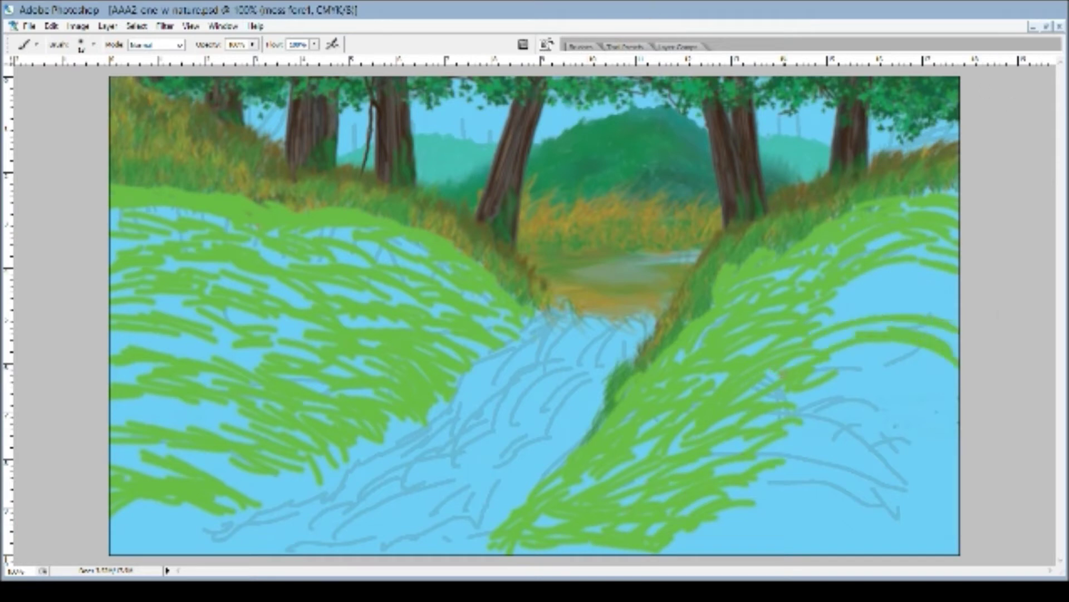
pyautogui.moveTo(958, 463); pyautogui.dragTo(791, 524)
pyautogui.moveTo(947, 384); pyautogui.dragTo(746, 440)
pyautogui.moveTo(958, 496); pyautogui.dragTo(757, 551)
pyautogui.moveTo(952, 267); pyautogui.dragTo(844, 301)
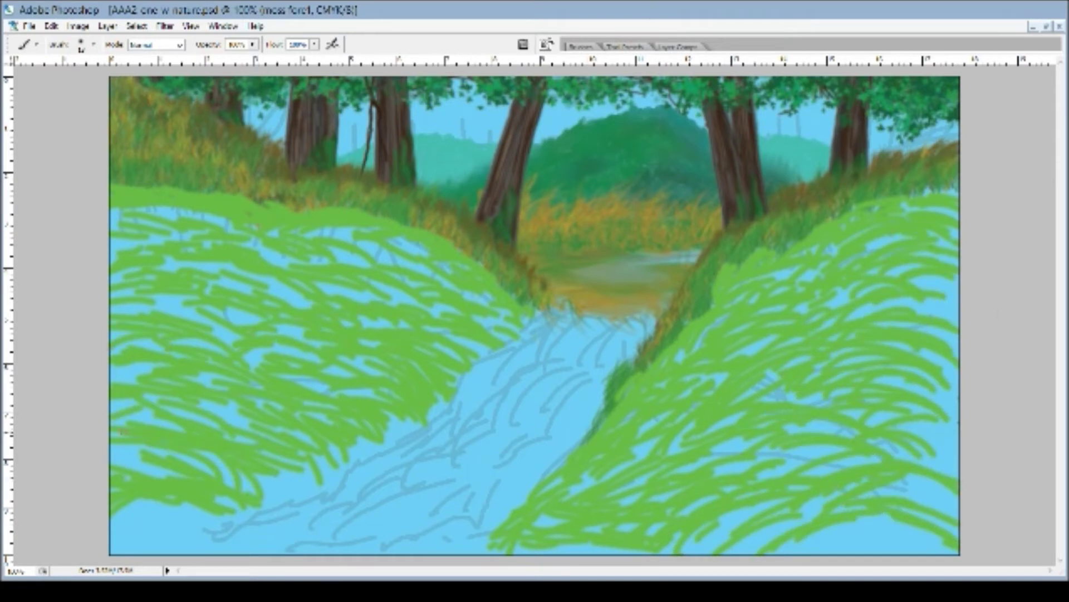
# - Paint dark green moss across the upper left bank and spread it downward
pyautogui.moveTo(390, 228); pyautogui.dragTo(128, 209)
pyautogui.moveTo(509, 312); pyautogui.dragTo(401, 239)
pyautogui.moveTo(429, 267); pyautogui.dragTo(116, 253)
pyautogui.moveTo(512, 323); pyautogui.dragTo(117, 261)
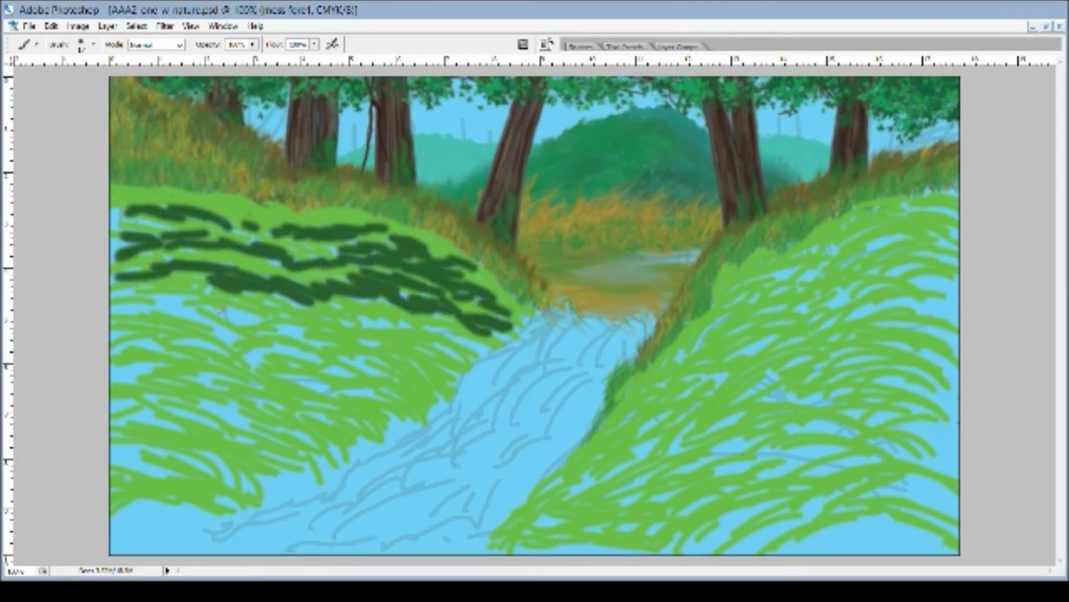
pyautogui.moveTo(479, 367); pyautogui.dragTo(112, 290)
pyautogui.moveTo(379, 346); pyautogui.dragTo(111, 362)
# - Layer more dark green moss strokes over the rest of the left bank
pyautogui.moveTo(451, 390); pyautogui.dragTo(190, 362)
pyautogui.moveTo(323, 440); pyautogui.dragTo(272, 405)
pyautogui.moveTo(496, 234); pyautogui.dragTo(412, 284)
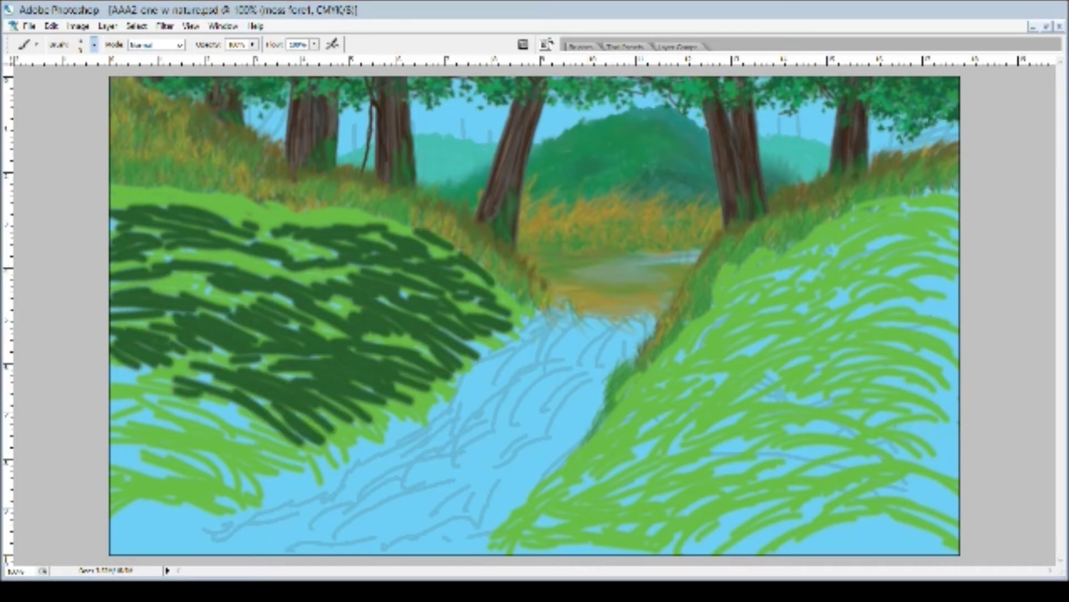
pyautogui.moveTo(413, 211); pyautogui.dragTo(112, 184)
pyautogui.moveTo(267, 440); pyautogui.dragTo(162, 412)
pyautogui.moveTo(245, 278); pyautogui.dragTo(151, 304)
# - Sample a light green from the painting and stroke it over the dark moss
pyautogui.press('i')
pyautogui.moveTo(418, 290); pyautogui.dragTo(314, 359)
pyautogui.moveTo(248, 215); pyautogui.dragTo(139, 234)
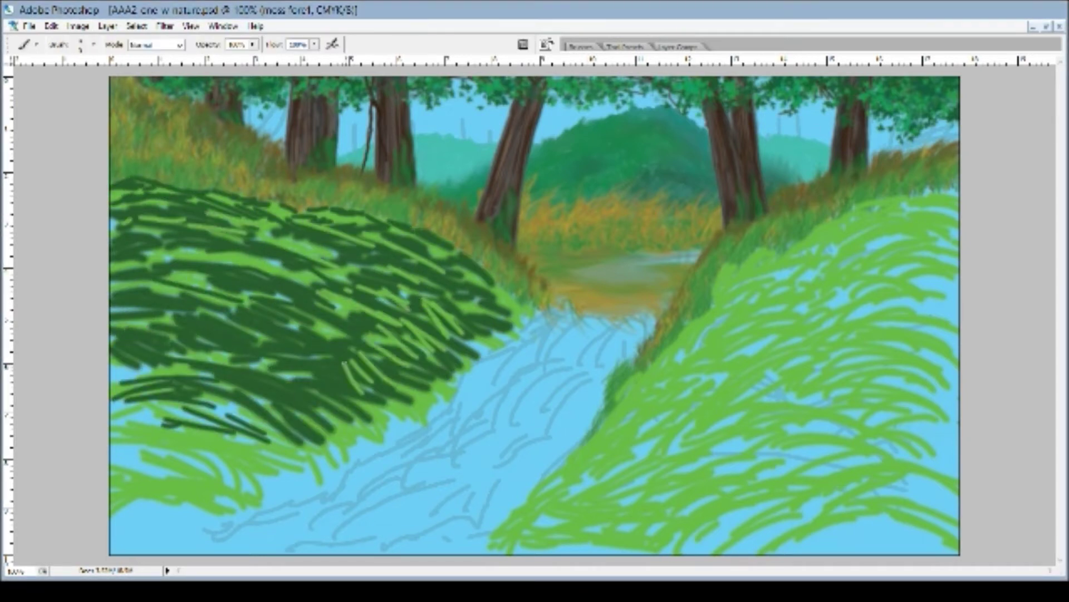
# - Add a light green stroke, then paint grey rock patches across the left-bank moss
pyautogui.moveTo(346, 328); pyautogui.dragTo(234, 415)
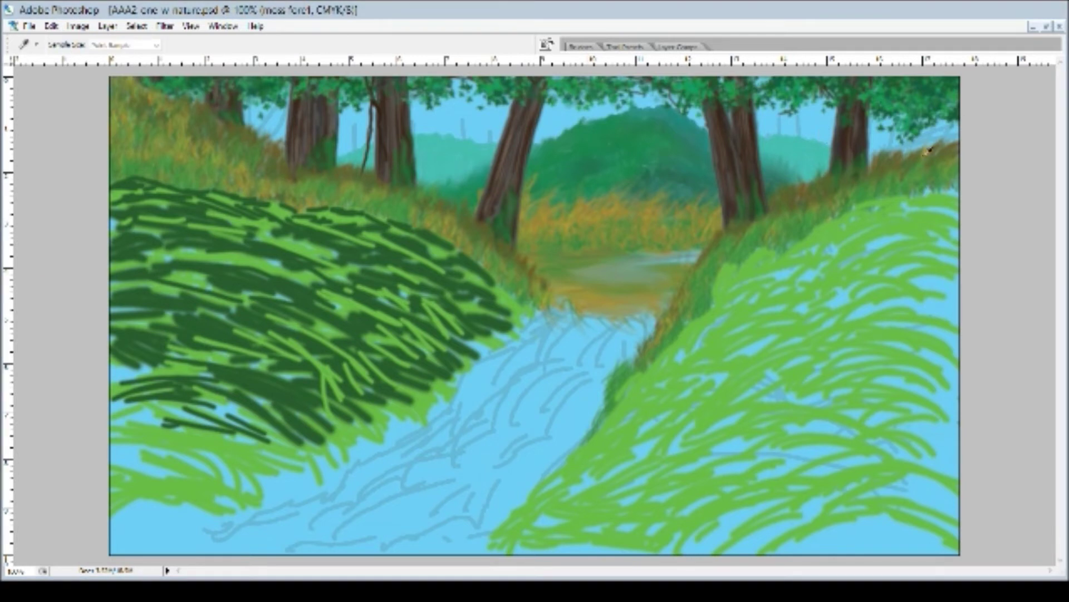
pyautogui.press('b')
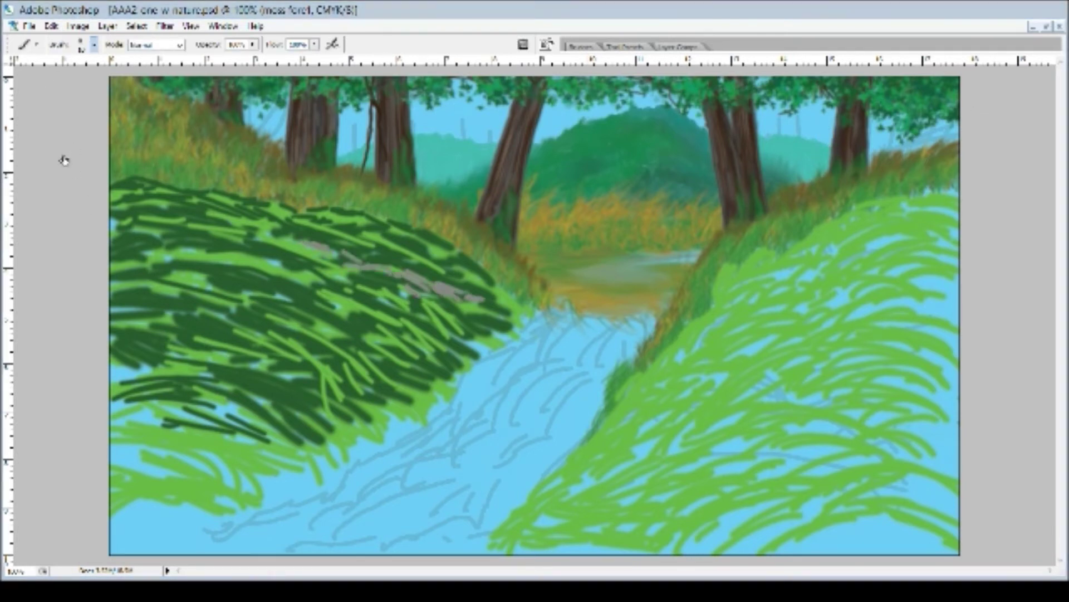
pyautogui.moveTo(491, 295); pyautogui.dragTo(456, 259)
pyautogui.moveTo(312, 239); pyautogui.dragTo(479, 295)
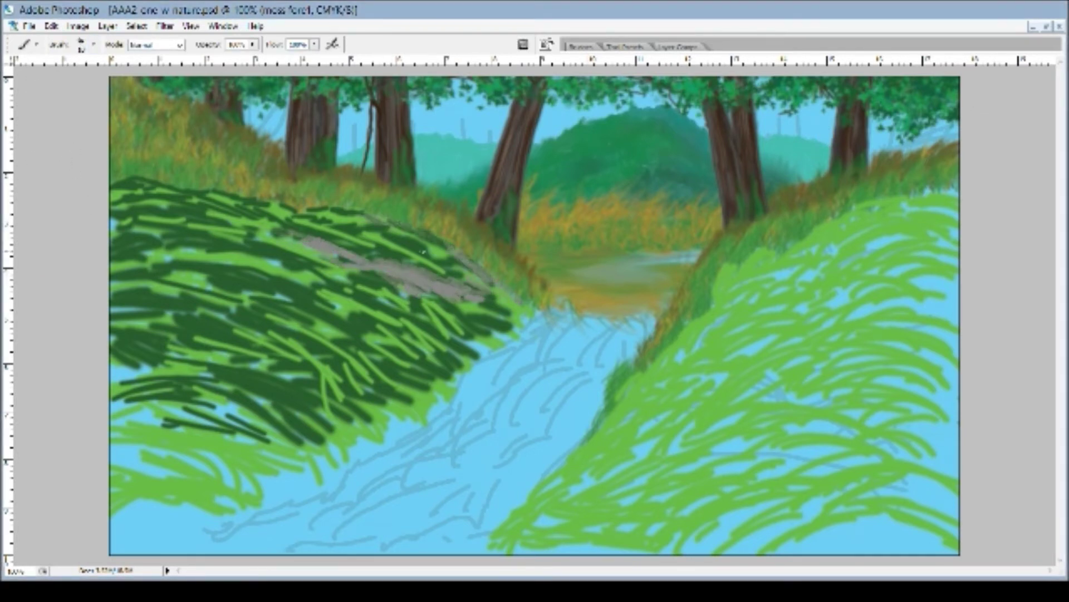
pyautogui.moveTo(423, 250); pyautogui.dragTo(352, 277)
pyautogui.moveTo(272, 275); pyautogui.dragTo(112, 212)
# - Paint dark brown strokes over the rock area and left-bank moss
pyautogui.moveTo(523, 311)
pyautogui.mouseDown()
pyautogui.moveTo(368, 223)
pyautogui.moveTo(261, 239)
pyautogui.mouseUp()
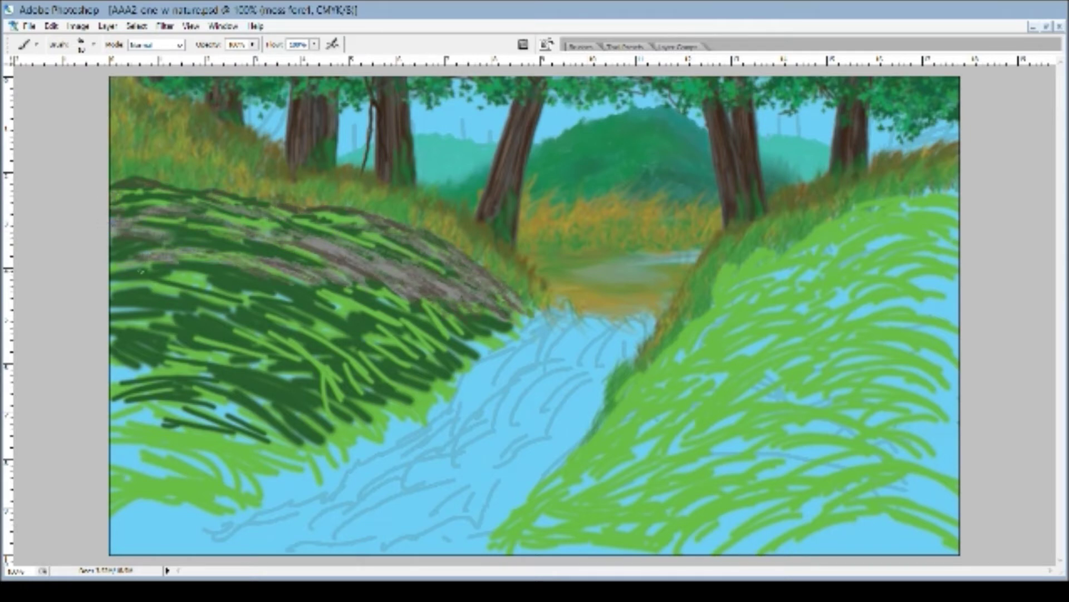
pyautogui.moveTo(445, 323); pyautogui.dragTo(173, 279)
pyautogui.moveTo(345, 335); pyautogui.dragTo(114, 284)
pyautogui.moveTo(258, 319); pyautogui.dragTo(485, 350)
pyautogui.moveTo(535, 317); pyautogui.dragTo(279, 222)
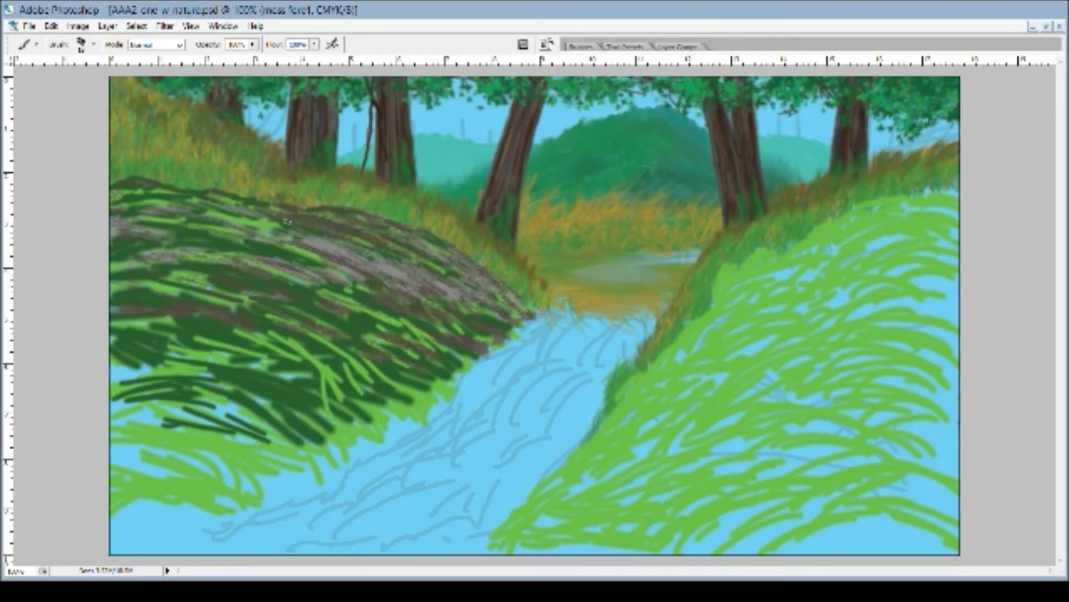
pyautogui.moveTo(390, 335); pyautogui.dragTo(217, 211)
pyautogui.moveTo(378, 368); pyautogui.dragTo(312, 424)
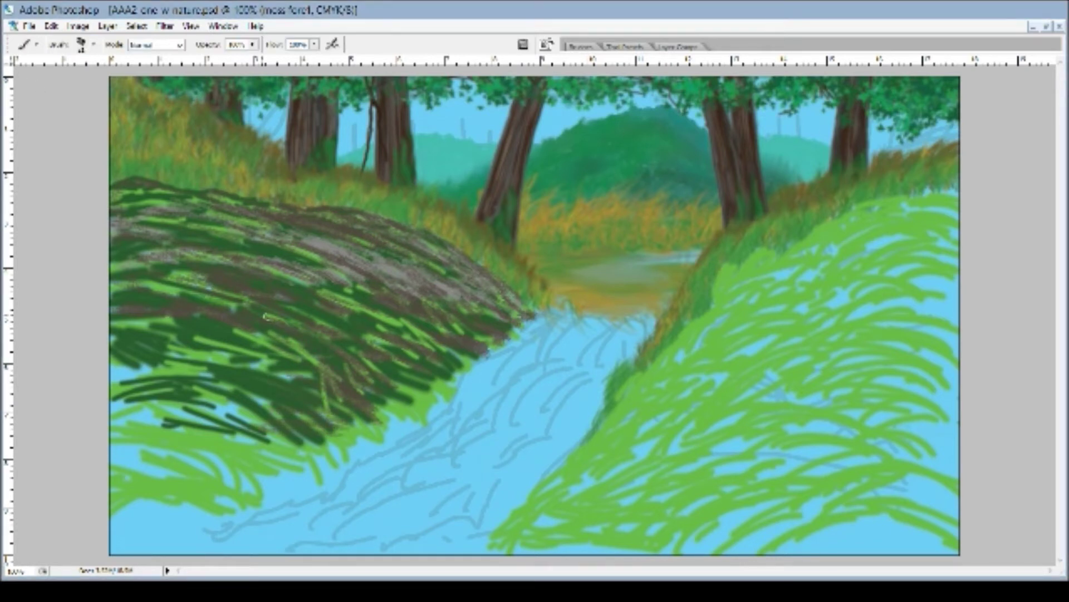
# - Cover the rock and moss on the left bank with dark green strokes
pyautogui.moveTo(250, 306); pyautogui.dragTo(114, 281)
pyautogui.moveTo(318, 356); pyautogui.dragTo(137, 239)
pyautogui.moveTo(239, 207); pyautogui.dragTo(116, 179)
pyautogui.moveTo(523, 307); pyautogui.dragTo(351, 215)
pyautogui.moveTo(485, 317); pyautogui.dragTo(309, 240)
pyautogui.moveTo(451, 351); pyautogui.dragTo(167, 276)
# - Add more green texture strokes to the left-bank moss
pyautogui.moveTo(465, 331); pyautogui.dragTo(320, 267)
pyautogui.moveTo(426, 413); pyautogui.dragTo(293, 343)
pyautogui.moveTo(518, 292); pyautogui.dragTo(445, 240)
pyautogui.moveTo(214, 186); pyautogui.dragTo(160, 178)
pyautogui.moveTo(229, 315); pyautogui.dragTo(122, 281)
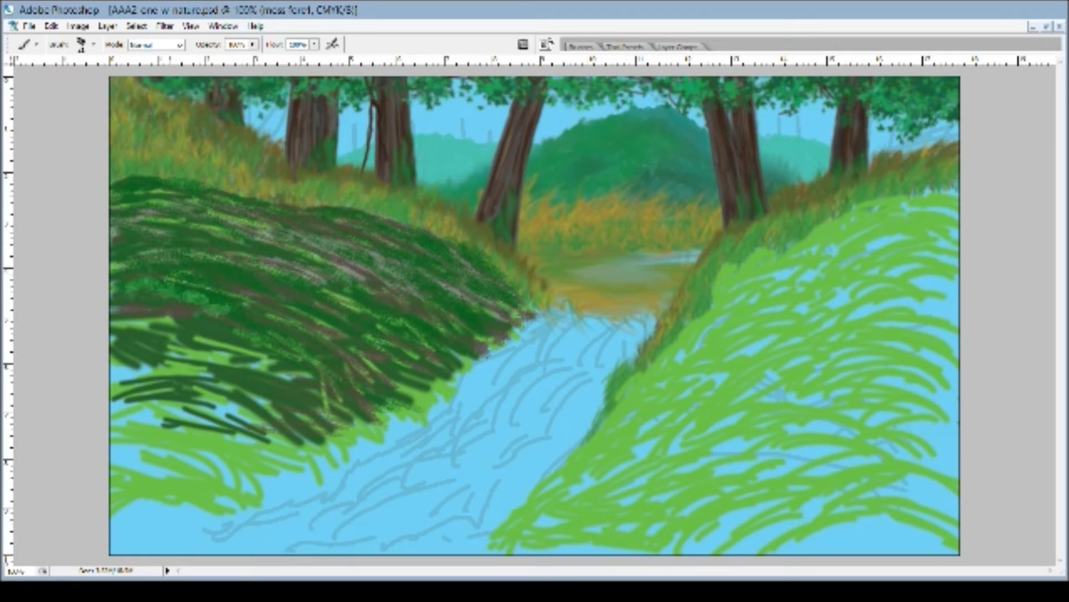
# - Highlight the left-bank moss with lighter green, including the lower left bank
pyautogui.moveTo(132, 230)
pyautogui.mouseDown()
pyautogui.moveTo(298, 248)
pyautogui.moveTo(507, 317)
pyautogui.mouseUp()
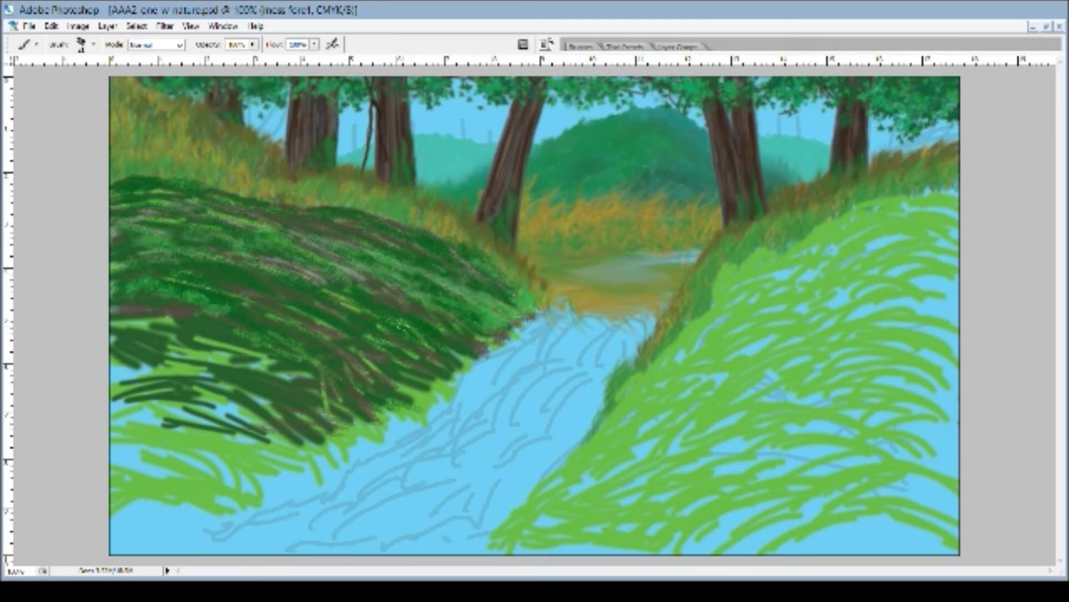
pyautogui.moveTo(482, 351); pyautogui.dragTo(358, 302)
pyautogui.moveTo(390, 356)
pyautogui.mouseDown()
pyautogui.moveTo(123, 261)
pyautogui.moveTo(161, 312)
pyautogui.mouseUp()
pyautogui.moveTo(491, 278); pyautogui.dragTo(290, 217)
pyautogui.moveTo(451, 385)
pyautogui.mouseDown()
pyautogui.moveTo(273, 415)
pyautogui.moveTo(234, 372)
pyautogui.mouseUp()
pyautogui.moveTo(178, 359); pyautogui.dragTo(110, 331)
pyautogui.moveTo(298, 381); pyautogui.dragTo(173, 345)
pyautogui.moveTo(271, 395); pyautogui.dragTo(186, 367)
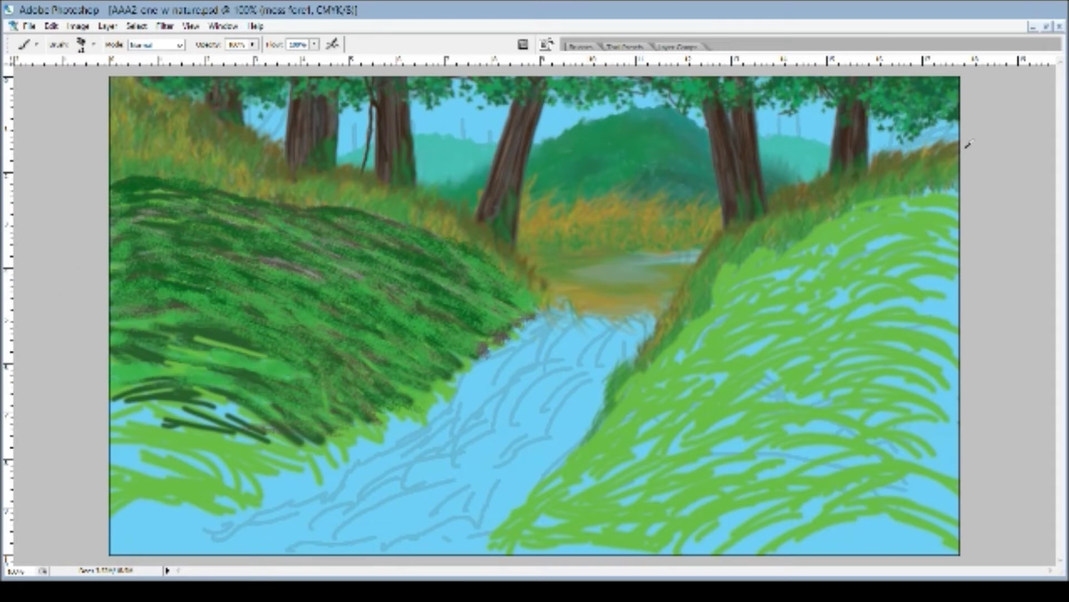
# - Deepen the left-bank moss shading with darker teal-green and dark green strokes
pyautogui.moveTo(490, 278); pyautogui.dragTo(323, 264)
pyautogui.moveTo(407, 345); pyautogui.dragTo(117, 290)
pyautogui.moveTo(413, 256); pyautogui.dragTo(139, 203)
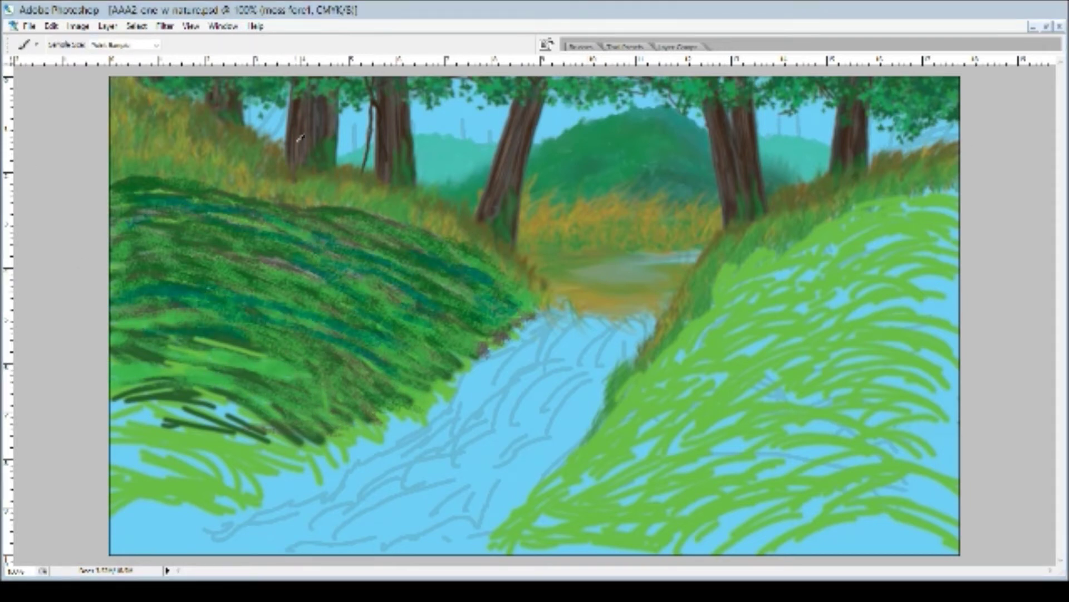
pyautogui.moveTo(362, 368); pyautogui.dragTo(212, 281)
pyautogui.moveTo(445, 376); pyautogui.dragTo(114, 290)
pyautogui.moveTo(443, 404); pyautogui.dragTo(136, 304)
pyautogui.moveTo(524, 325); pyautogui.dragTo(349, 264)
pyautogui.moveTo(504, 284); pyautogui.dragTo(220, 217)
pyautogui.moveTo(446, 245); pyautogui.dragTo(343, 201)
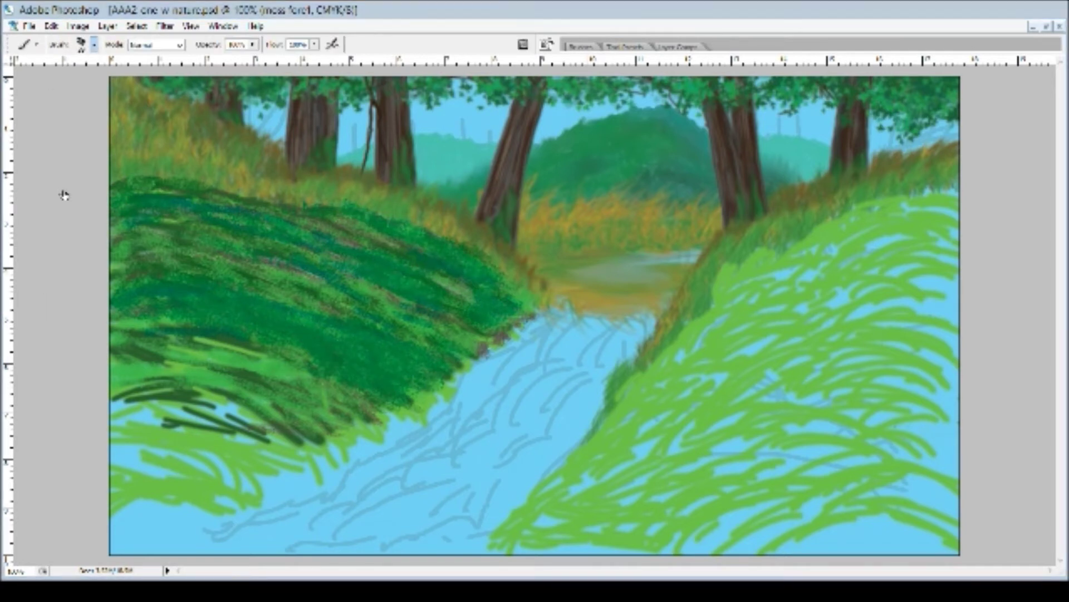
pyautogui.moveTo(473, 291); pyautogui.dragTo(449, 275)
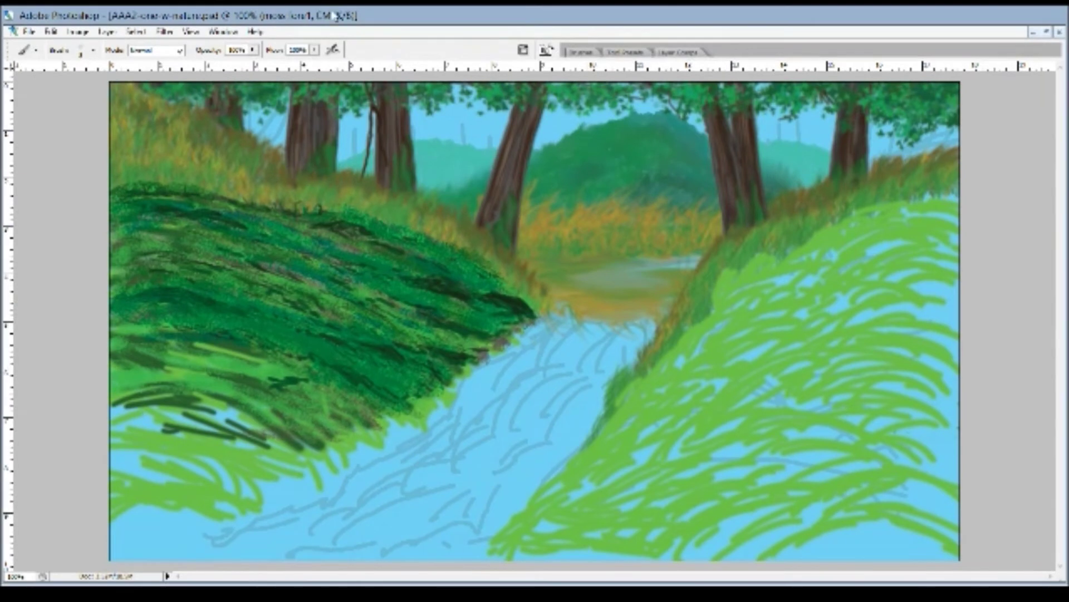
# - Enlarge the brush and switch to the Clone Stamp tool to copy the left bank's dark grass
pyautogui.press(']')
pyautogui.press(']')
pyautogui.press(']')
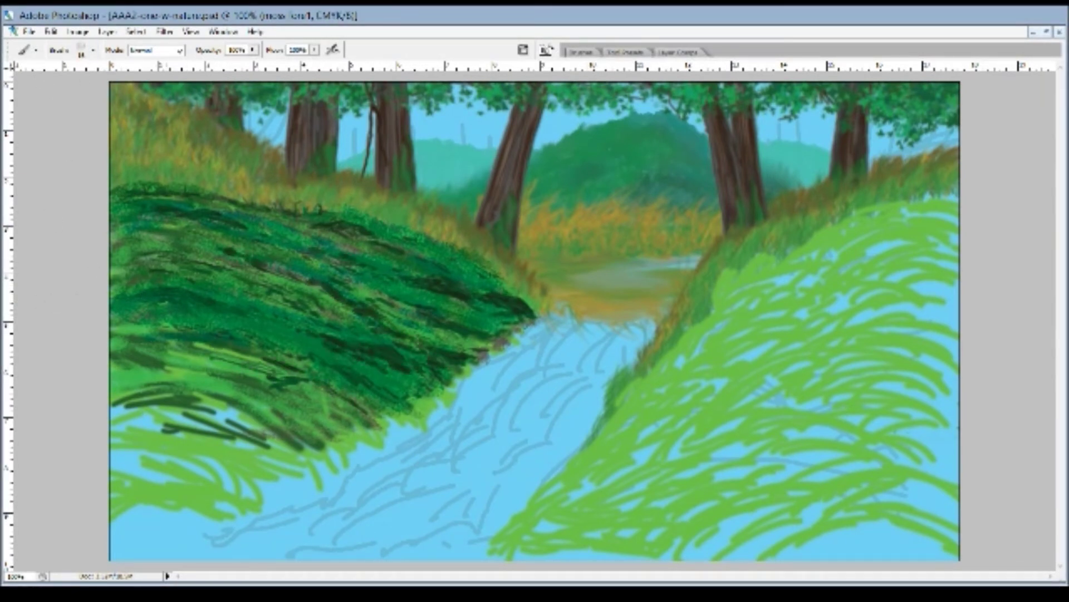
pyautogui.press('e')
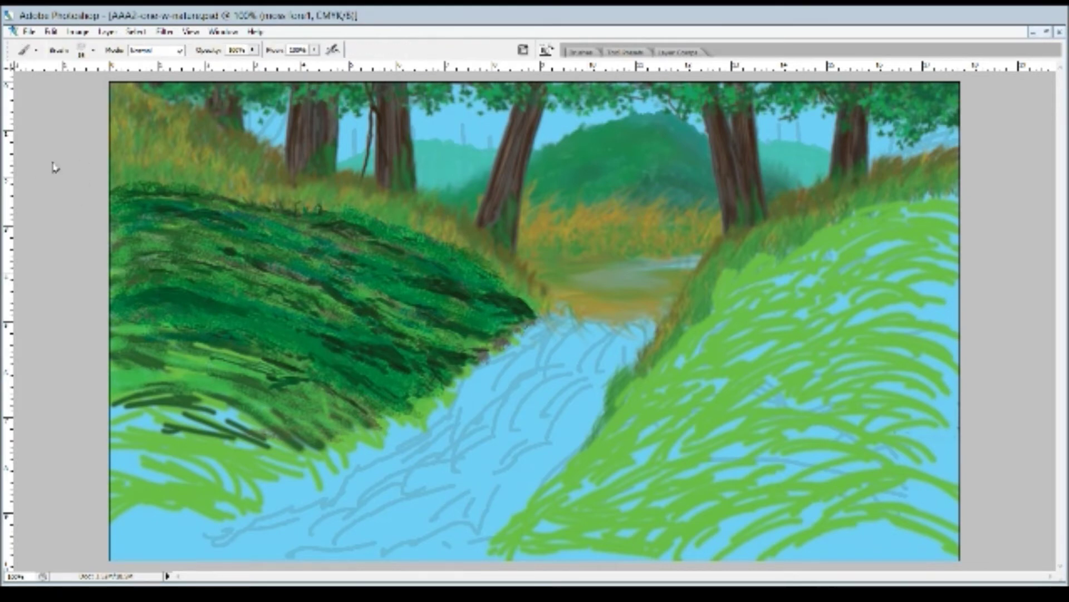
pyautogui.press('s')
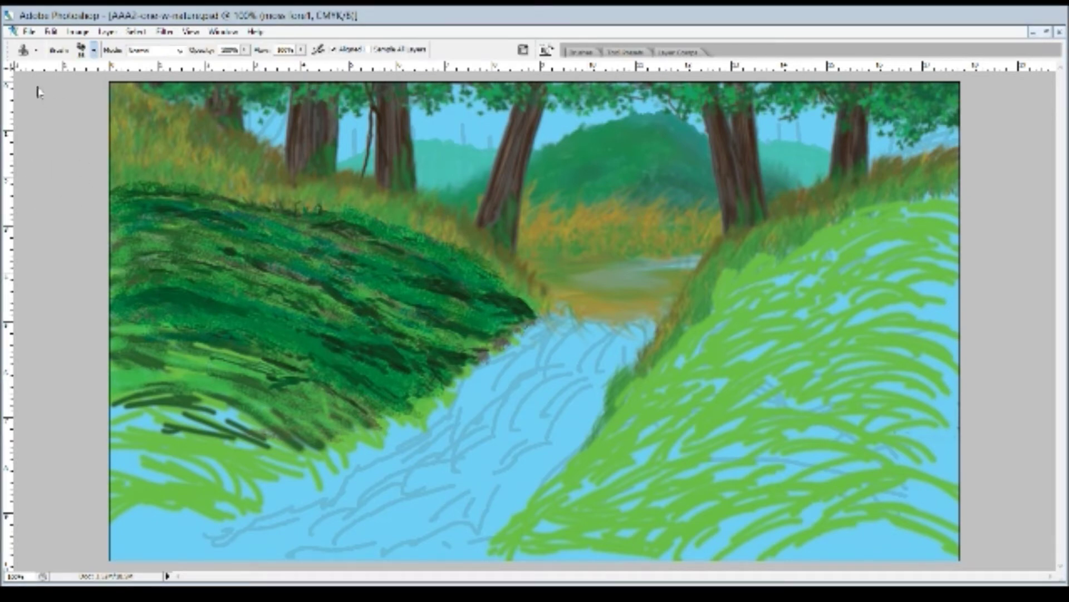
pyautogui.keyDown('alt'); pyautogui.click(163, 251); pyautogui.keyUp('alt')
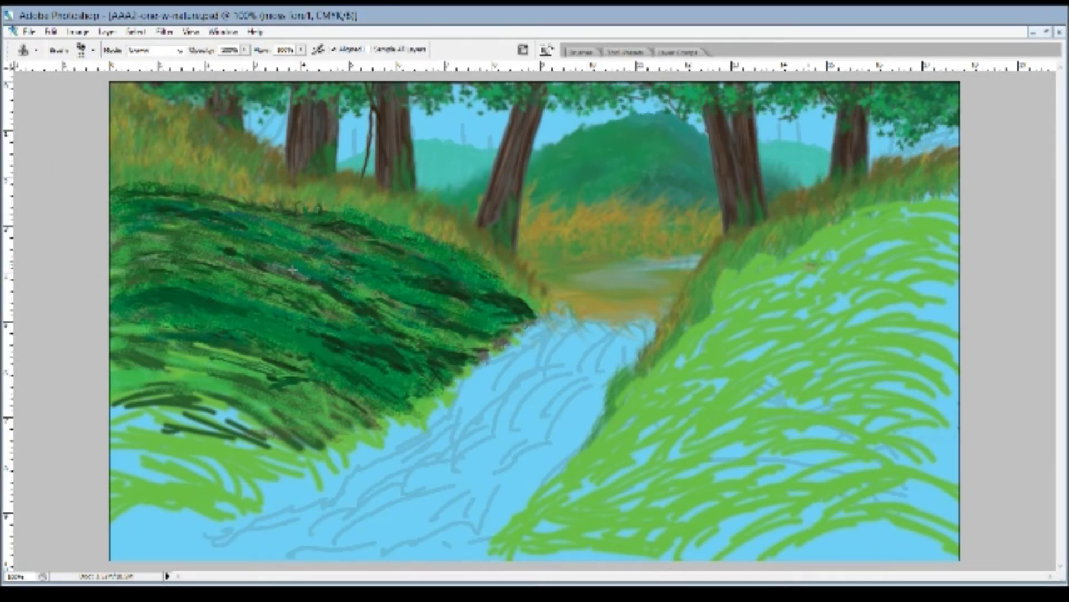
# - Clone dark grass texture across the upper and middle right bank
pyautogui.moveTo(780, 284); pyautogui.dragTo(913, 223)
pyautogui.moveTo(735, 279)
pyautogui.mouseDown()
pyautogui.moveTo(864, 234)
pyautogui.moveTo(730, 281)
pyautogui.mouseUp()
pyautogui.moveTo(802, 279); pyautogui.dragTo(689, 333)
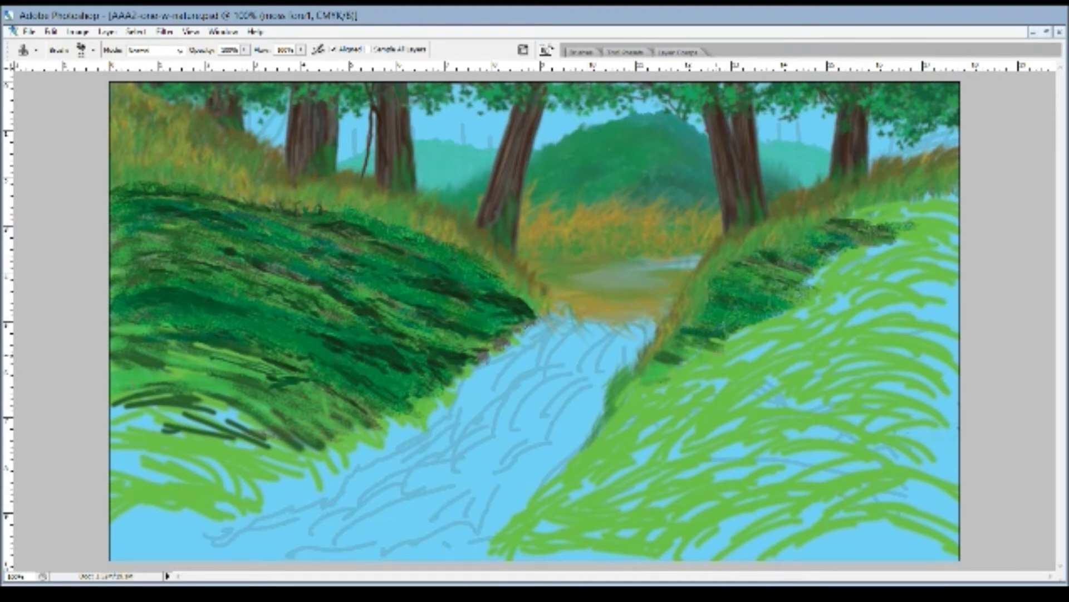
pyautogui.moveTo(911, 239); pyautogui.dragTo(791, 295)
pyautogui.moveTo(872, 297)
pyautogui.mouseDown()
pyautogui.moveTo(773, 353)
pyautogui.moveTo(725, 359)
pyautogui.moveTo(635, 411)
pyautogui.mouseUp()
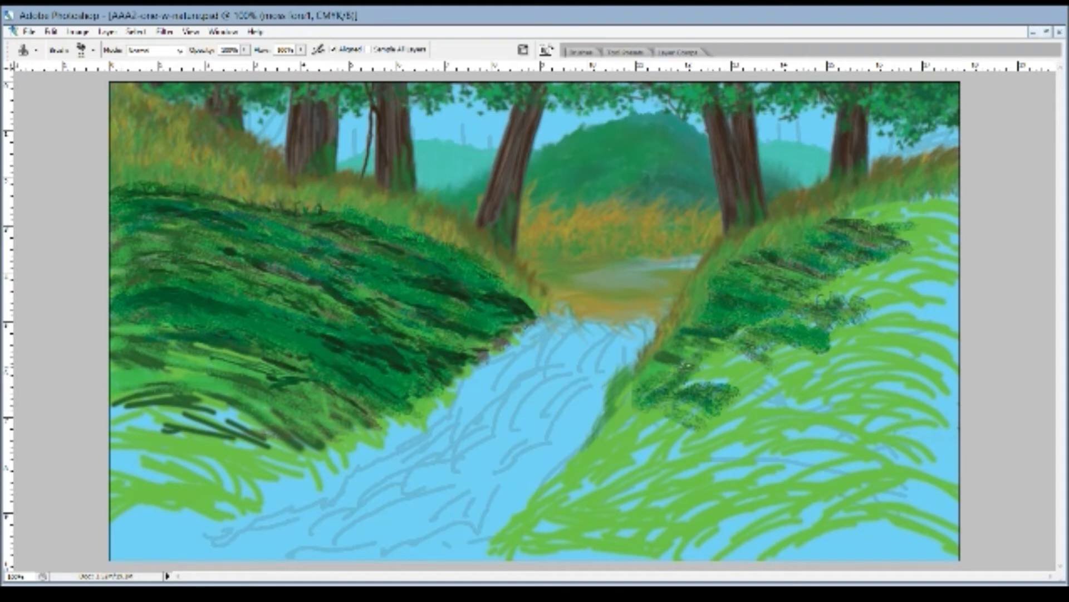
pyautogui.moveTo(747, 342); pyautogui.dragTo(688, 384)
pyautogui.moveTo(816, 314); pyautogui.dragTo(724, 385)
pyautogui.moveTo(877, 318); pyautogui.dragTo(713, 383)
pyautogui.moveTo(843, 301); pyautogui.dragTo(660, 399)
# - Extend the cloned grass down to the right bank's lower tip and outer edge
pyautogui.moveTo(705, 362)
pyautogui.mouseDown()
pyautogui.moveTo(635, 404)
pyautogui.moveTo(601, 440)
pyautogui.mouseUp()
pyautogui.moveTo(686, 404); pyautogui.dragTo(585, 462)
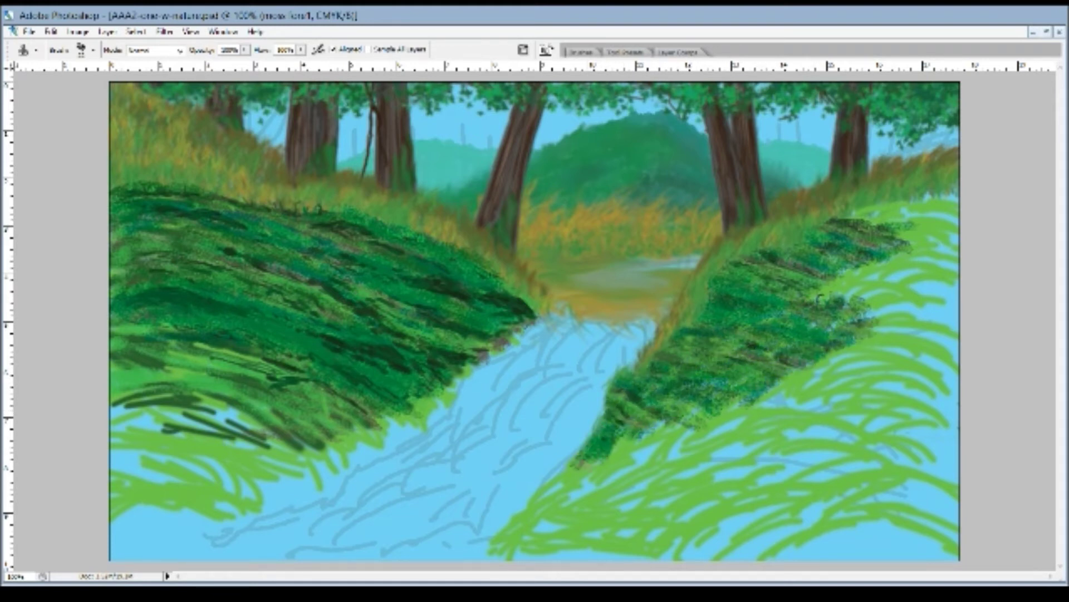
pyautogui.moveTo(724, 378); pyautogui.dragTo(543, 493)
pyautogui.moveTo(696, 404); pyautogui.dragTo(618, 445)
pyautogui.moveTo(914, 245)
pyautogui.mouseDown()
pyautogui.moveTo(824, 312)
pyautogui.moveTo(729, 435)
pyautogui.moveTo(892, 362)
pyautogui.mouseUp()
pyautogui.moveTo(930, 295)
pyautogui.mouseDown()
pyautogui.moveTo(826, 304)
pyautogui.moveTo(693, 365)
pyautogui.mouseUp()
pyautogui.press('b')
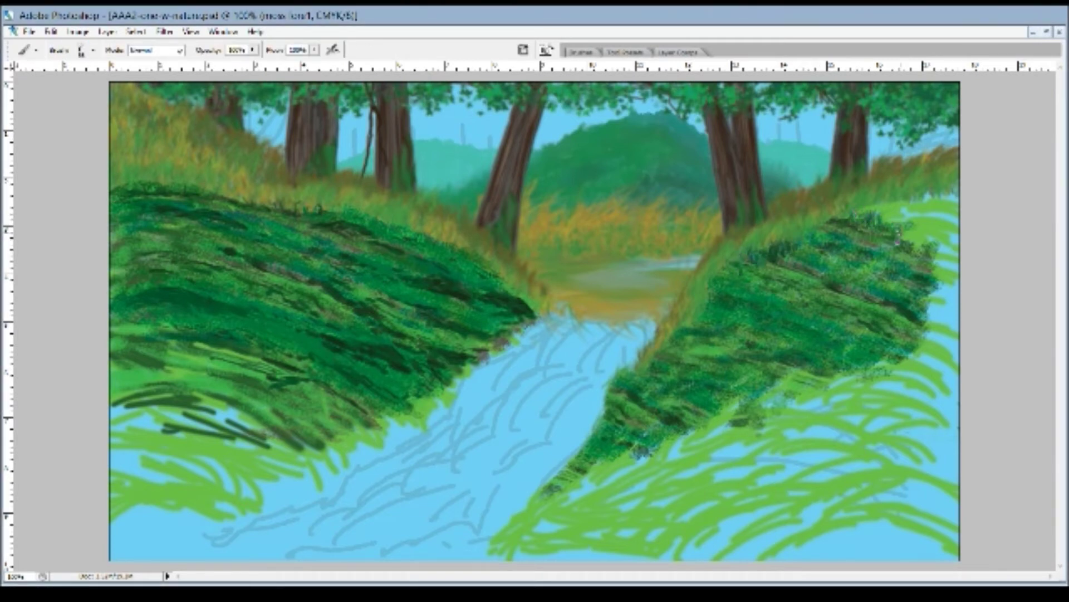
# - Paint dark grass along the left bank's edge and the right bank's tip and top
pyautogui.moveTo(618, 434); pyautogui.dragTo(537, 501)
pyautogui.moveTo(340, 423)
pyautogui.mouseDown()
pyautogui.moveTo(242, 390)
pyautogui.moveTo(111, 390)
pyautogui.mouseUp()
pyautogui.moveTo(390, 440); pyautogui.dragTo(148, 379)
pyautogui.moveTo(593, 451); pyautogui.dragTo(524, 509)
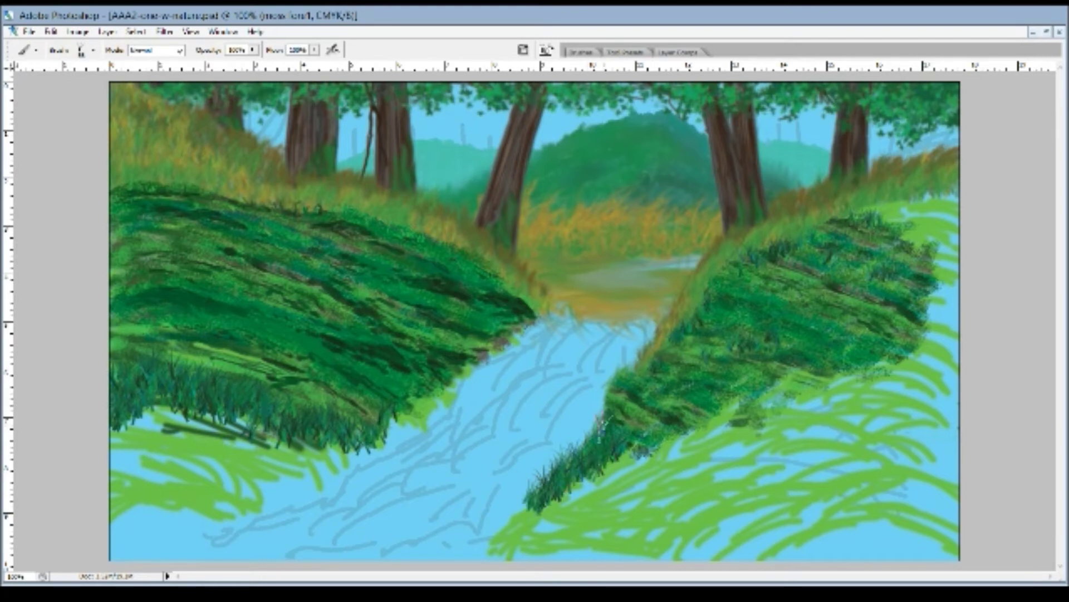
pyautogui.moveTo(668, 329); pyautogui.dragTo(632, 381)
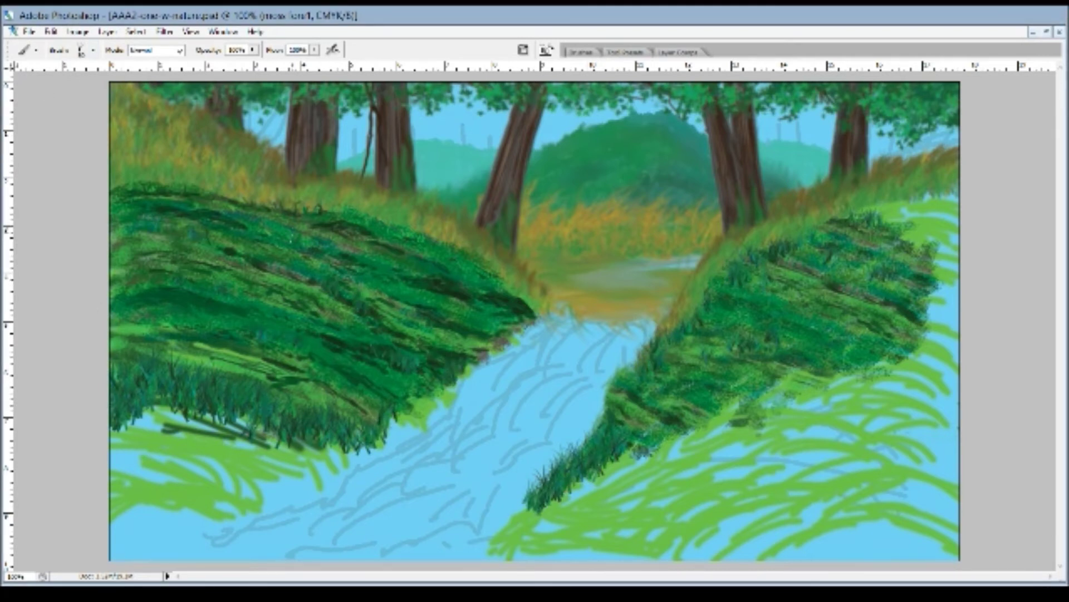
pyautogui.moveTo(883, 234)
pyautogui.mouseDown()
pyautogui.moveTo(941, 218)
pyautogui.moveTo(925, 254)
pyautogui.mouseUp()
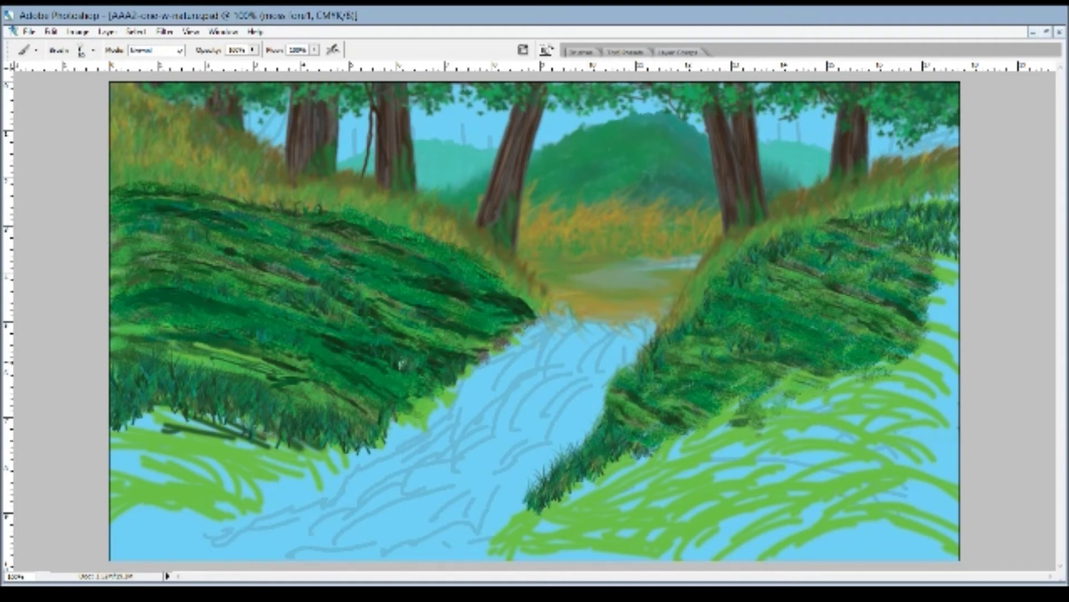
# - With a different grass brush, paint grass across the left bank's lower edge and bottom-centre tip
pyautogui.press(']')
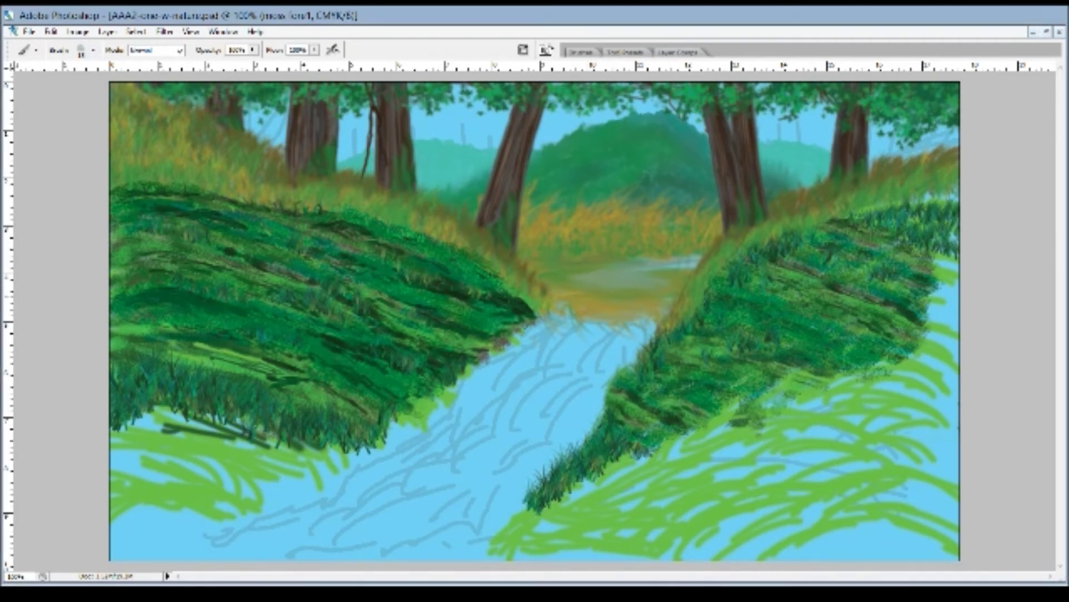
pyautogui.moveTo(470, 251); pyautogui.dragTo(312, 245)
pyautogui.moveTo(390, 268); pyautogui.dragTo(401, 334)
pyautogui.moveTo(222, 290); pyautogui.dragTo(335, 379)
pyautogui.moveTo(189, 362); pyautogui.dragTo(323, 468)
pyautogui.moveTo(134, 412); pyautogui.dragTo(323, 479)
pyautogui.moveTo(474, 552)
pyautogui.mouseDown()
pyautogui.moveTo(624, 506)
pyautogui.moveTo(457, 557)
pyautogui.mouseUp()
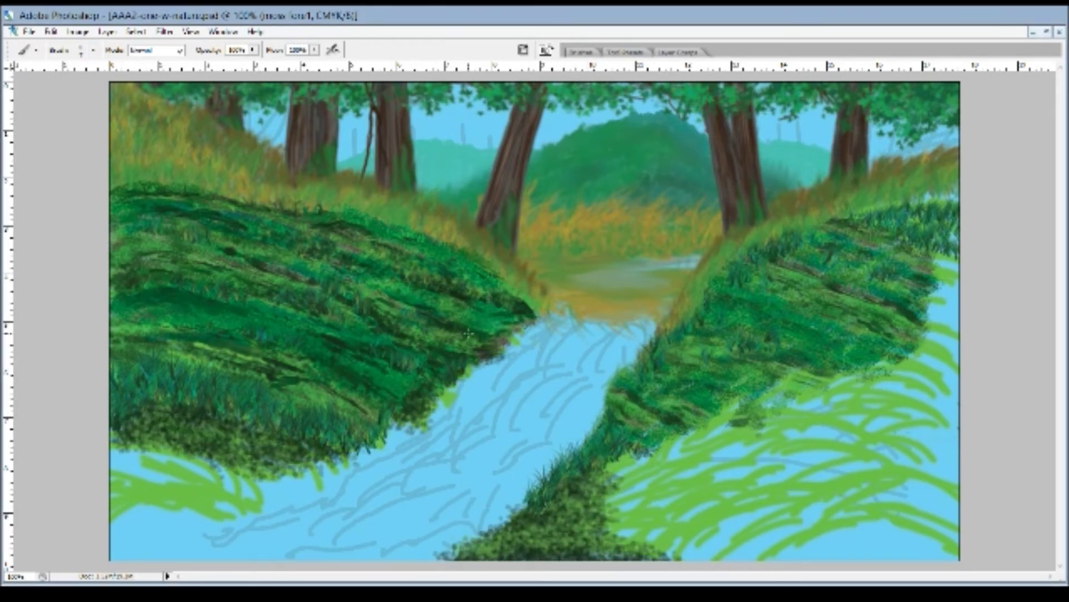
# - Paint dark grass along the right bank down to the bottom centre
pyautogui.moveTo(780, 279)
pyautogui.mouseDown()
pyautogui.moveTo(908, 234)
pyautogui.moveTo(618, 401)
pyautogui.mouseUp()
pyautogui.moveTo(835, 312); pyautogui.dragTo(640, 417)
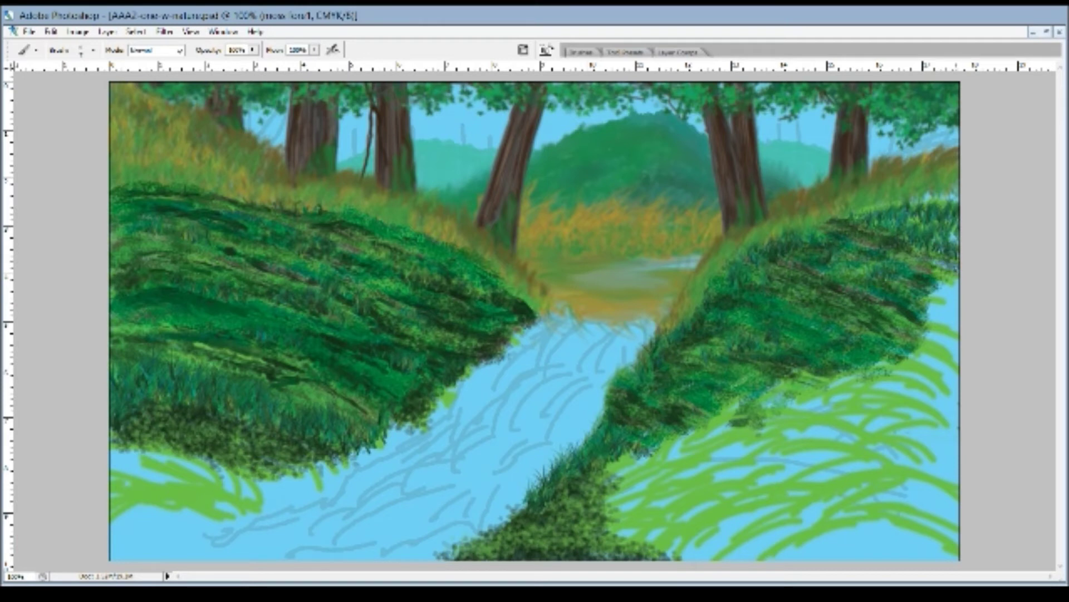
pyautogui.moveTo(668, 451); pyautogui.dragTo(557, 507)
pyautogui.moveTo(791, 384); pyautogui.dragTo(657, 446)
pyautogui.moveTo(741, 389)
pyautogui.mouseDown()
pyautogui.moveTo(601, 490)
pyautogui.moveTo(457, 552)
pyautogui.mouseUp()
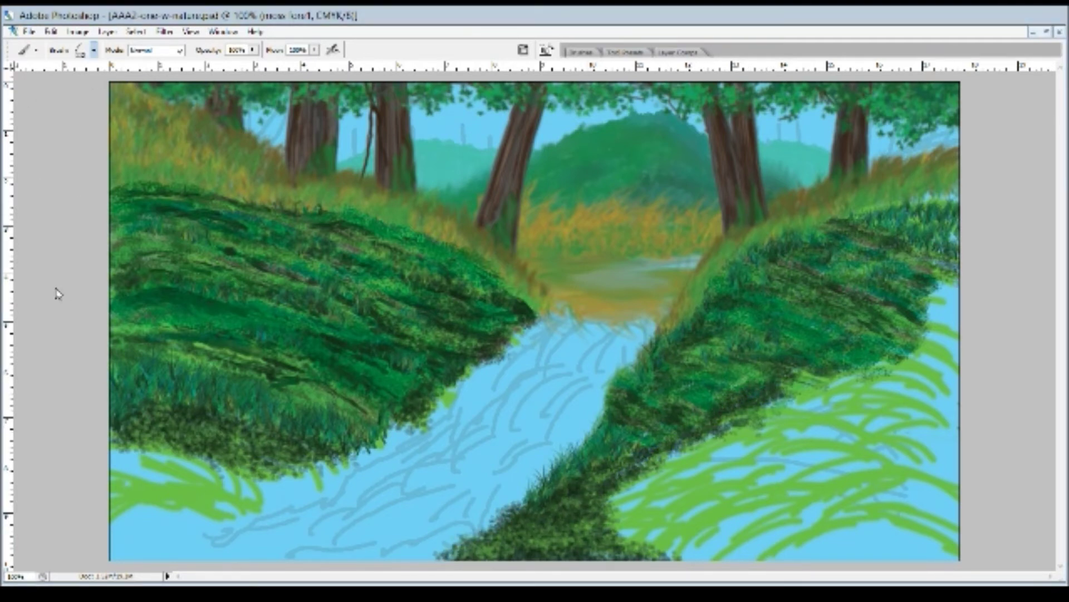
# - Add grass blades along the lower-left and bottom-centre bank, then select the woods-foremost layer
pyautogui.moveTo(128, 424); pyautogui.dragTo(223, 507)
pyautogui.moveTo(179, 417); pyautogui.dragTo(290, 496)
pyautogui.moveTo(105, 401); pyautogui.dragTo(190, 495)
pyautogui.moveTo(106, 440); pyautogui.dragTo(262, 523)
pyautogui.moveTo(518, 445)
pyautogui.mouseDown()
pyautogui.moveTo(557, 512)
pyautogui.moveTo(538, 480)
pyautogui.mouseUp()
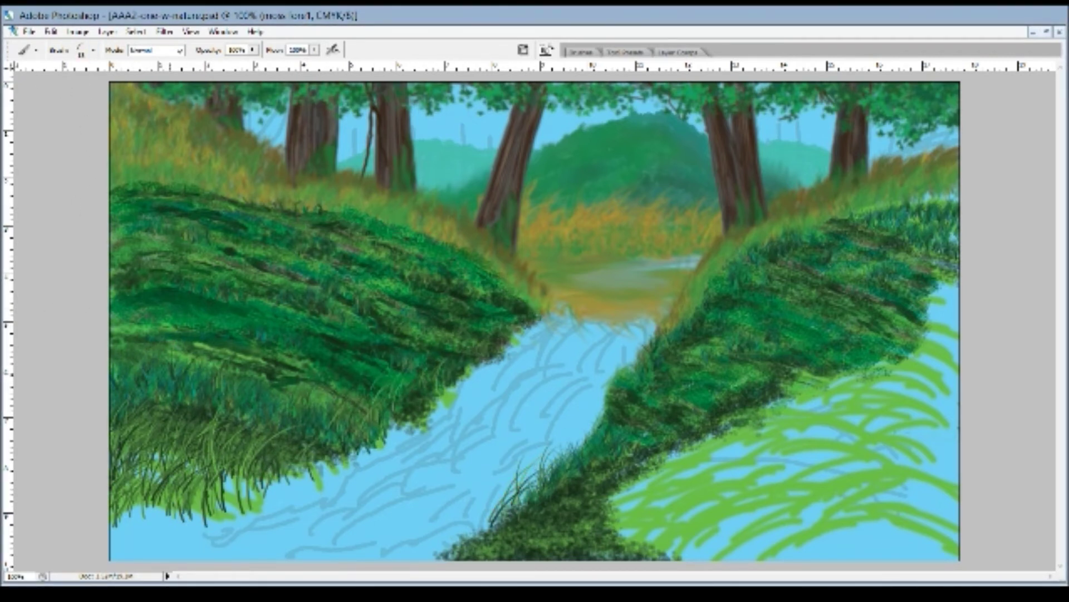
pyautogui.hotkey('alt', '[')
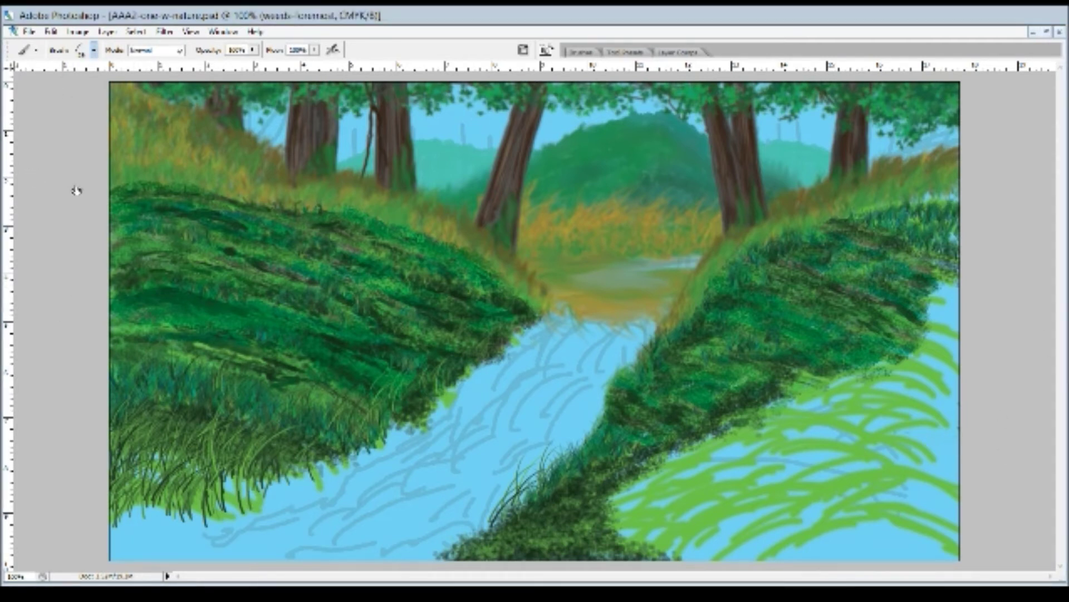
# - Cover the lower-right bank's bright marks and leftover water with dark green grass
pyautogui.moveTo(953, 262)
pyautogui.mouseDown()
pyautogui.moveTo(858, 395)
pyautogui.moveTo(601, 524)
pyautogui.mouseUp()
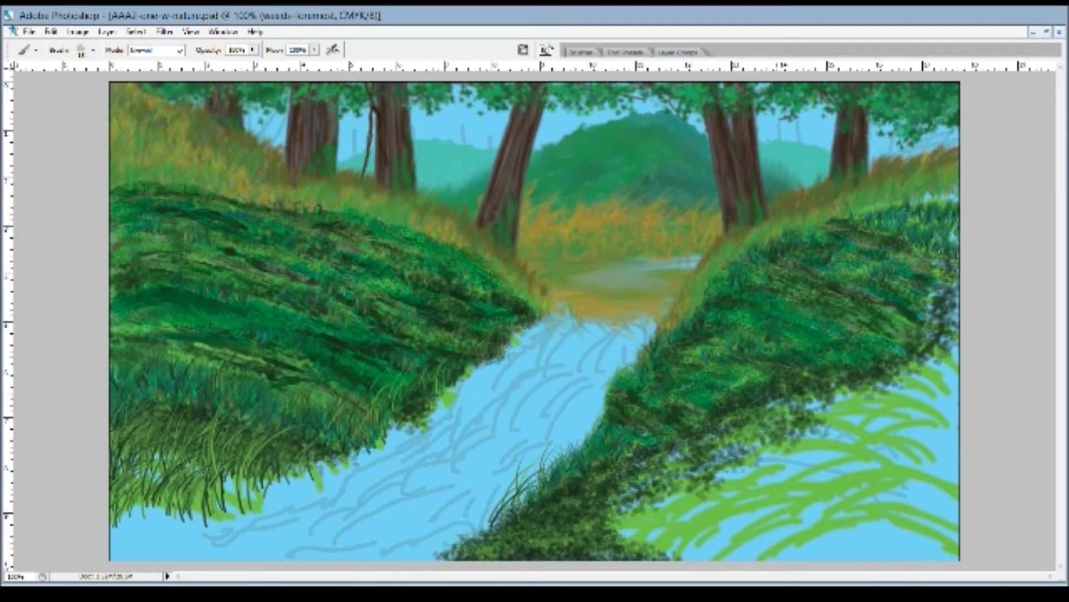
pyautogui.moveTo(953, 284); pyautogui.dragTo(613, 535)
pyautogui.moveTo(953, 374); pyautogui.dragTo(629, 541)
pyautogui.moveTo(613, 502); pyautogui.dragTo(953, 345)
pyautogui.moveTo(953, 389); pyautogui.dragTo(619, 551)
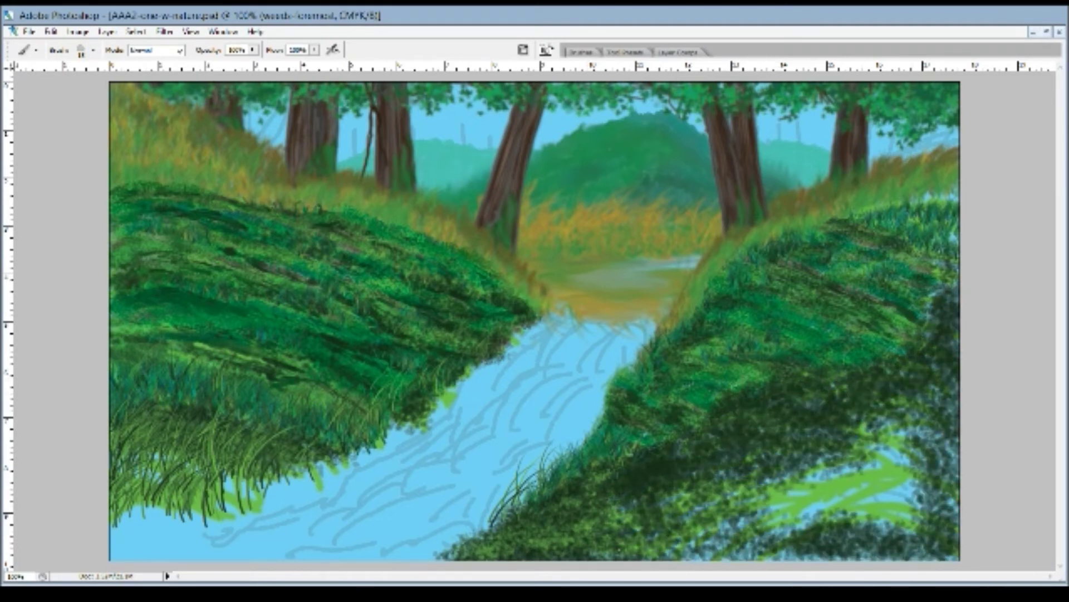
# - Layer bright and faint light green grass texture over the lower-right bank
pyautogui.moveTo(924, 440); pyautogui.dragTo(579, 552)
pyautogui.moveTo(852, 451); pyautogui.dragTo(557, 491)
pyautogui.moveTo(941, 390); pyautogui.dragTo(629, 557)
pyautogui.moveTo(953, 300); pyautogui.dragTo(808, 557)
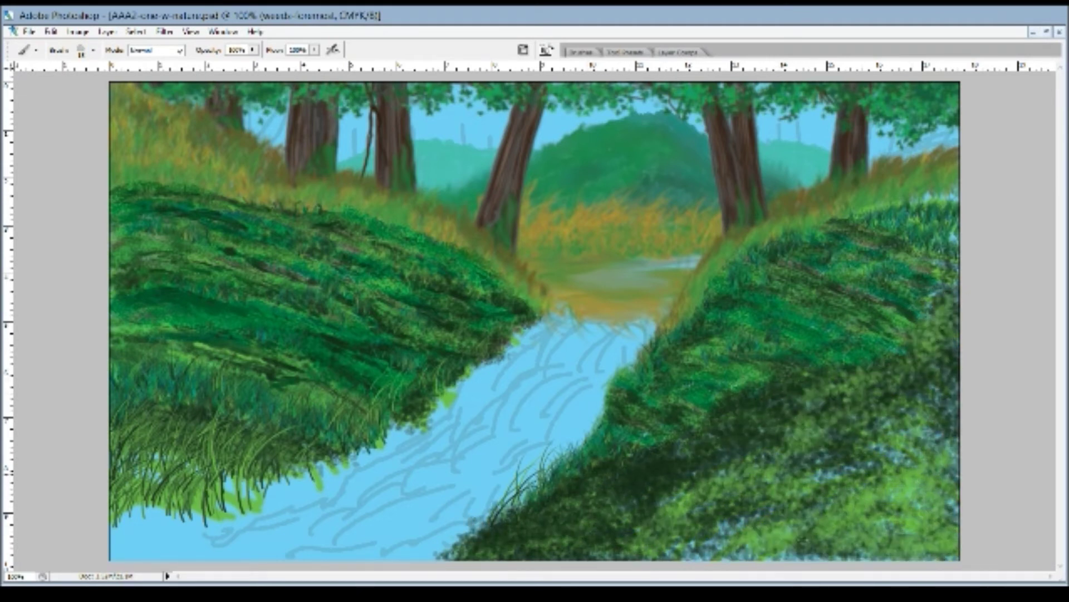
pyautogui.moveTo(825, 418); pyautogui.dragTo(549, 557)
pyautogui.moveTo(853, 357); pyautogui.dragTo(462, 552)
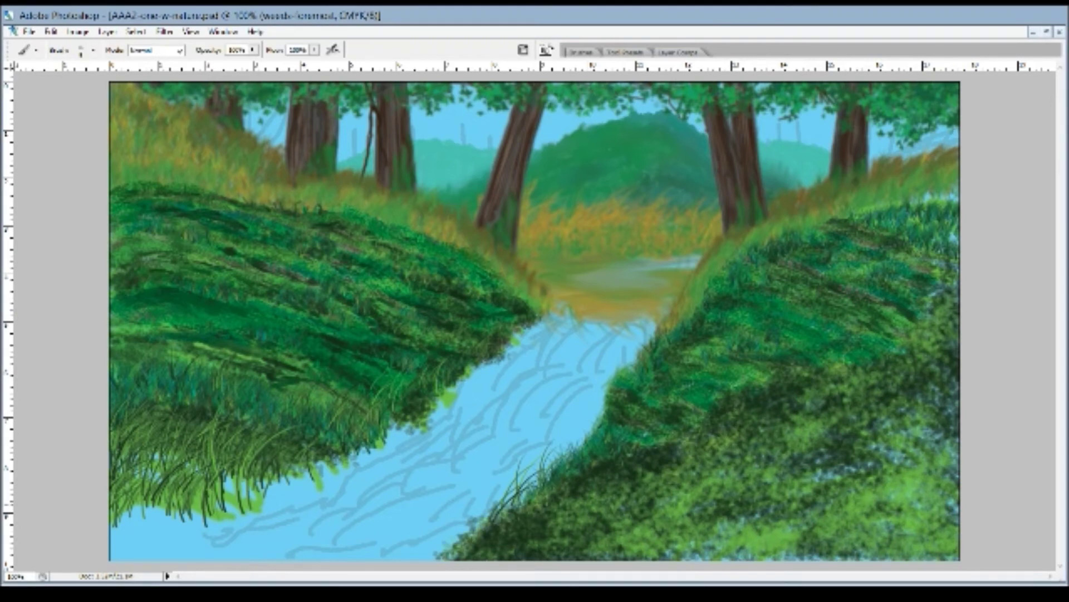
pyautogui.moveTo(886, 413); pyautogui.dragTo(747, 446)
# - Add pale and dark green grass to the lower-left bank and the right river edge
pyautogui.moveTo(295, 426)
pyautogui.mouseDown()
pyautogui.moveTo(129, 423)
pyautogui.moveTo(128, 463)
pyautogui.mouseUp()
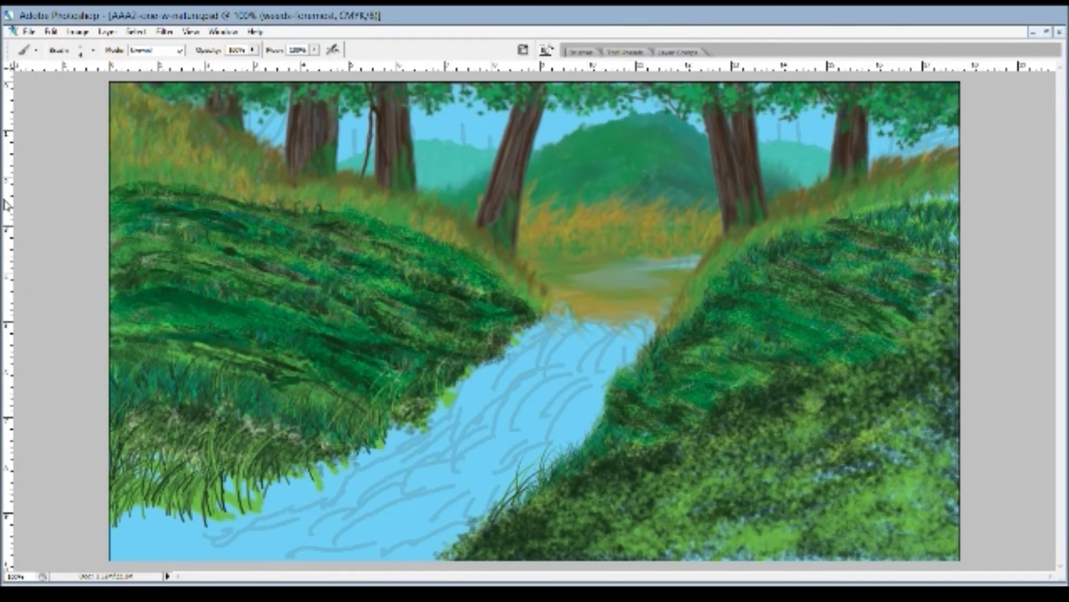
pyautogui.moveTo(685, 535)
pyautogui.mouseDown()
pyautogui.moveTo(523, 470)
pyautogui.moveTo(590, 426)
pyautogui.mouseUp()
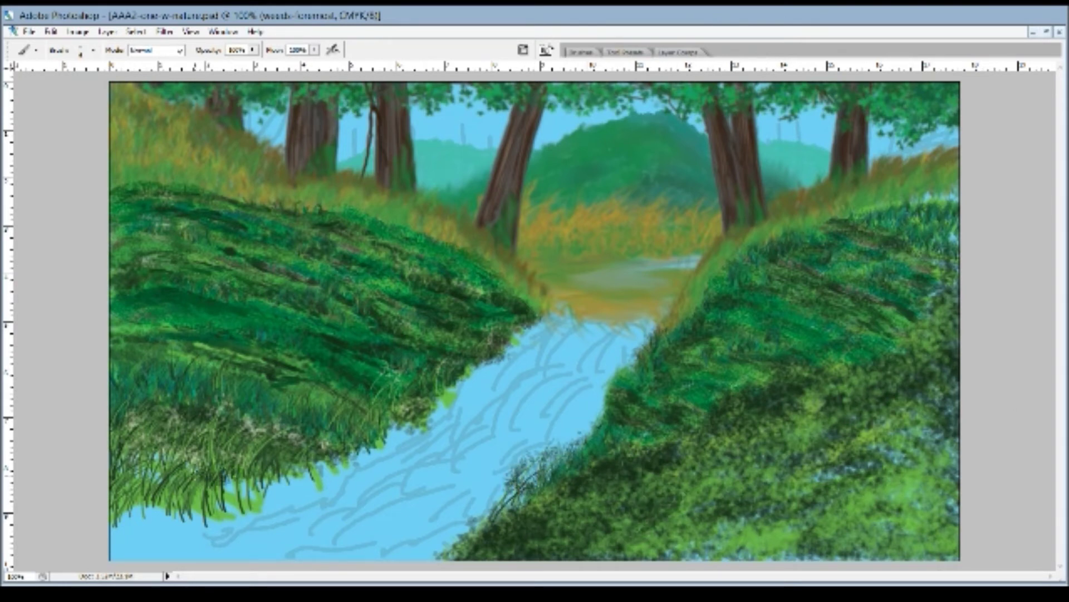
pyautogui.moveTo(212, 457); pyautogui.dragTo(134, 423)
pyautogui.moveTo(279, 467); pyautogui.dragTo(222, 356)
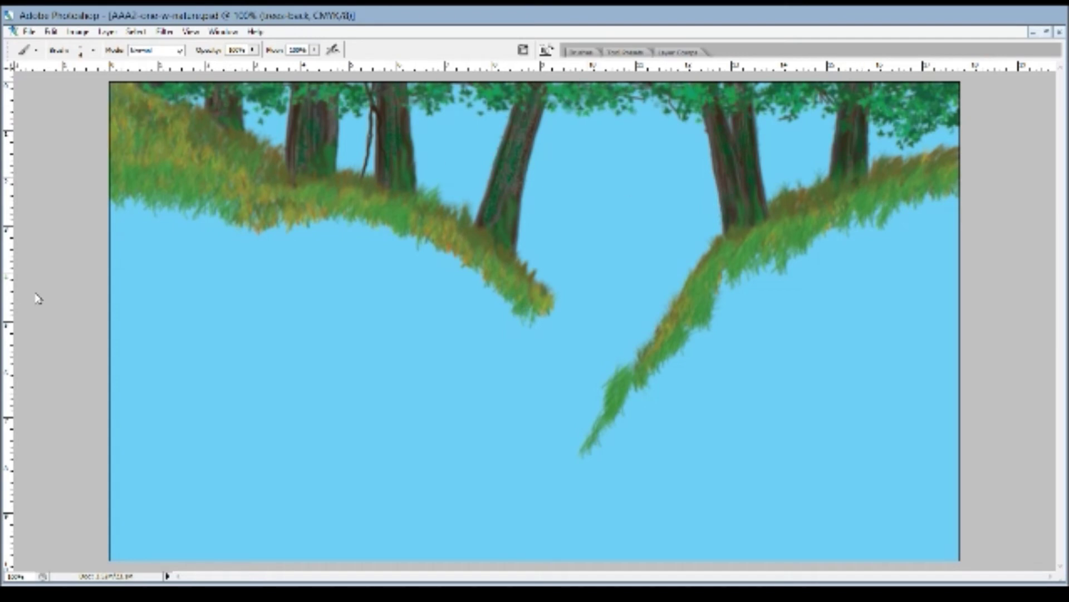
# - Switch to the Smudge tool (R), then to the Eraser (E)
pyautogui.press('r')
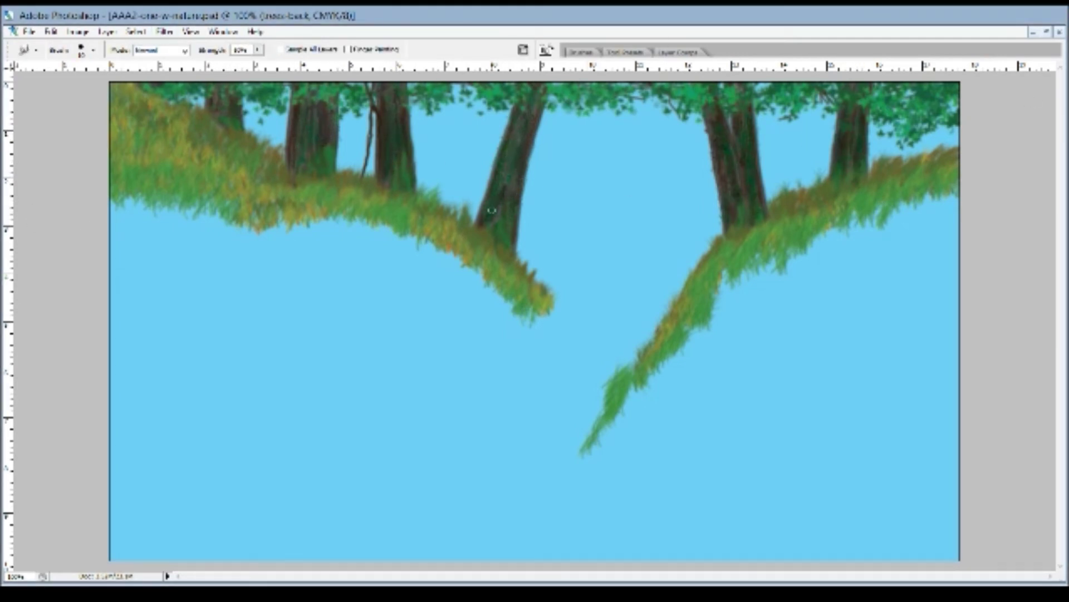
pyautogui.press('e')
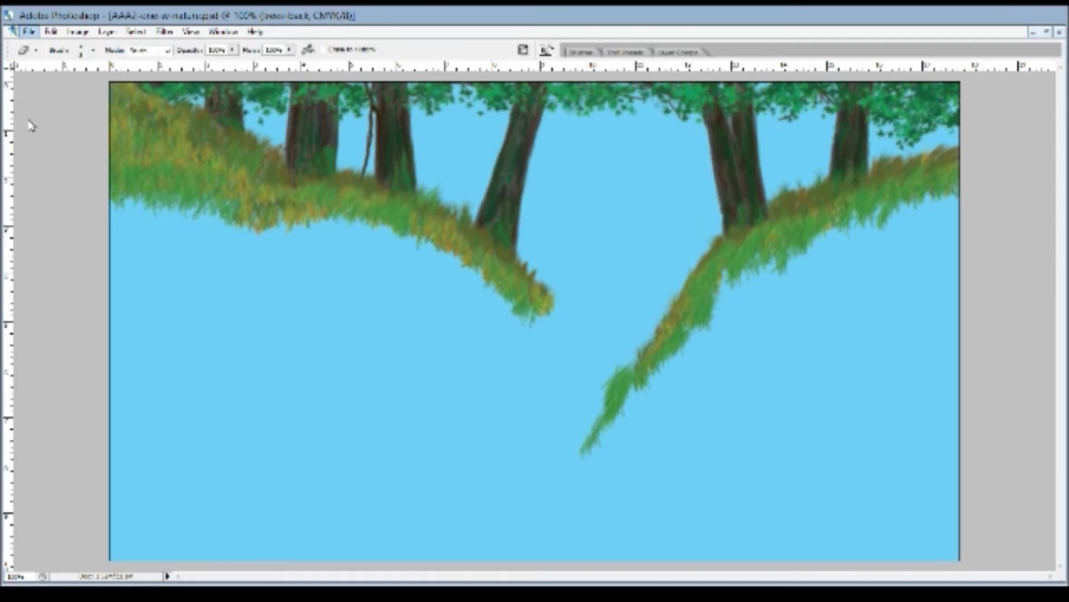
# - With the Brush, paint dark green strokes across the river and its lower-left bank edge
pyautogui.press('b')
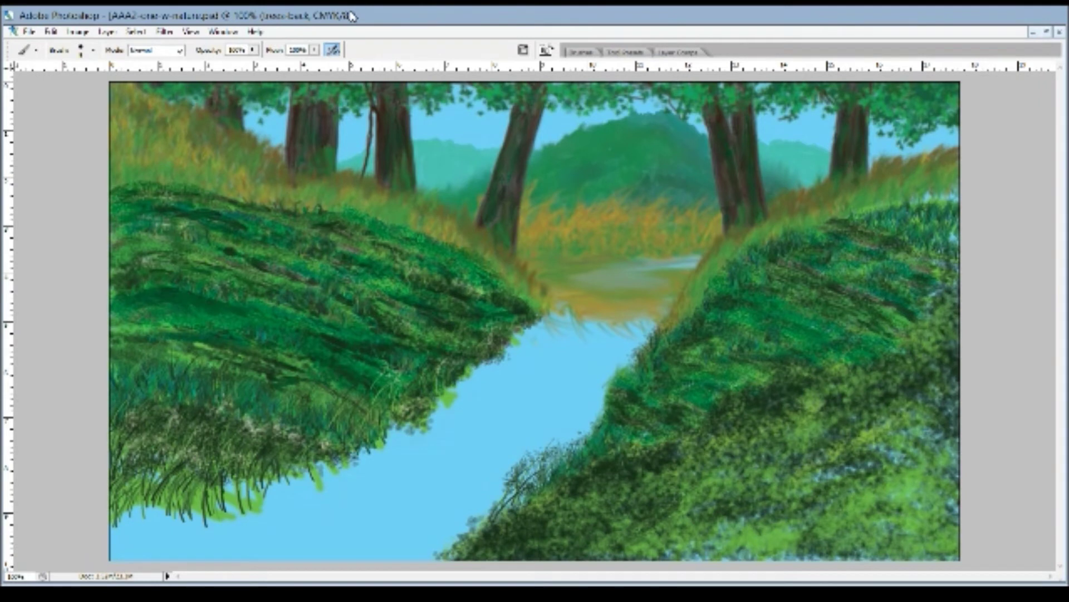
pyautogui.moveTo(646, 330)
pyautogui.mouseDown()
pyautogui.moveTo(624, 371)
pyautogui.moveTo(529, 412)
pyautogui.moveTo(379, 557)
pyautogui.mouseUp()
pyautogui.moveTo(604, 384); pyautogui.dragTo(535, 415)
pyautogui.moveTo(599, 440); pyautogui.dragTo(524, 470)
pyautogui.moveTo(576, 404); pyautogui.dragTo(415, 533)
pyautogui.moveTo(593, 423); pyautogui.dragTo(390, 557)
pyautogui.moveTo(529, 341); pyautogui.dragTo(445, 395)
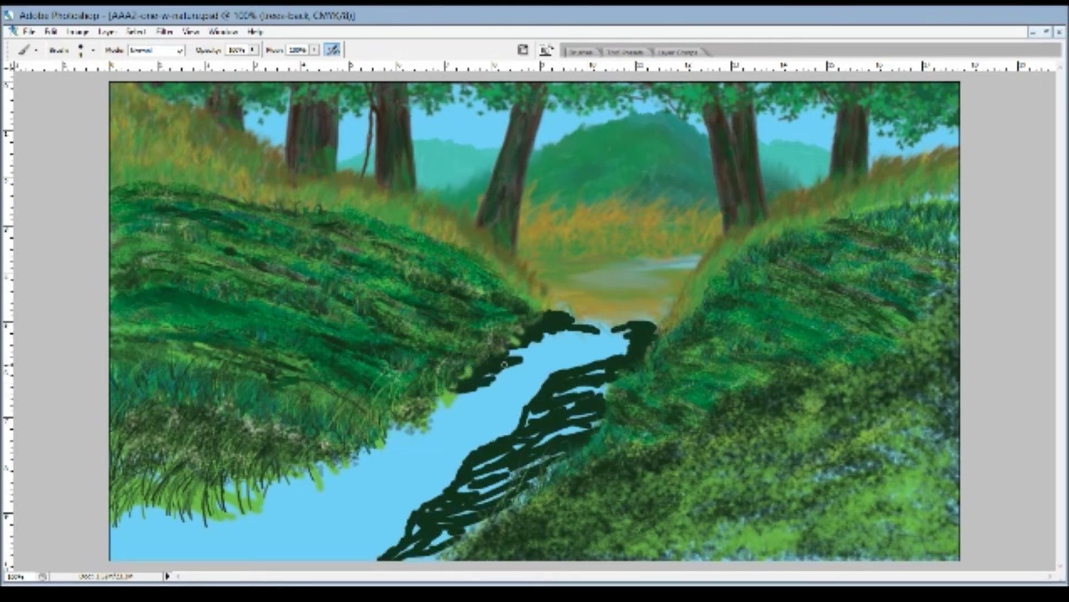
pyautogui.moveTo(512, 364); pyautogui.dragTo(371, 450)
pyautogui.moveTo(532, 337); pyautogui.dragTo(335, 474)
# - Add more dark green along the lower-left riverbank and over the lower and middle river
pyautogui.moveTo(398, 448); pyautogui.dragTo(120, 518)
pyautogui.moveTo(423, 434); pyautogui.dragTo(190, 523)
pyautogui.moveTo(590, 330)
pyautogui.mouseDown()
pyautogui.moveTo(632, 334)
pyautogui.moveTo(498, 385)
pyautogui.mouseUp()
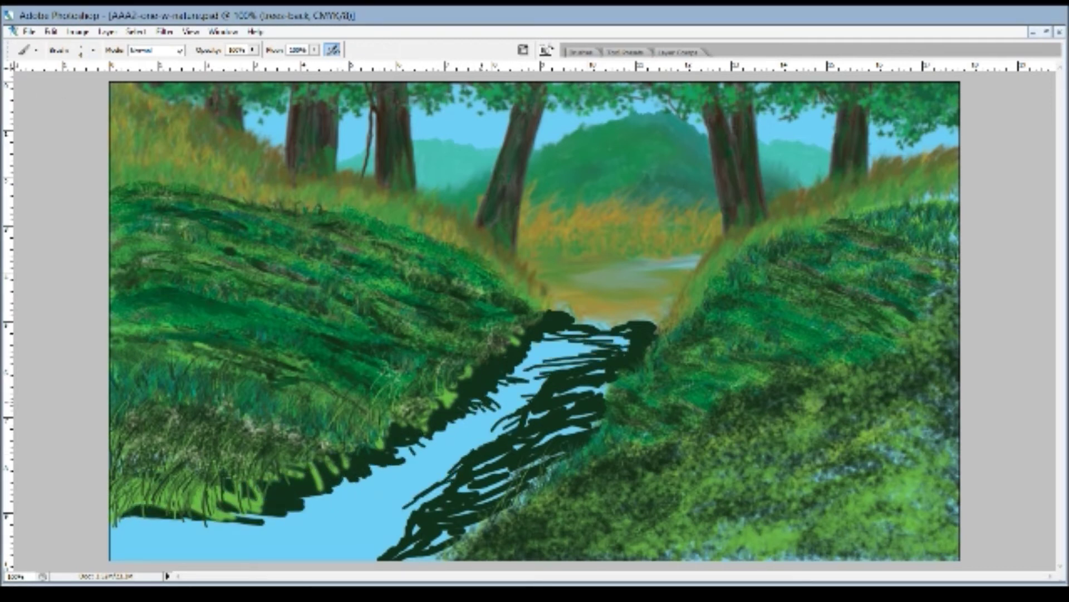
pyautogui.moveTo(289, 516); pyautogui.dragTo(114, 527)
pyautogui.moveTo(405, 534); pyautogui.dragTo(284, 558)
pyautogui.moveTo(450, 482); pyautogui.dragTo(369, 535)
pyautogui.moveTo(581, 426); pyautogui.dragTo(543, 440)
pyautogui.moveTo(545, 315)
pyautogui.mouseDown()
pyautogui.moveTo(628, 323)
pyautogui.moveTo(484, 393)
pyautogui.mouseUp()
pyautogui.moveTo(549, 378)
pyautogui.mouseDown()
pyautogui.moveTo(434, 440)
pyautogui.moveTo(340, 546)
pyautogui.mouseUp()
# - Layer lighter green strokes across the river over the dark ones
pyautogui.moveTo(585, 340); pyautogui.dragTo(507, 465)
pyautogui.moveTo(549, 431); pyautogui.dragTo(309, 557)
pyautogui.moveTo(652, 334); pyautogui.dragTo(521, 423)
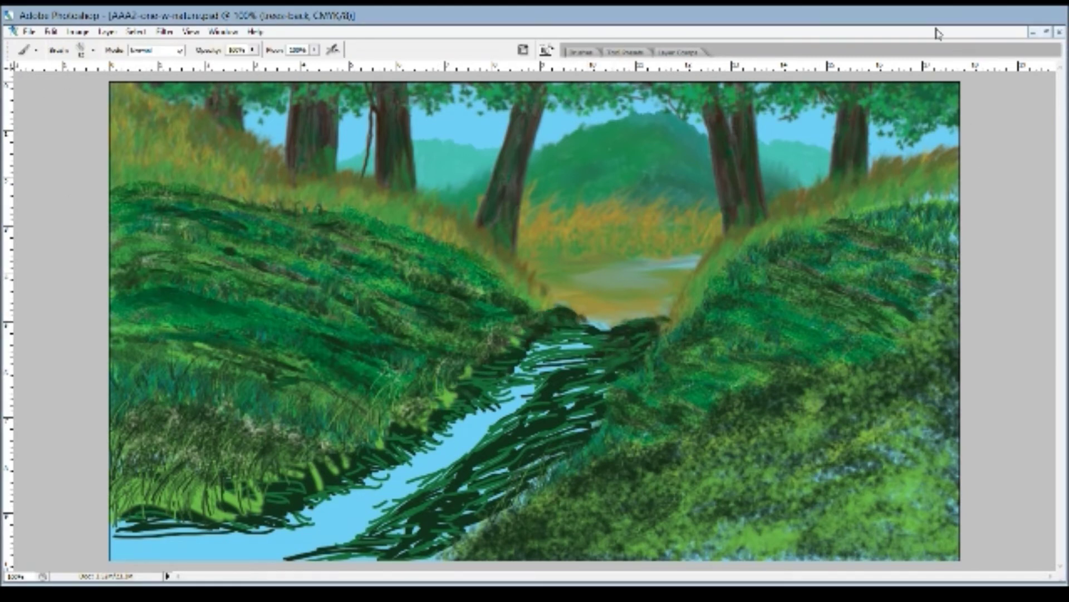
pyautogui.moveTo(501, 364); pyautogui.dragTo(579, 345)
pyautogui.moveTo(557, 384); pyautogui.dragTo(630, 345)
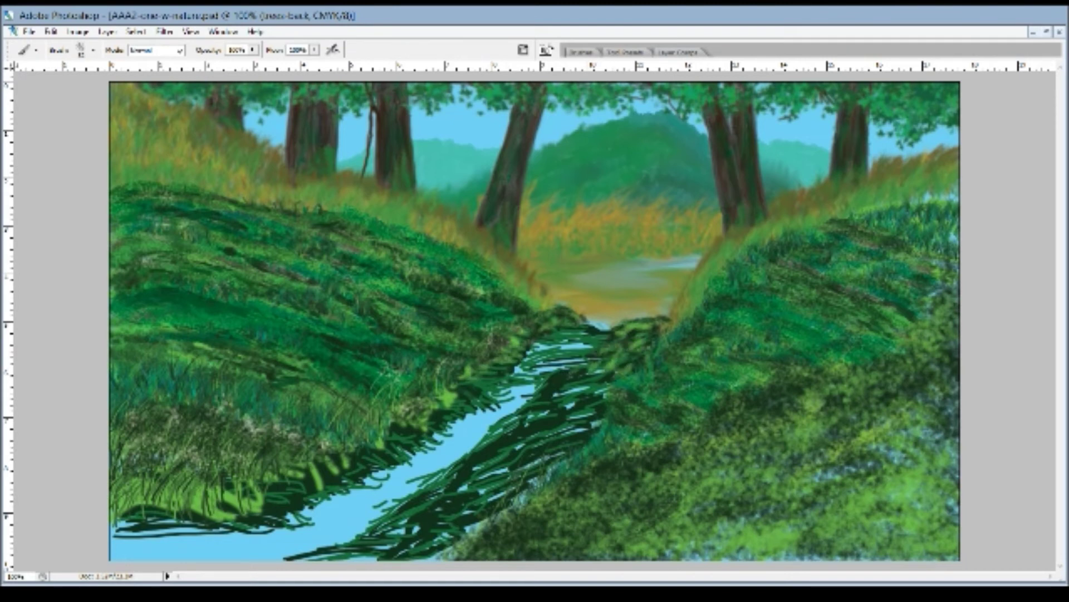
pyautogui.moveTo(512, 423); pyautogui.dragTo(635, 356)
pyautogui.moveTo(467, 379)
pyautogui.mouseDown()
pyautogui.moveTo(548, 343)
pyautogui.moveTo(649, 323)
pyautogui.mouseUp()
# - Add yellow-green highlights along both riverbanks and cover the left bank edge with light green
pyautogui.moveTo(501, 351); pyautogui.dragTo(529, 331)
pyautogui.moveTo(471, 376); pyautogui.dragTo(513, 360)
pyautogui.moveTo(588, 384); pyautogui.dragTo(637, 367)
pyautogui.moveTo(610, 390); pyautogui.dragTo(557, 398)
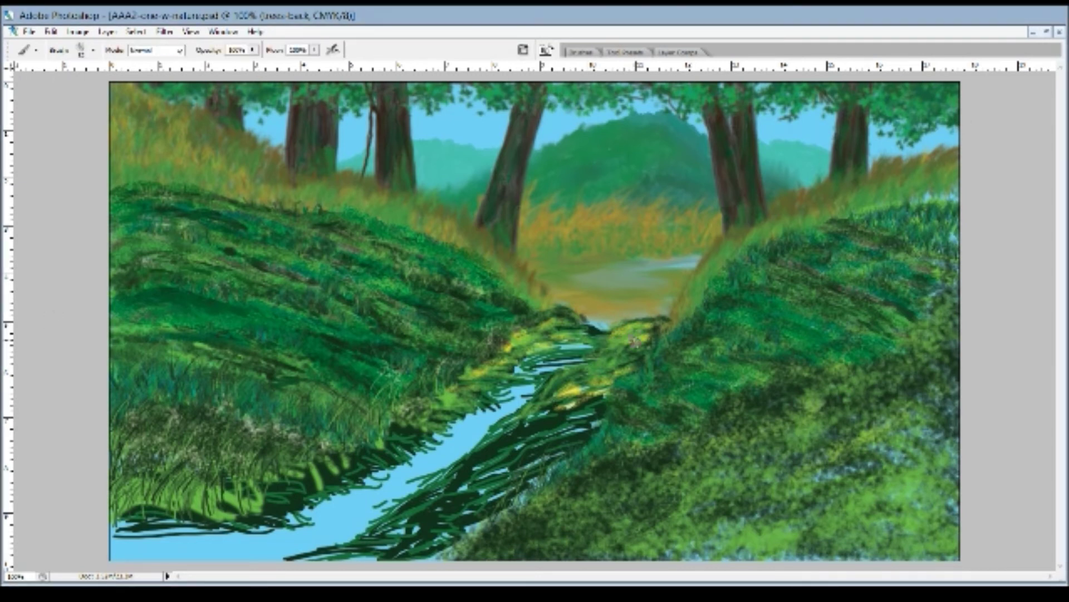
pyautogui.moveTo(602, 367); pyautogui.dragTo(496, 435)
pyautogui.moveTo(434, 424); pyautogui.dragTo(348, 463)
pyautogui.moveTo(412, 440); pyautogui.dragTo(295, 488)
pyautogui.moveTo(529, 381); pyautogui.dragTo(457, 392)
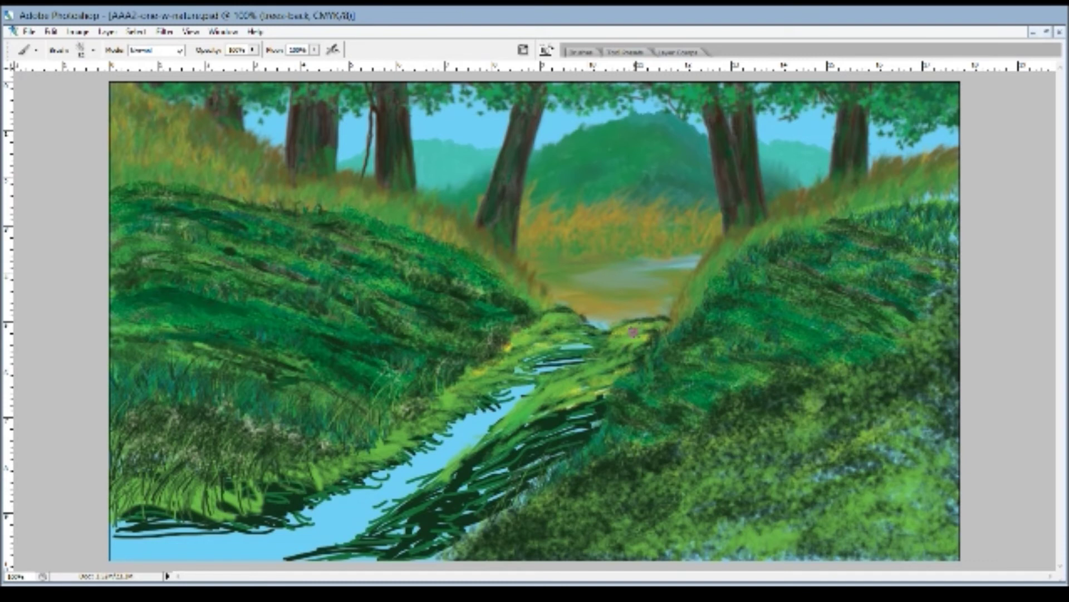
# - Add dark green marks and strokes around the stream centre
pyautogui.keyDown('alt'); pyautogui.click(816, 142); pyautogui.keyUp('alt')
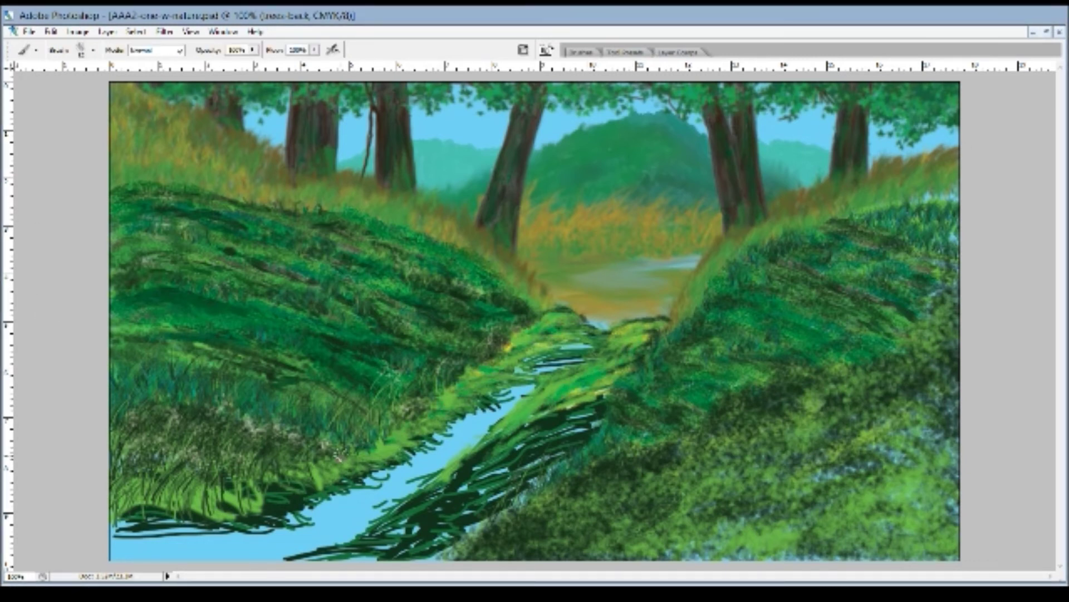
pyautogui.moveTo(588, 367)
pyautogui.mouseDown()
pyautogui.moveTo(534, 396)
pyautogui.moveTo(549, 406)
pyautogui.mouseUp()
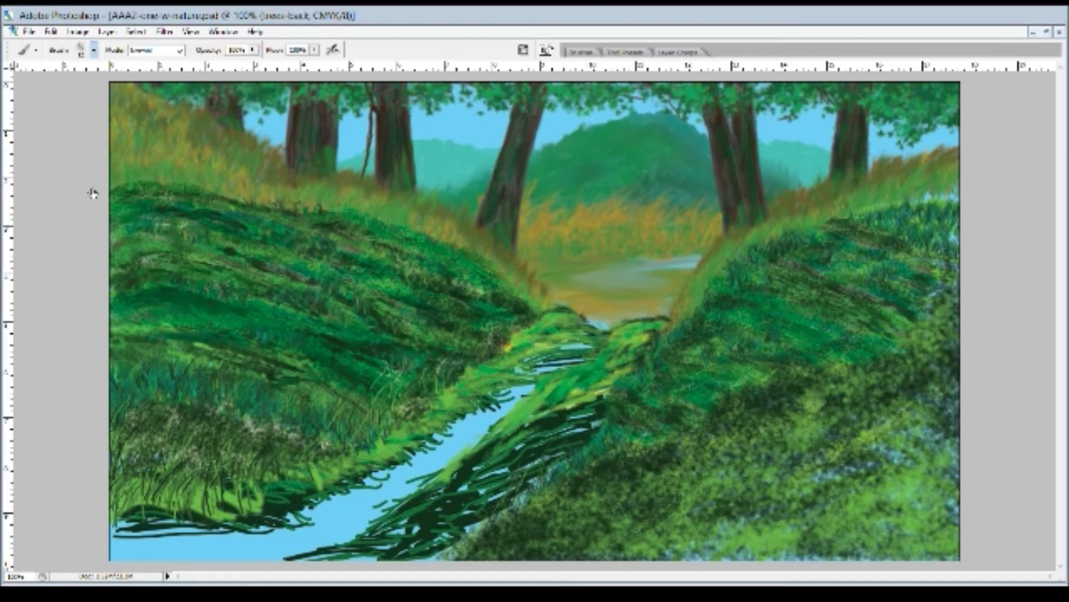
pyautogui.moveTo(663, 320)
pyautogui.mouseDown()
pyautogui.moveTo(534, 317)
pyautogui.moveTo(515, 346)
pyautogui.mouseUp()
pyautogui.moveTo(607, 390); pyautogui.dragTo(457, 440)
pyautogui.moveTo(552, 337); pyautogui.dragTo(320, 484)
# - Repaint the dark strokes across the stream in lighter green
pyautogui.moveTo(596, 329); pyautogui.dragTo(390, 510)
pyautogui.moveTo(599, 413); pyautogui.dragTo(490, 462)
pyautogui.moveTo(607, 398); pyautogui.dragTo(526, 446)
pyautogui.moveTo(613, 378); pyautogui.dragTo(465, 476)
pyautogui.moveTo(484, 379); pyautogui.dragTo(248, 493)
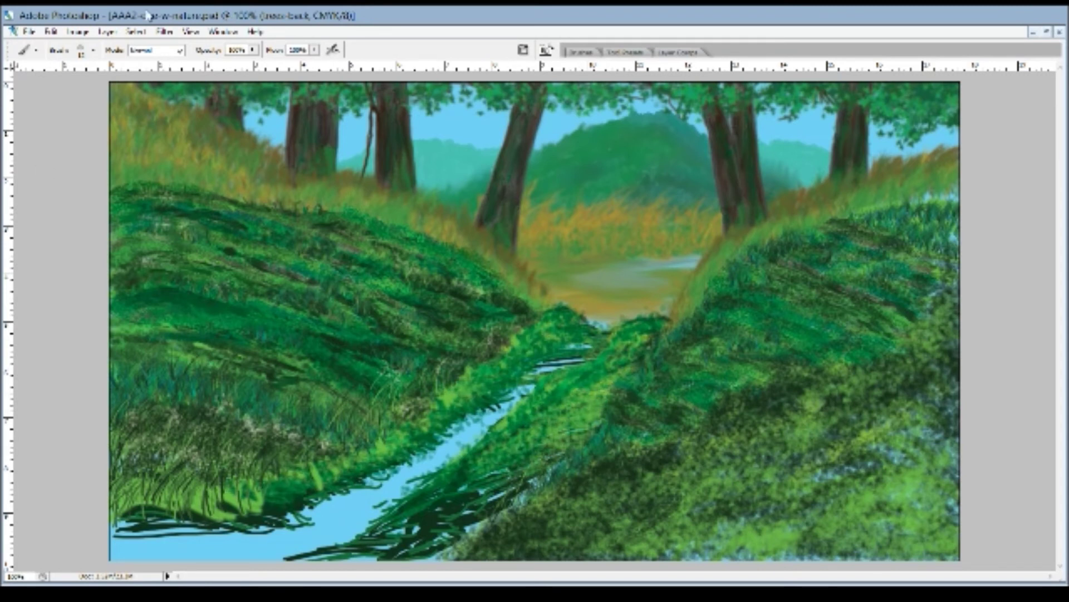
# - Paint yellow sunlight strokes along both stream banks
pyautogui.moveTo(557, 312); pyautogui.dragTo(251, 496)
pyautogui.moveTo(562, 435); pyautogui.dragTo(490, 490)
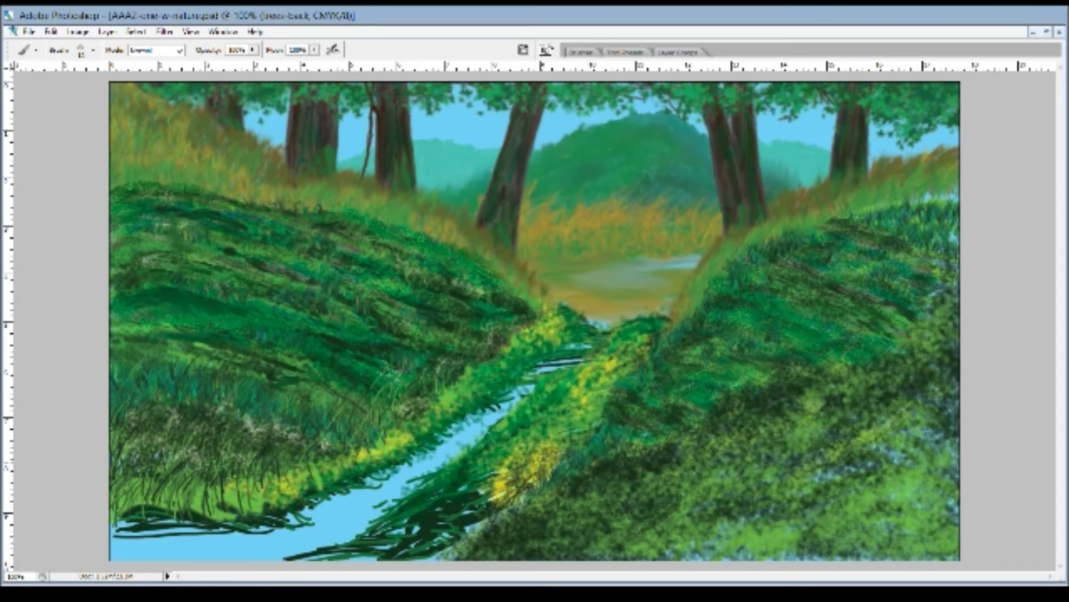
pyautogui.moveTo(618, 356); pyautogui.dragTo(390, 557)
# - Sample a darker green and brush it over the yellow banks, then undo those strokes
pyautogui.press('i')
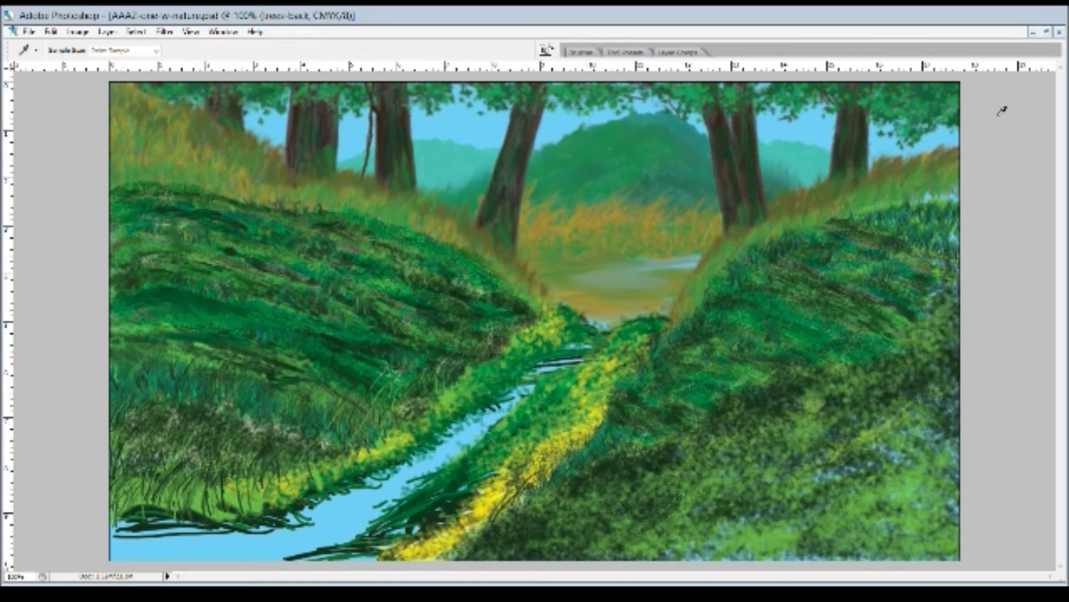
pyautogui.press('b')
pyautogui.moveTo(552, 446); pyautogui.dragTo(493, 510)
pyautogui.moveTo(452, 529); pyautogui.dragTo(401, 560)
pyautogui.moveTo(601, 393); pyautogui.dragTo(563, 449)
pyautogui.moveTo(468, 367); pyautogui.dragTo(440, 418)
pyautogui.moveTo(406, 417); pyautogui.dragTo(312, 504)
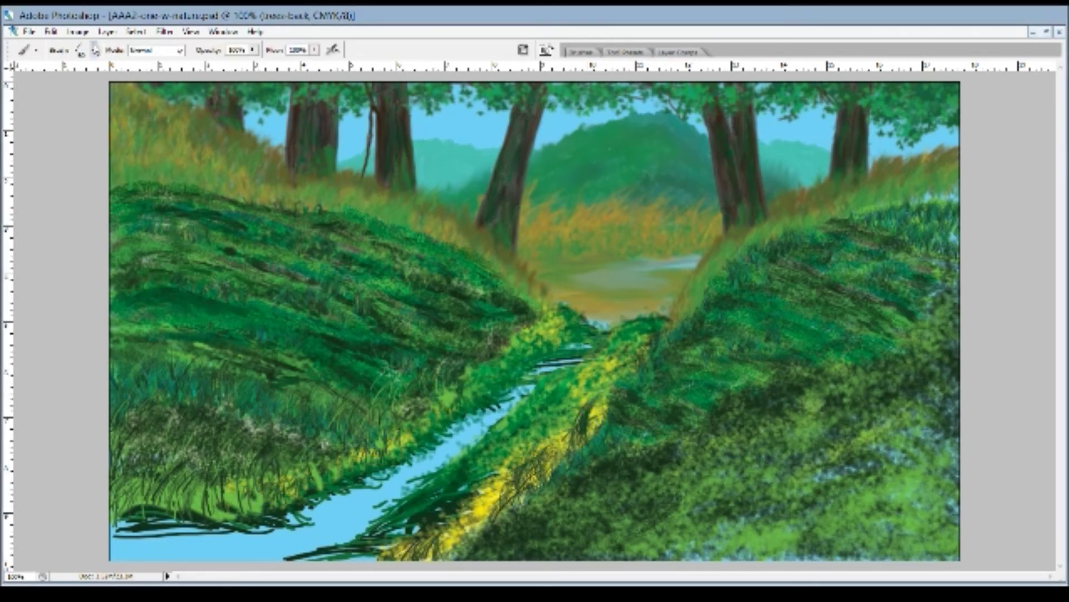
pyautogui.hotkey('ctrl', 'alt', 'z')
pyautogui.hotkey('ctrl', 'alt', 'z')
pyautogui.hotkey('ctrl', 'alt', 'z')
pyautogui.hotkey('ctrl', 'alt', 'z')
pyautogui.hotkey('ctrl', 'alt', 'z')
# - With a larger brush, paint grass along the bottom banks and foliage in the lower-right area
pyautogui.press(']')
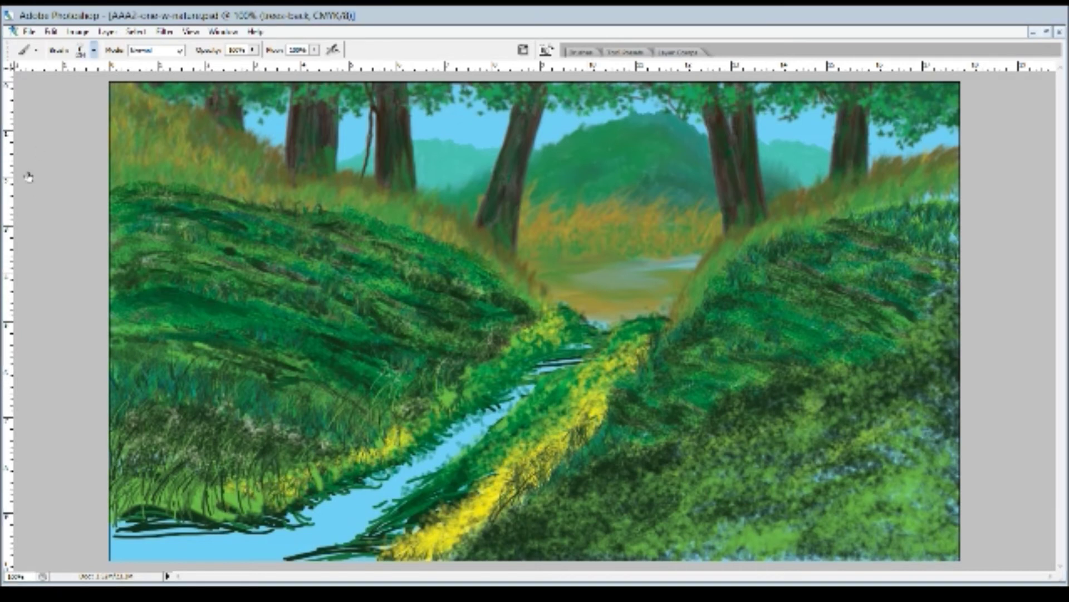
pyautogui.moveTo(178, 446)
pyautogui.mouseDown()
pyautogui.moveTo(184, 518)
pyautogui.moveTo(134, 546)
pyautogui.mouseUp()
pyautogui.moveTo(223, 490); pyautogui.dragTo(123, 535)
pyautogui.moveTo(167, 484); pyautogui.dragTo(106, 535)
pyautogui.moveTo(908, 490); pyautogui.dragTo(643, 520)
pyautogui.moveTo(485, 529); pyautogui.dragTo(312, 557)
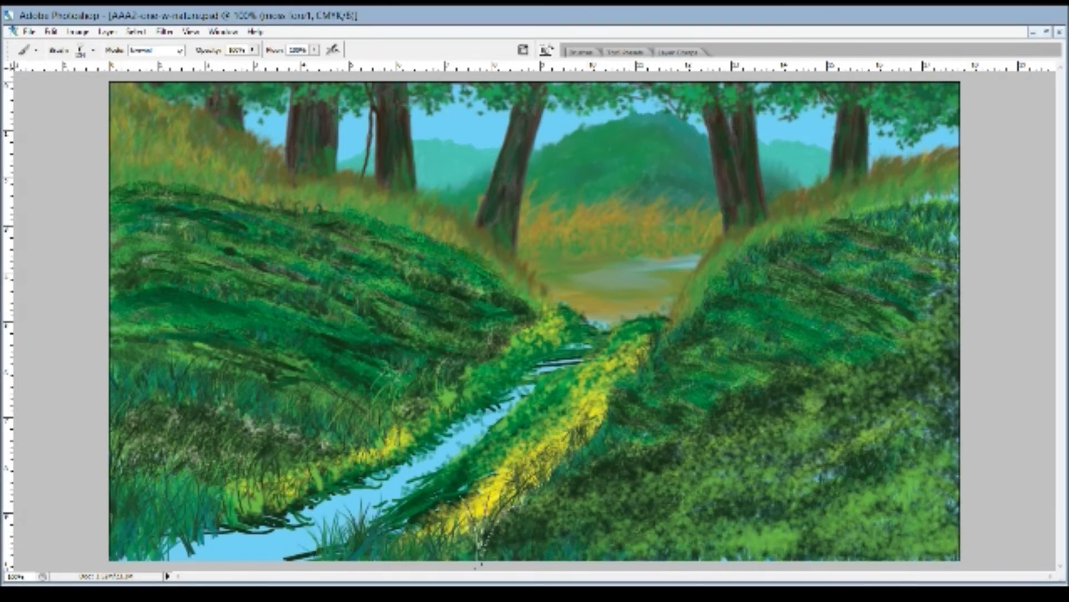
pyautogui.moveTo(947, 474); pyautogui.dragTo(780, 446)
pyautogui.moveTo(947, 401); pyautogui.dragTo(880, 334)
# - Add grass blades along the bottom edge and darker grass tufts on the left hillside
pyautogui.hotkey('alt', '[')
pyautogui.moveTo(947, 501); pyautogui.dragTo(641, 535)
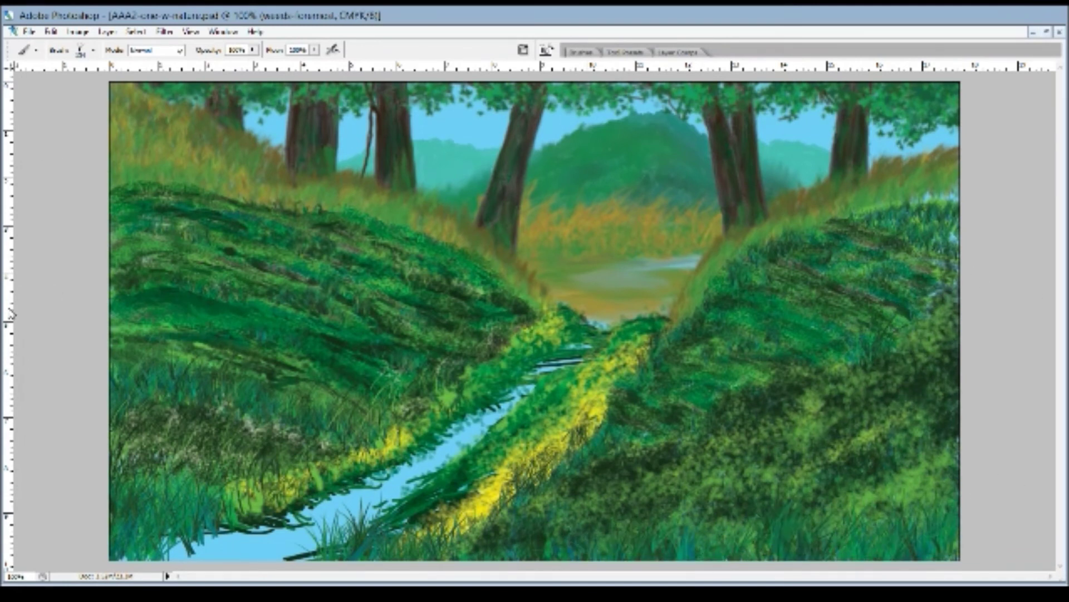
pyautogui.moveTo(223, 518); pyautogui.dragTo(117, 551)
pyautogui.press('.')
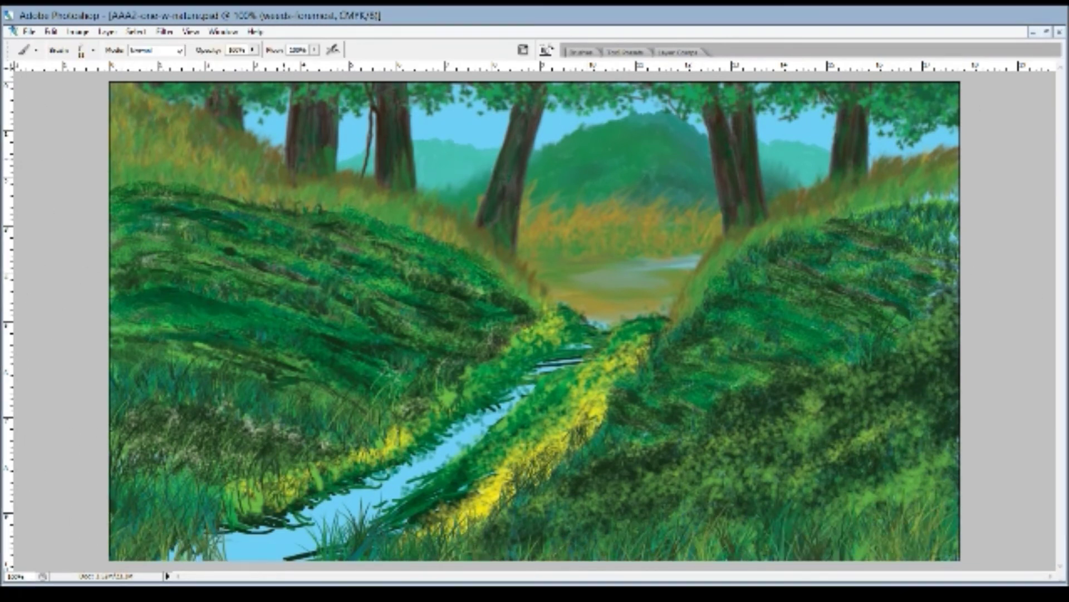
pyautogui.moveTo(192, 164)
pyautogui.mouseDown()
pyautogui.moveTo(265, 190)
pyautogui.moveTo(189, 162)
pyautogui.mouseUp()
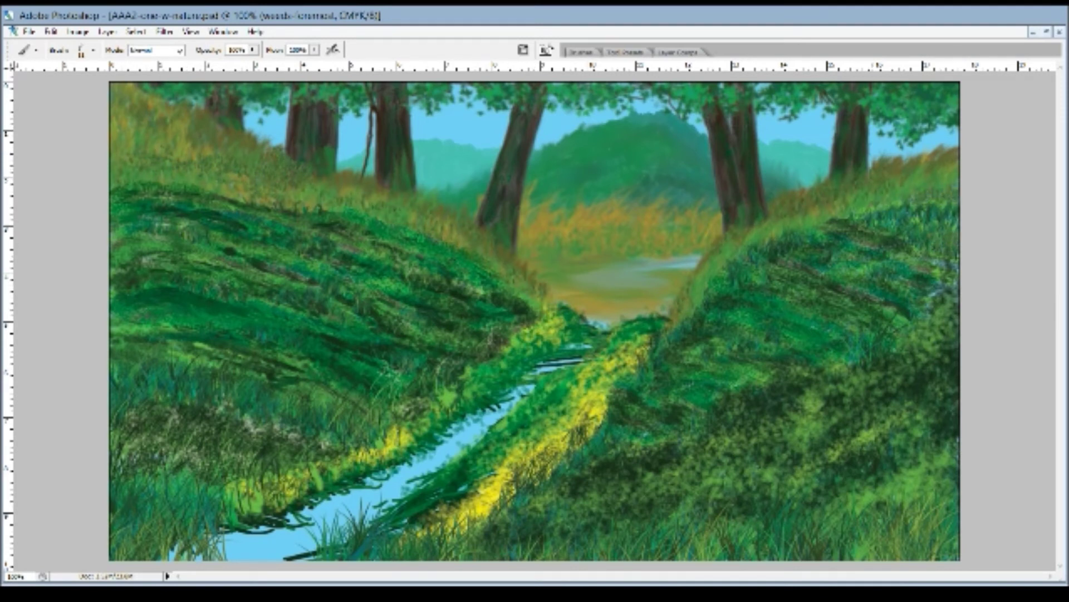
pyautogui.press('i')
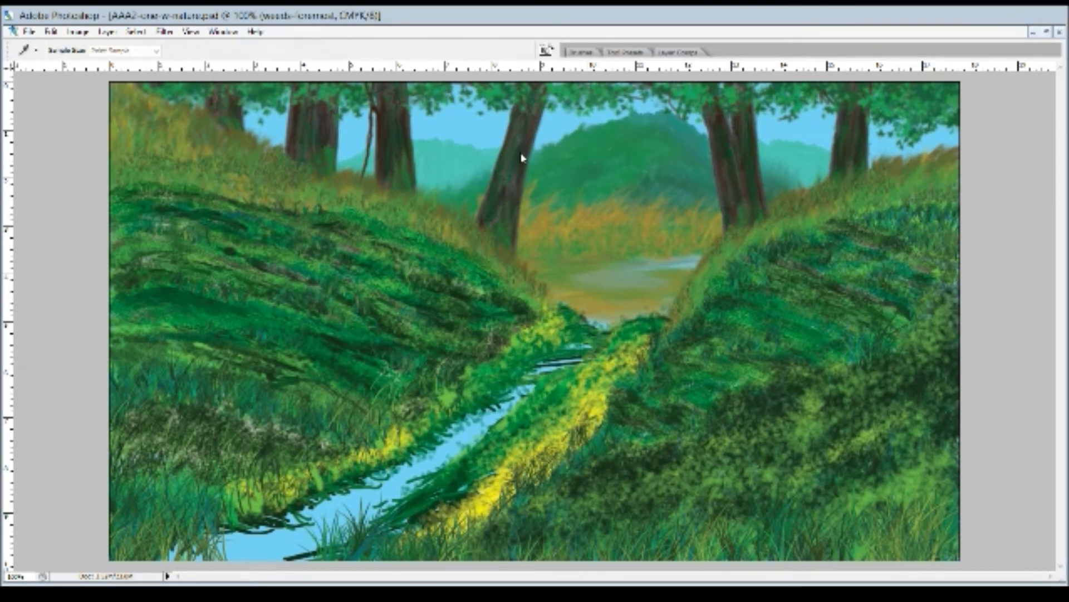
pyautogui.press('b')
pyautogui.hotkey('alt', '[')
# - Paint green grass over the upper stream and a white highlight down its length
pyautogui.moveTo(591, 346); pyautogui.dragTo(534, 368)
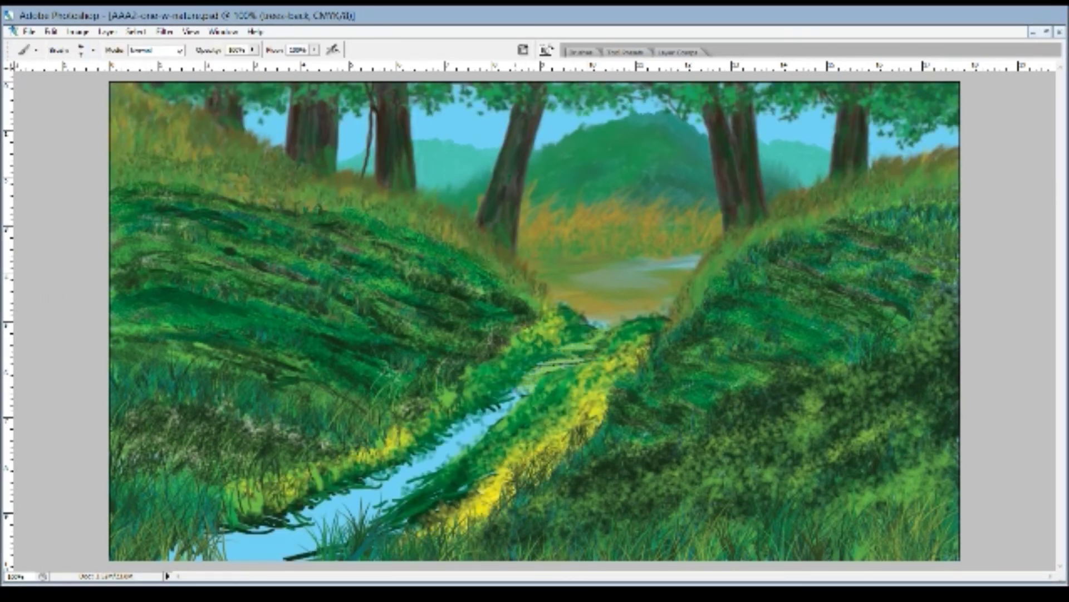
pyautogui.moveTo(596, 351)
pyautogui.mouseDown()
pyautogui.moveTo(543, 365)
pyautogui.moveTo(502, 394)
pyautogui.mouseUp()
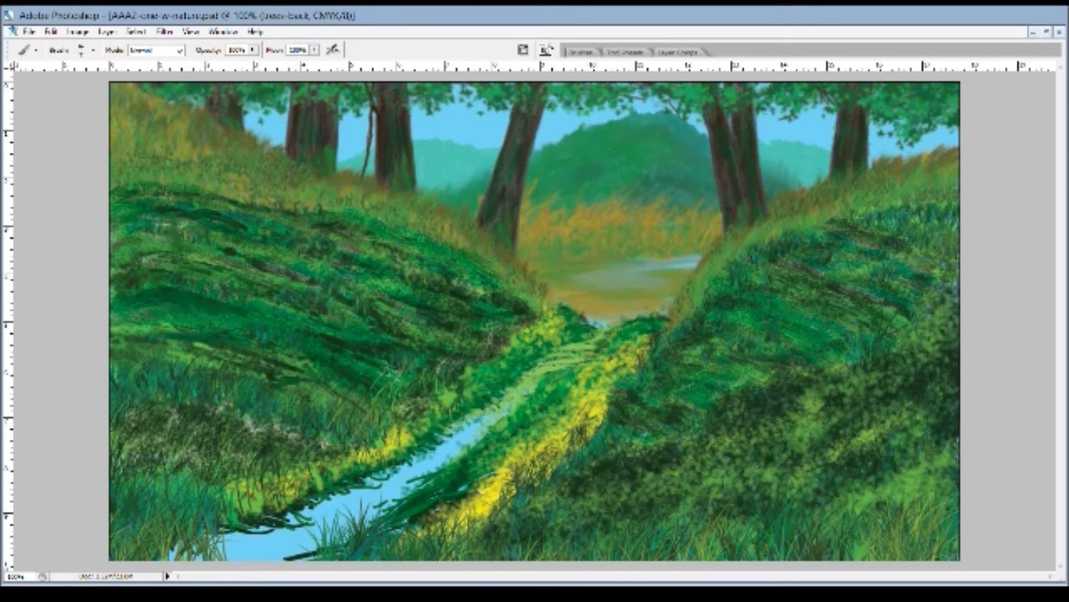
pyautogui.moveTo(602, 334)
pyautogui.mouseDown()
pyautogui.moveTo(390, 482)
pyautogui.moveTo(262, 535)
pyautogui.mouseUp()
pyautogui.moveTo(368, 484)
pyautogui.mouseDown()
pyautogui.moveTo(440, 445)
pyautogui.moveTo(465, 446)
pyautogui.mouseUp()
# - Cover parts of the lower stream in dark green, then repaint whitish-cyan water along it
pyautogui.moveTo(417, 472); pyautogui.dragTo(352, 497)
pyautogui.moveTo(480, 422); pyautogui.dragTo(415, 474)
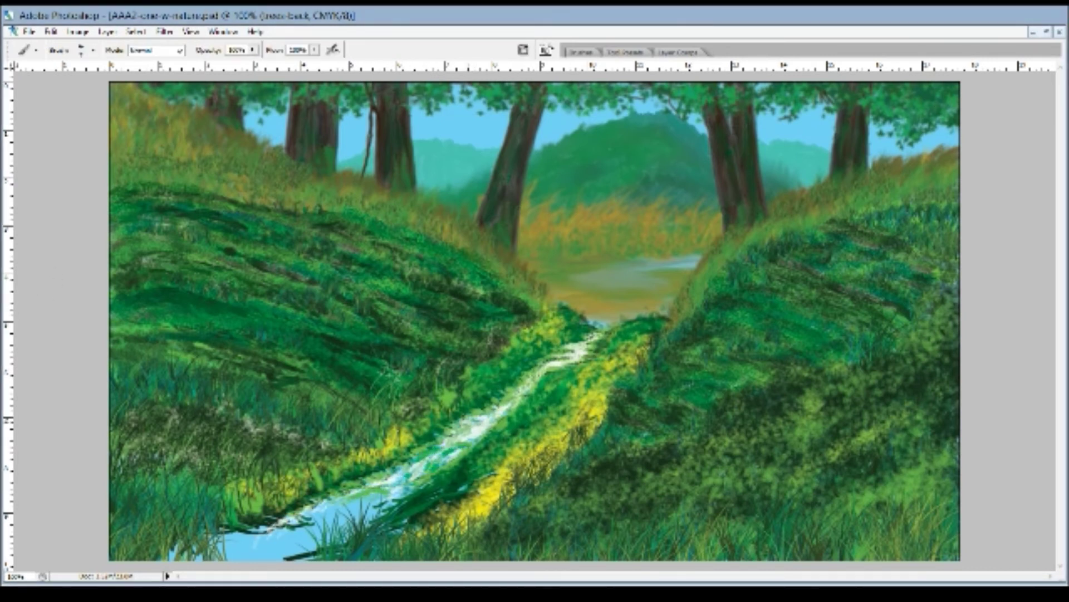
pyautogui.moveTo(367, 504); pyautogui.dragTo(222, 557)
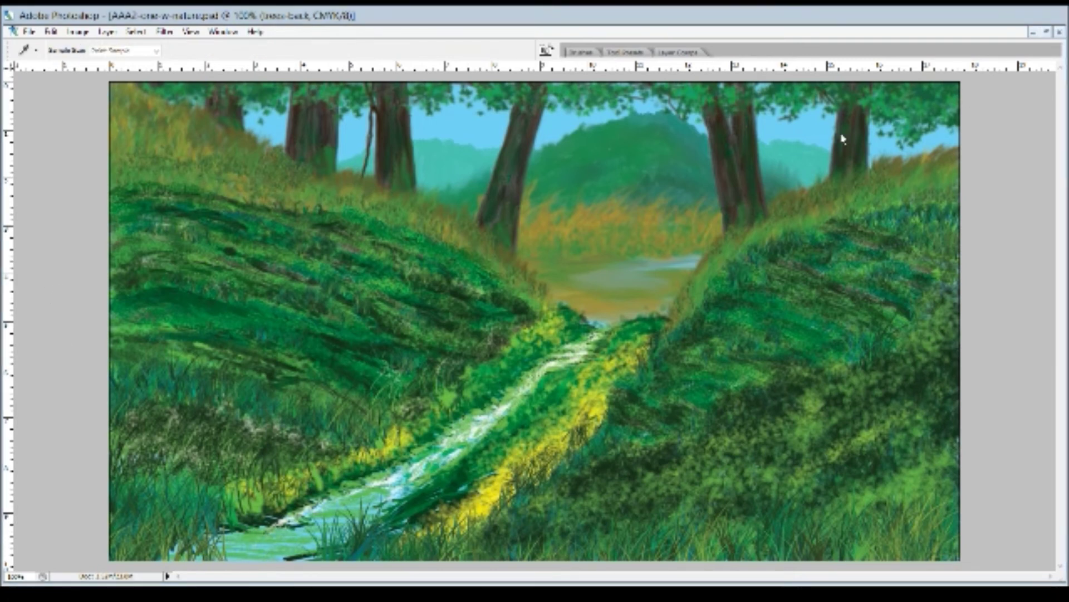
pyautogui.moveTo(373, 506); pyautogui.dragTo(223, 549)
pyautogui.moveTo(351, 521); pyautogui.dragTo(218, 557)
pyautogui.moveTo(343, 499); pyautogui.dragTo(563, 360)
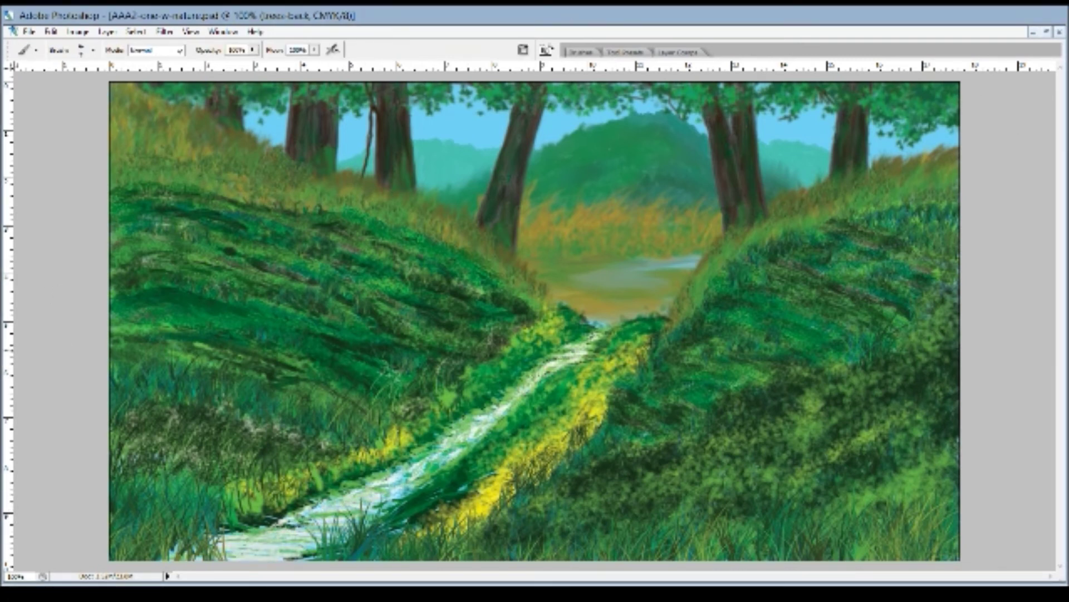
# - Dab dark green along the white water from the lower-left to the upper stream
pyautogui.moveTo(299, 519); pyautogui.dragTo(398, 493)
pyautogui.moveTo(346, 530); pyautogui.dragTo(309, 546)
pyautogui.moveTo(384, 493); pyautogui.dragTo(446, 466)
pyautogui.moveTo(502, 402); pyautogui.dragTo(598, 335)
pyautogui.moveTo(374, 501); pyautogui.dragTo(212, 555)
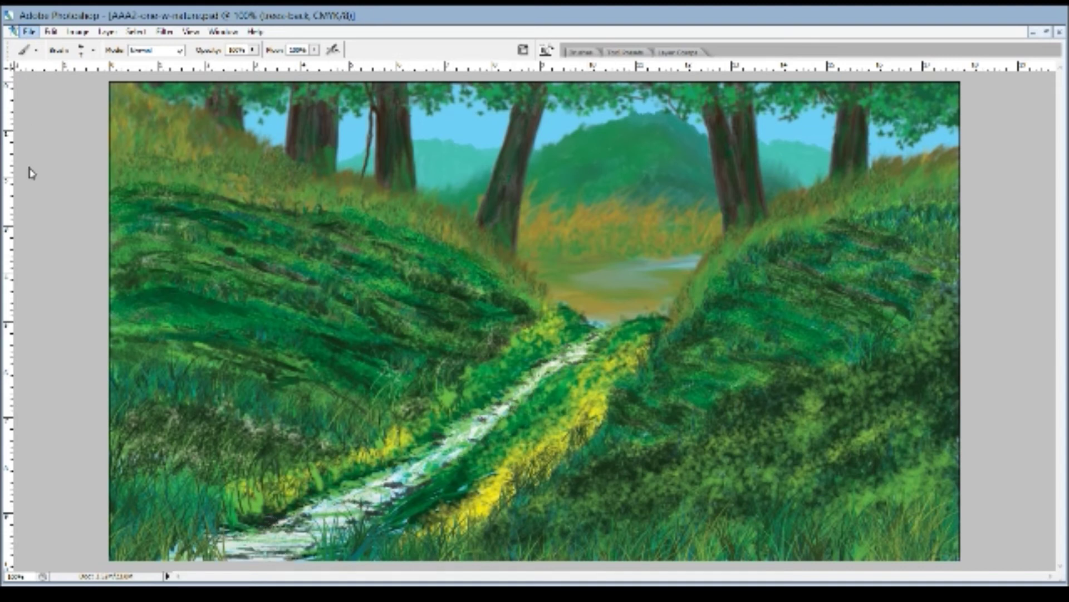
pyautogui.hotkey('alt', '[')
# - Paint a bare branching tree on the left hillside with tall top branches
pyautogui.moveTo(312, 331); pyautogui.dragTo(284, 256)
pyautogui.moveTo(320, 353); pyautogui.dragTo(384, 287)
pyautogui.moveTo(327, 409); pyautogui.dragTo(301, 209)
pyautogui.moveTo(326, 290); pyautogui.dragTo(384, 240)
pyautogui.moveTo(312, 351); pyautogui.dragTo(272, 309)
pyautogui.moveTo(334, 334); pyautogui.dragTo(398, 295)
pyautogui.moveTo(316, 315); pyautogui.dragTo(295, 189)
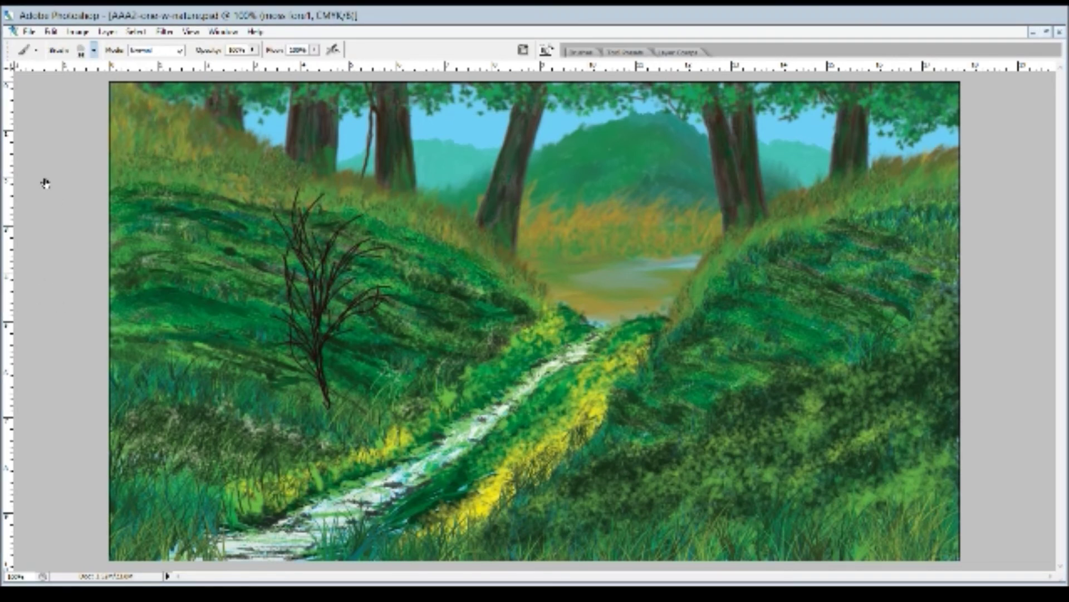
# - Fill the left tree's crown with yellow foliage and pale highlights
pyautogui.moveTo(292, 335); pyautogui.dragTo(310, 245)
pyautogui.moveTo(334, 278); pyautogui.dragTo(390, 228)
pyautogui.moveTo(396, 318); pyautogui.dragTo(329, 267)
pyautogui.moveTo(284, 234)
pyautogui.mouseDown()
pyautogui.moveTo(362, 190)
pyautogui.moveTo(317, 295)
pyautogui.mouseUp()
pyautogui.moveTo(250, 279); pyautogui.dragTo(356, 345)
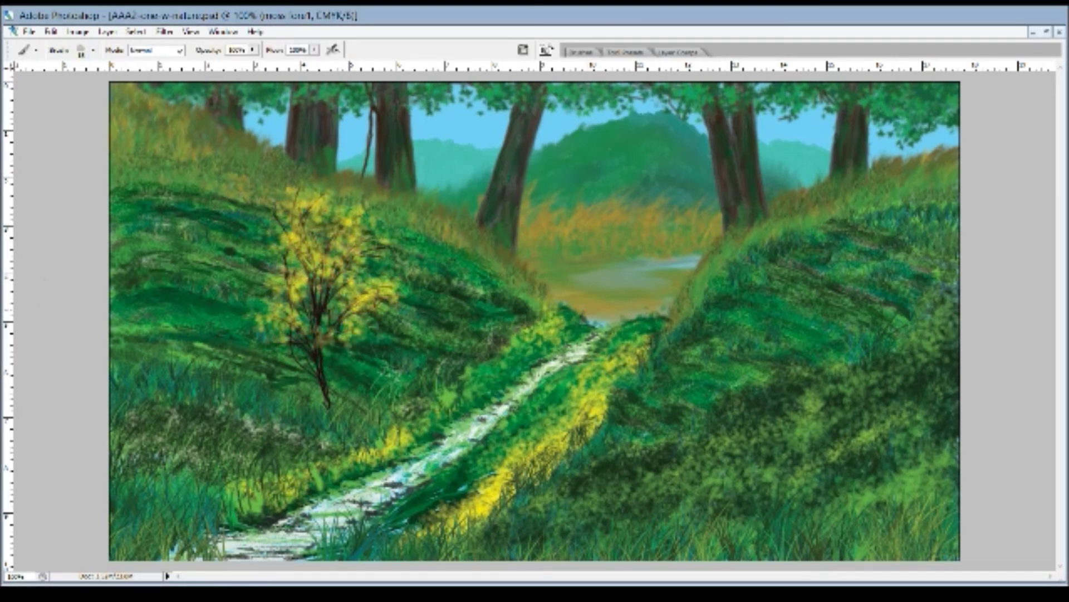
pyautogui.moveTo(273, 335); pyautogui.dragTo(390, 234)
pyautogui.moveTo(268, 245); pyautogui.dragTo(401, 250)
pyautogui.moveTo(290, 200)
pyautogui.mouseDown()
pyautogui.moveTo(396, 245)
pyautogui.moveTo(290, 334)
pyautogui.mouseUp()
# - Dab white blossoms onto the tree, then repaint them with yellow
pyautogui.moveTo(262, 267)
pyautogui.mouseDown()
pyautogui.moveTo(357, 206)
pyautogui.moveTo(273, 323)
pyautogui.moveTo(384, 278)
pyautogui.mouseUp()
pyautogui.moveTo(335, 234)
pyautogui.mouseDown()
pyautogui.moveTo(267, 345)
pyautogui.moveTo(312, 250)
pyautogui.mouseUp()
pyautogui.moveTo(289, 345); pyautogui.dragTo(384, 239)
pyautogui.moveTo(257, 228); pyautogui.dragTo(407, 284)
# - Sample a dark colour and paint branches inside the yellow foliage
pyautogui.press('i')
pyautogui.press('b')
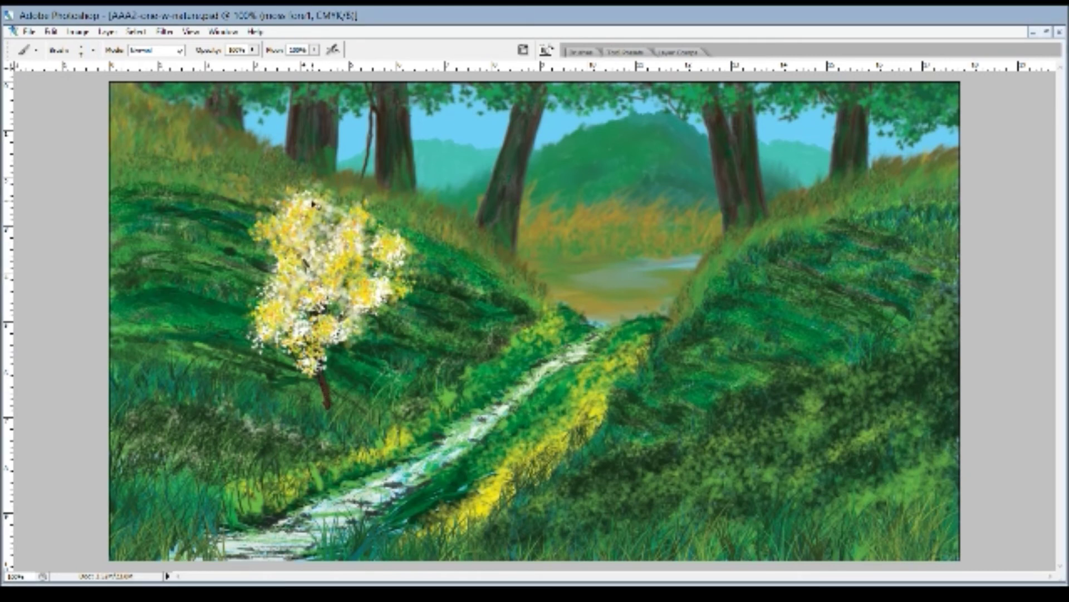
pyautogui.moveTo(296, 283); pyautogui.dragTo(306, 303)
pyautogui.moveTo(295, 223); pyautogui.dragTo(303, 241)
pyautogui.moveTo(328, 285); pyautogui.dragTo(343, 311)
pyautogui.moveTo(289, 262); pyautogui.dragTo(298, 270)
pyautogui.moveTo(356, 306); pyautogui.dragTo(377, 285)
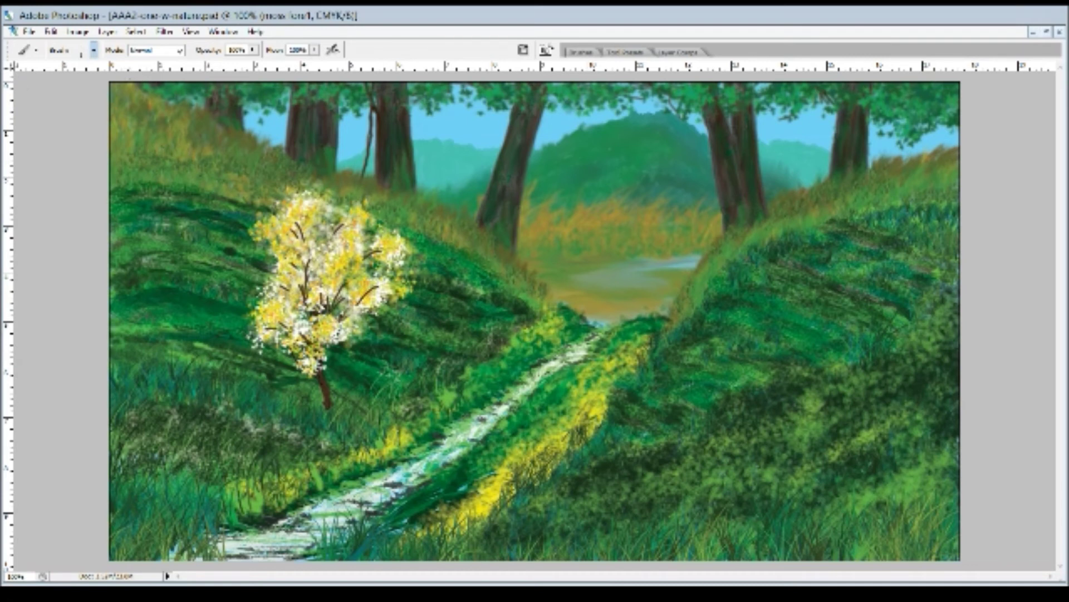
pyautogui.moveTo(300, 260)
pyautogui.mouseDown()
pyautogui.moveTo(292, 304)
pyautogui.moveTo(362, 313)
pyautogui.mouseUp()
pyautogui.moveTo(337, 223); pyautogui.dragTo(378, 273)
pyautogui.moveTo(282, 217)
pyautogui.mouseDown()
pyautogui.moveTo(305, 252)
pyautogui.moveTo(326, 356)
pyautogui.mouseUp()
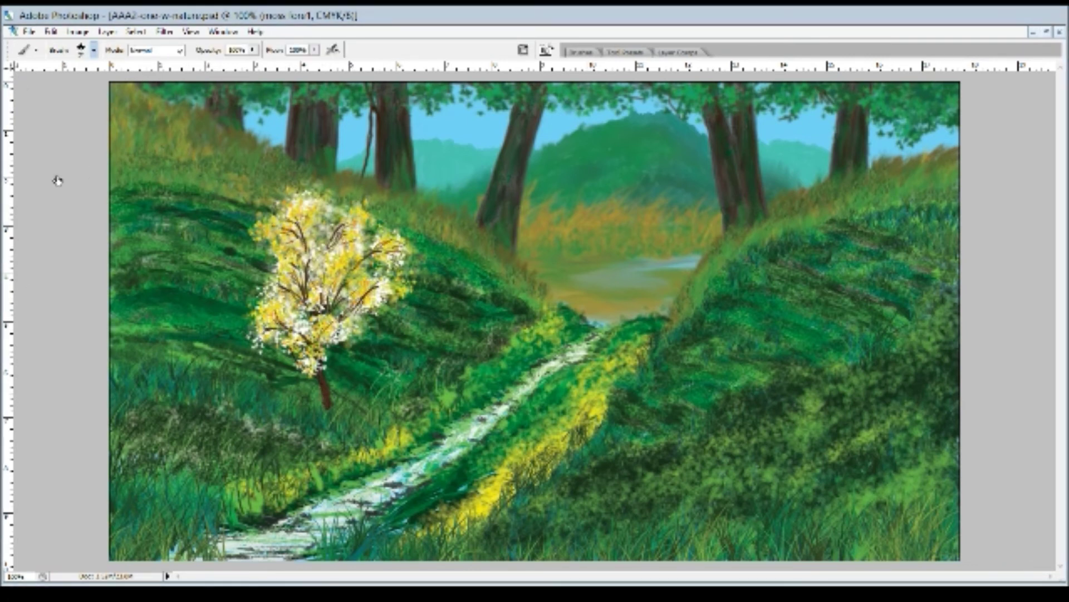
# - Repaint yellow blossom foliage over parts of the dark branches
pyautogui.moveTo(275, 303); pyautogui.dragTo(309, 284)
pyautogui.moveTo(287, 220); pyautogui.dragTo(312, 242)
pyautogui.moveTo(312, 220); pyautogui.dragTo(345, 243)
pyautogui.moveTo(357, 248)
pyautogui.mouseDown()
pyautogui.moveTo(381, 270)
pyautogui.moveTo(384, 320)
pyautogui.mouseUp()
pyautogui.moveTo(281, 348)
pyautogui.mouseDown()
pyautogui.moveTo(340, 368)
pyautogui.moveTo(318, 390)
pyautogui.mouseUp()
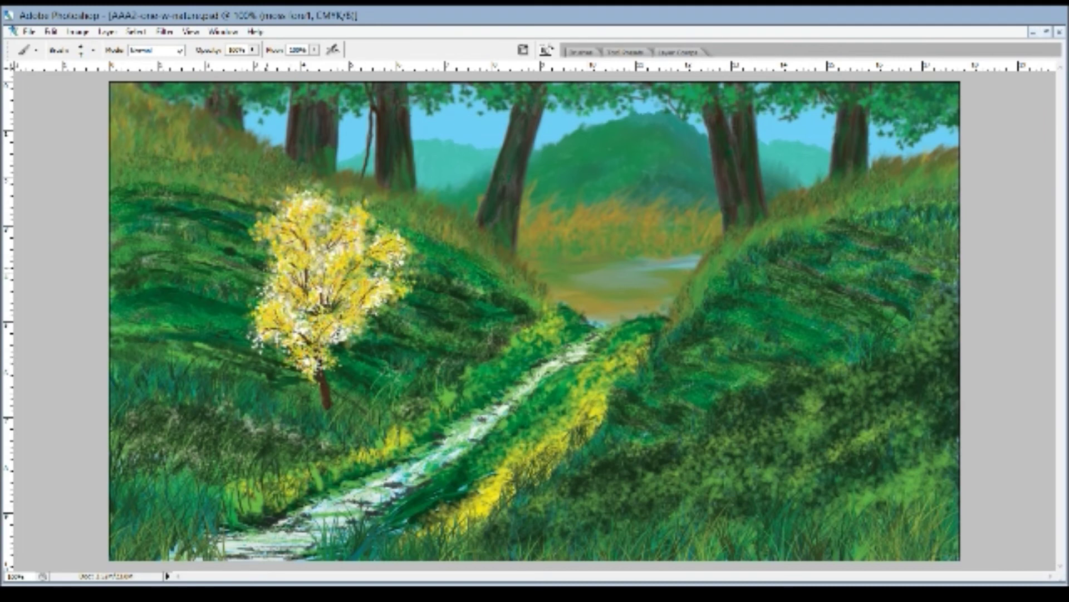
pyautogui.moveTo(239, 256); pyautogui.dragTo(273, 334)
pyautogui.moveTo(251, 295); pyautogui.dragTo(267, 333)
pyautogui.moveTo(270, 323); pyautogui.dragTo(310, 365)
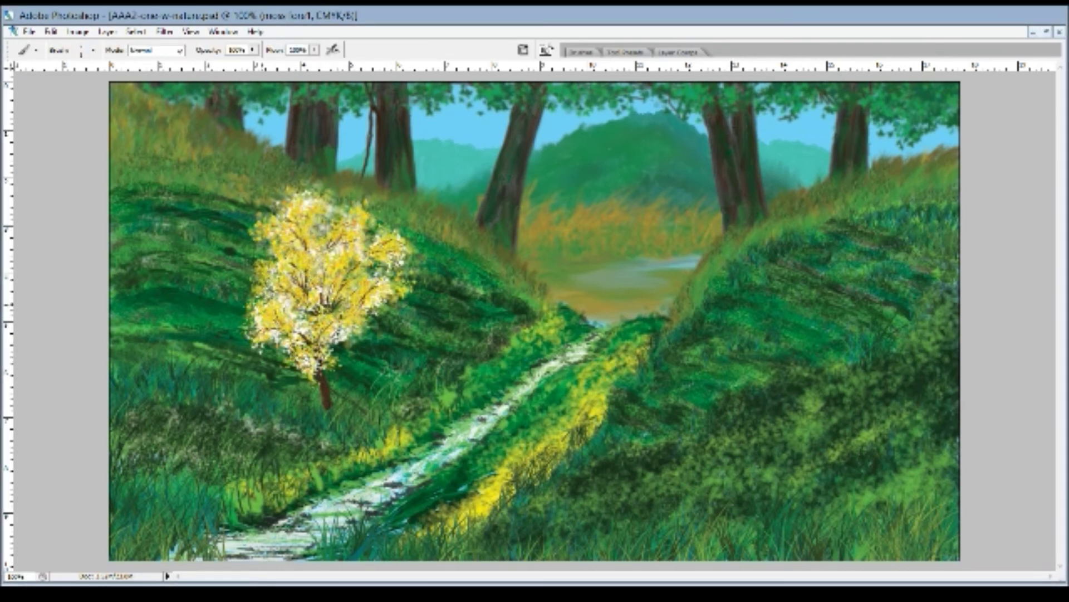
# - Smudge the stream's white water downstream with a smaller Smudge brush
pyautogui.press('r')
pyautogui.hotkey('alt', '[')
pyautogui.moveTo(428, 460); pyautogui.dragTo(363, 489)
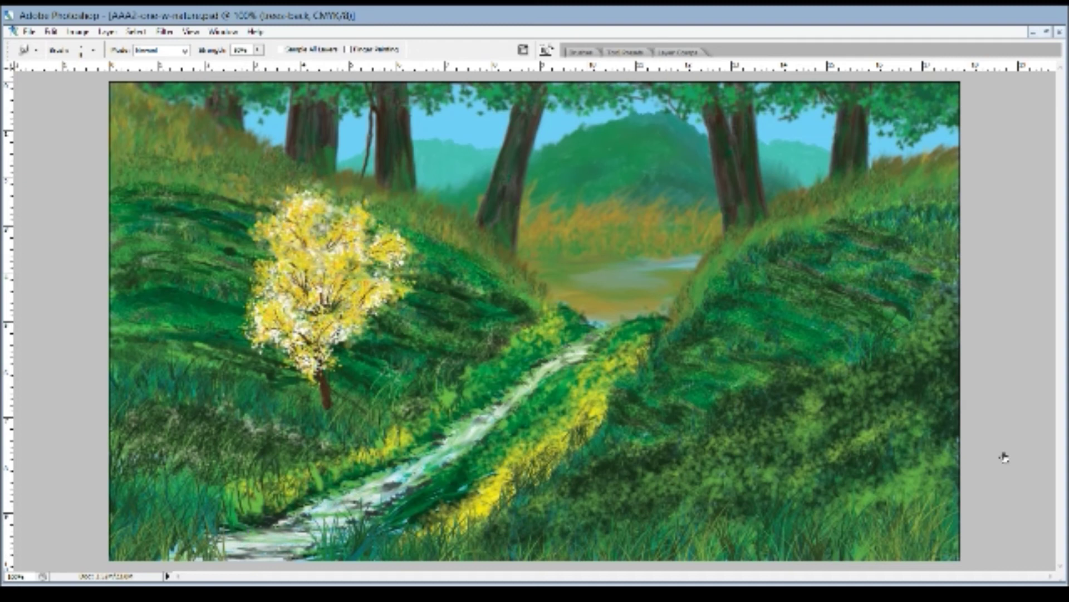
# - Sample blue, red and orange from the painting and dab wildflowers across both banks
pyautogui.press('i')
pyautogui.press('b')
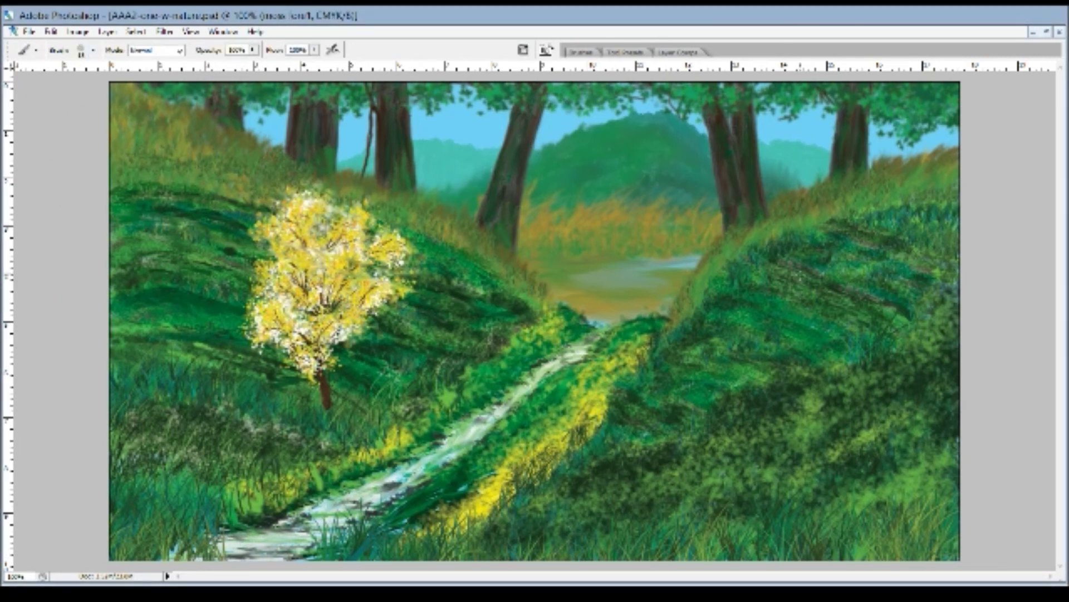
pyautogui.press('i')
pyautogui.press('b')
pyautogui.press('i')
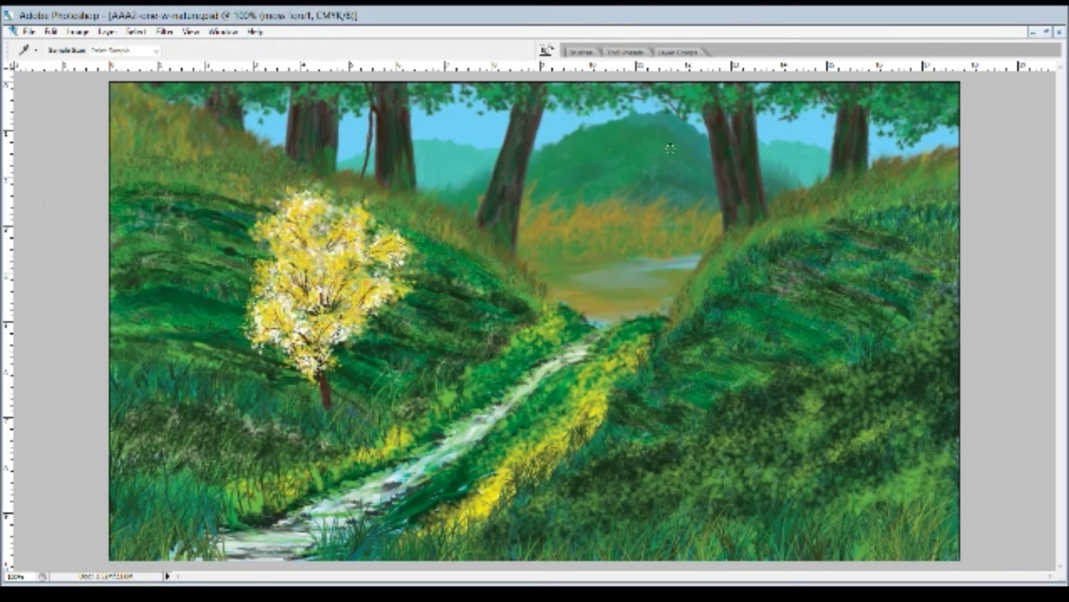
pyautogui.press('b')
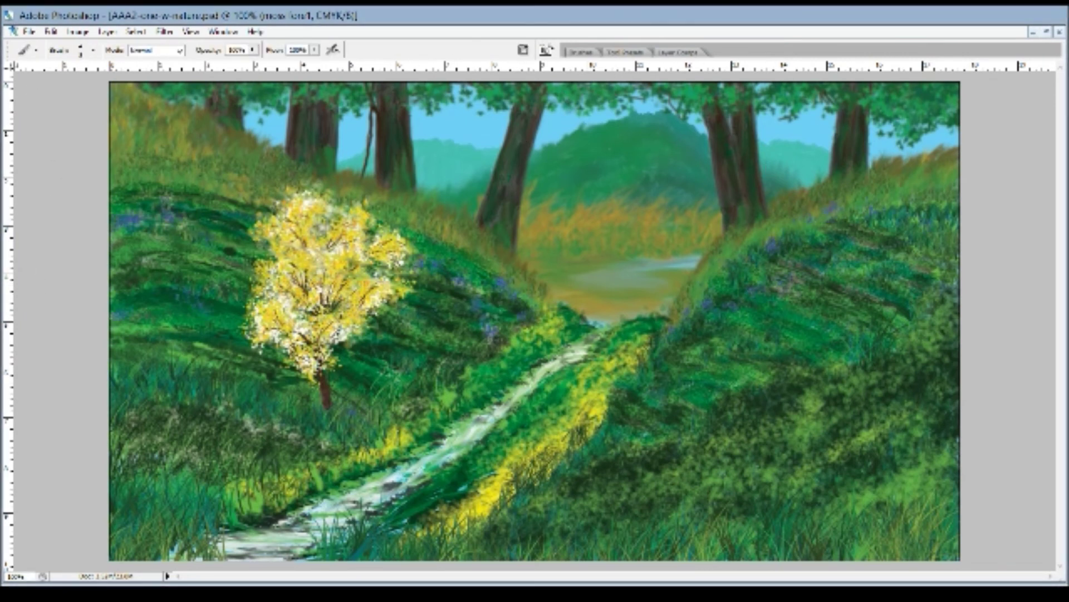
pyautogui.press('i')
pyautogui.press('b')
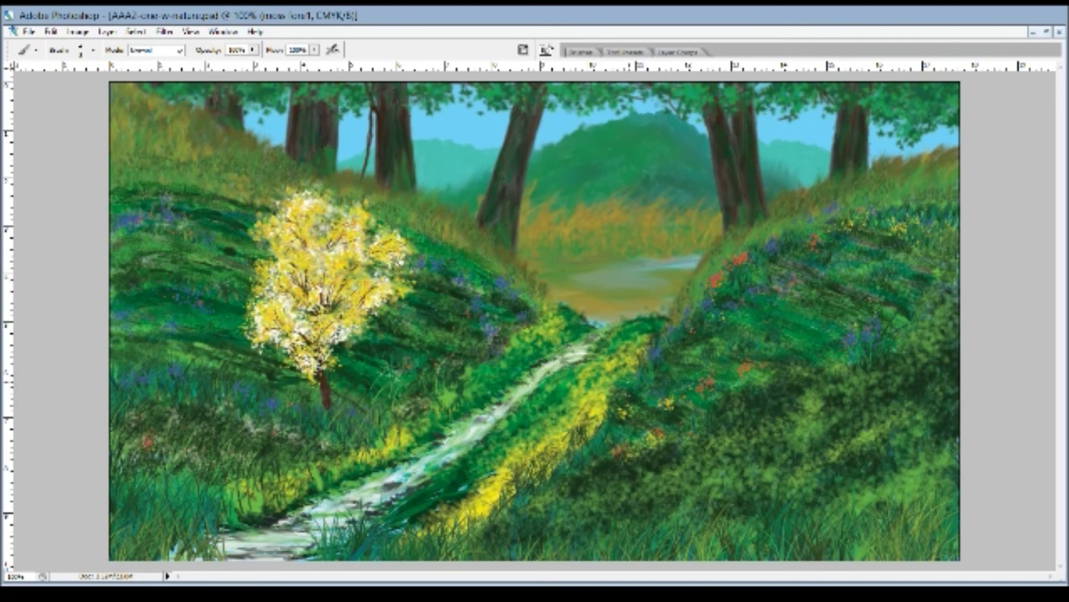
# - Sample more flower colours such as magenta and dot blooms beside the stream
pyautogui.press('i')
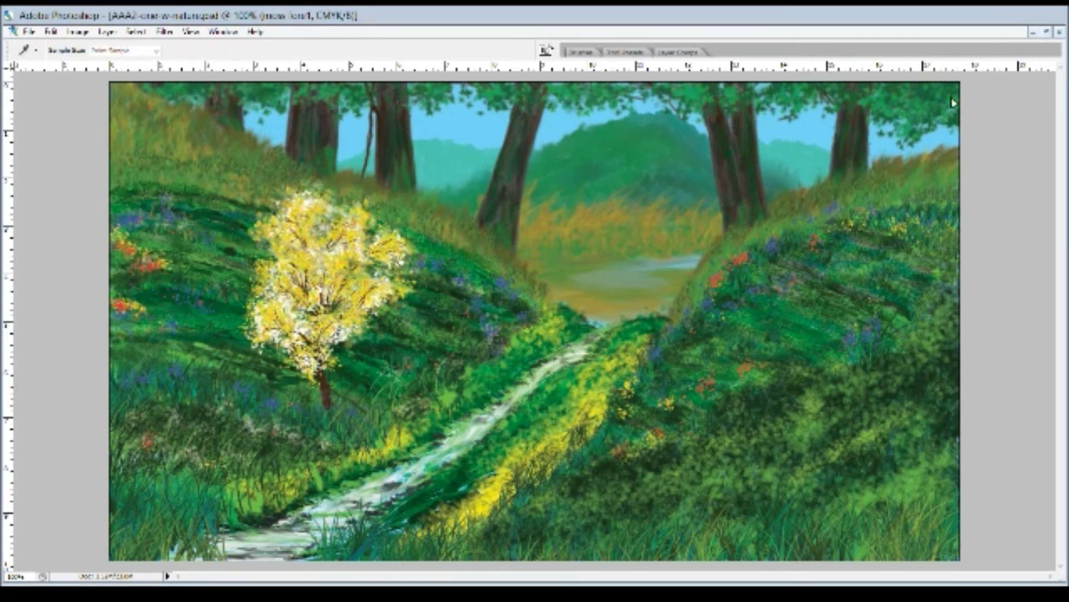
pyautogui.press('b')
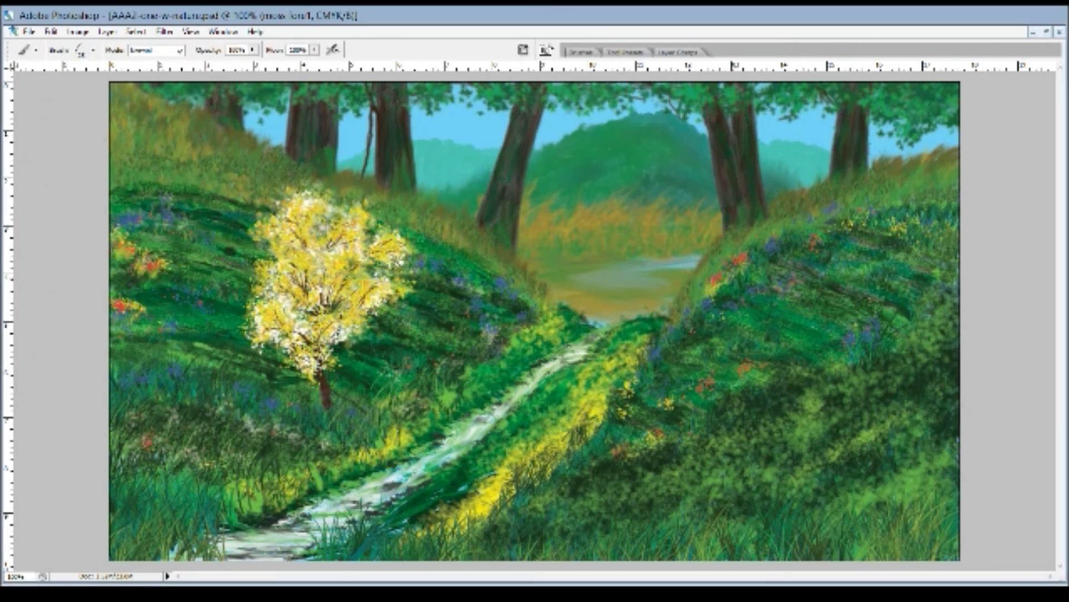
pyautogui.press('i')
pyautogui.press('b')
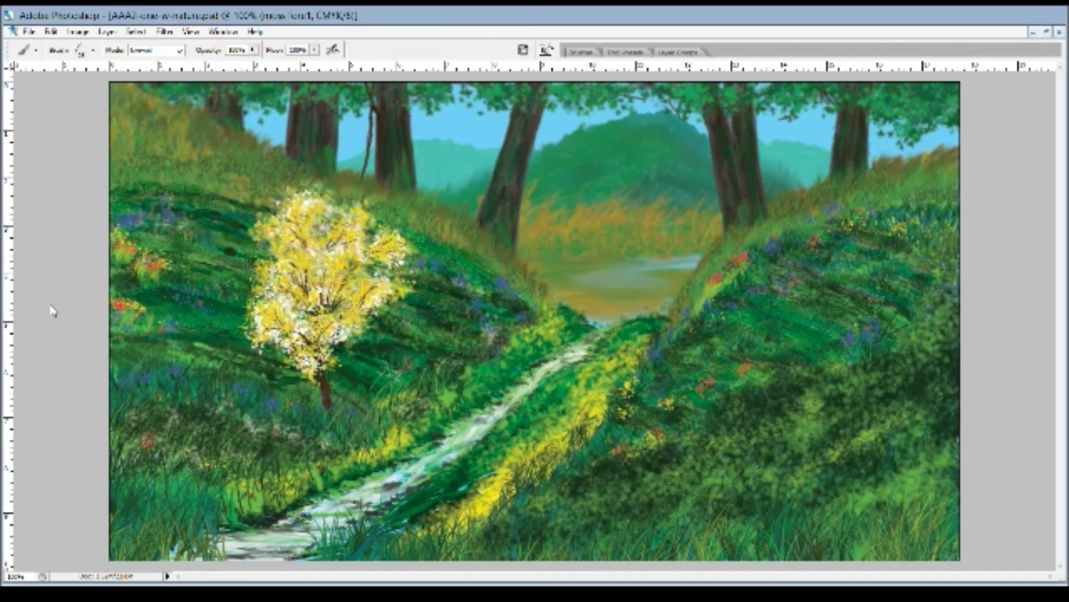
pyautogui.press('[')
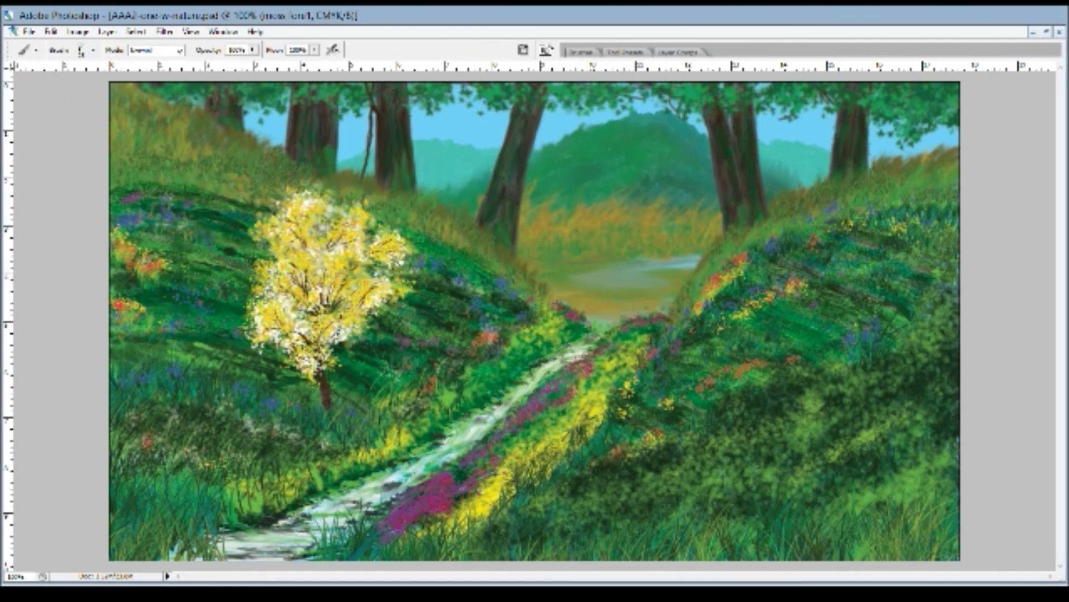
# - On the woods-foremost layer, dab red flowers along the bottom and at the lower left
pyautogui.hotkey('alt', '[')
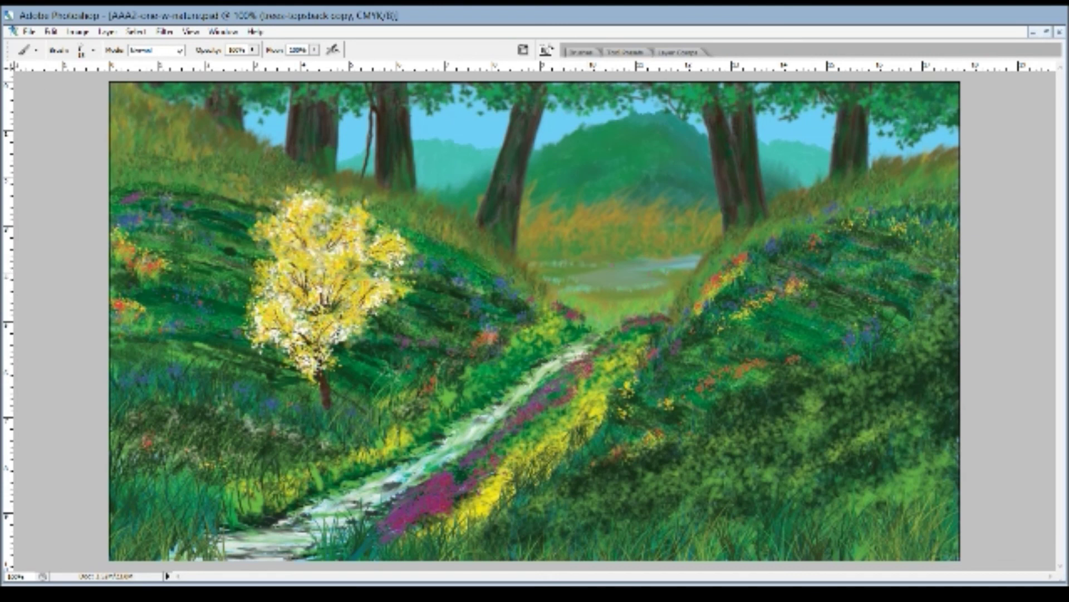
pyautogui.press('r')
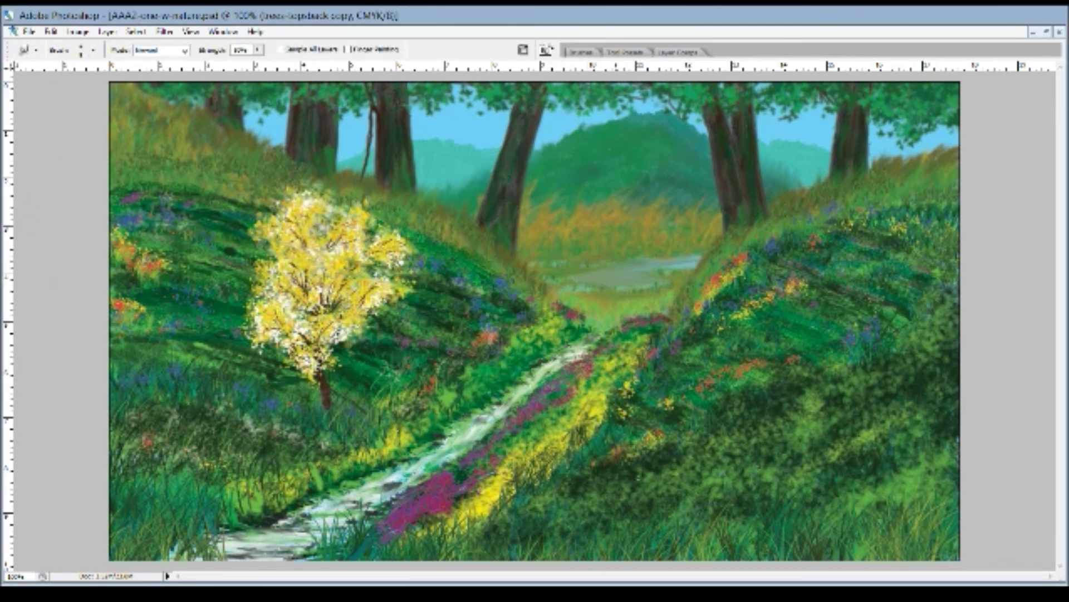
pyautogui.hotkey('alt', '[')
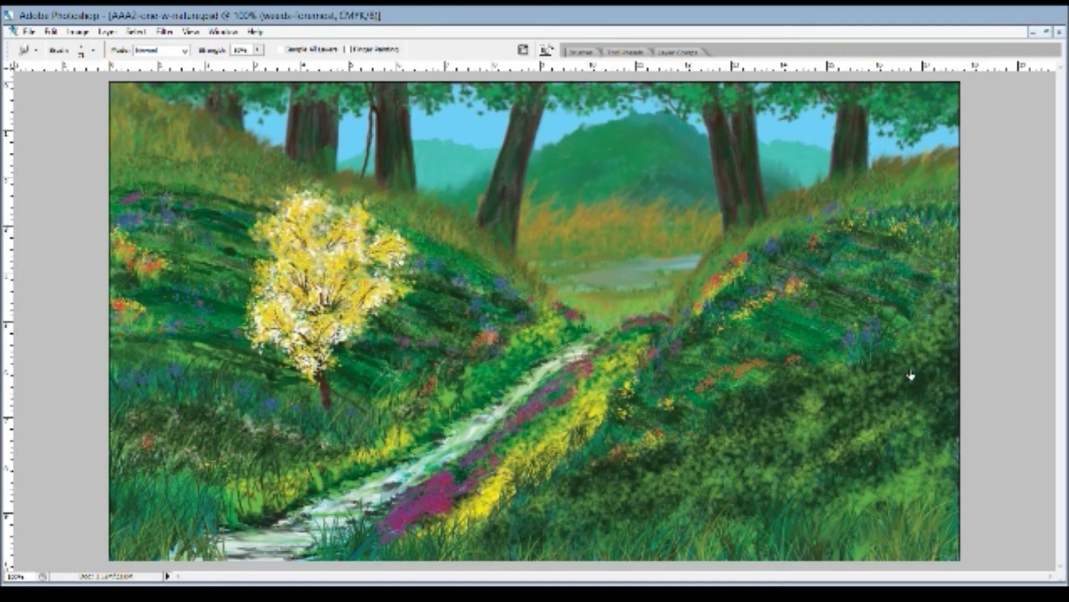
pyautogui.press('b')
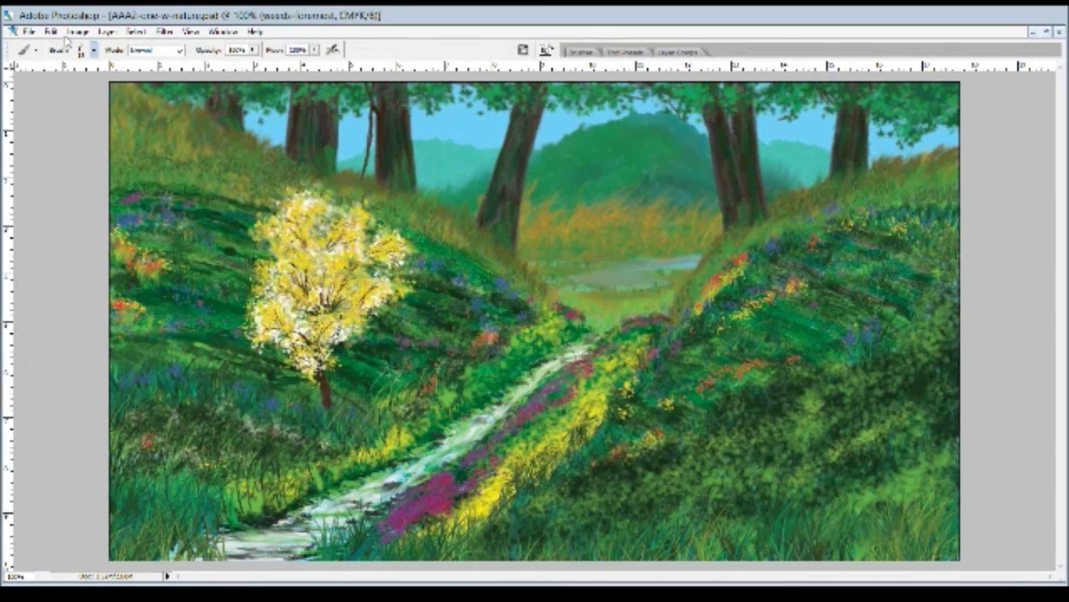
pyautogui.click(889, 534)
pyautogui.click(485, 548)
pyautogui.click(634, 545)
pyautogui.click(134, 540)
pyautogui.click(191, 534)
pyautogui.click(149, 523)
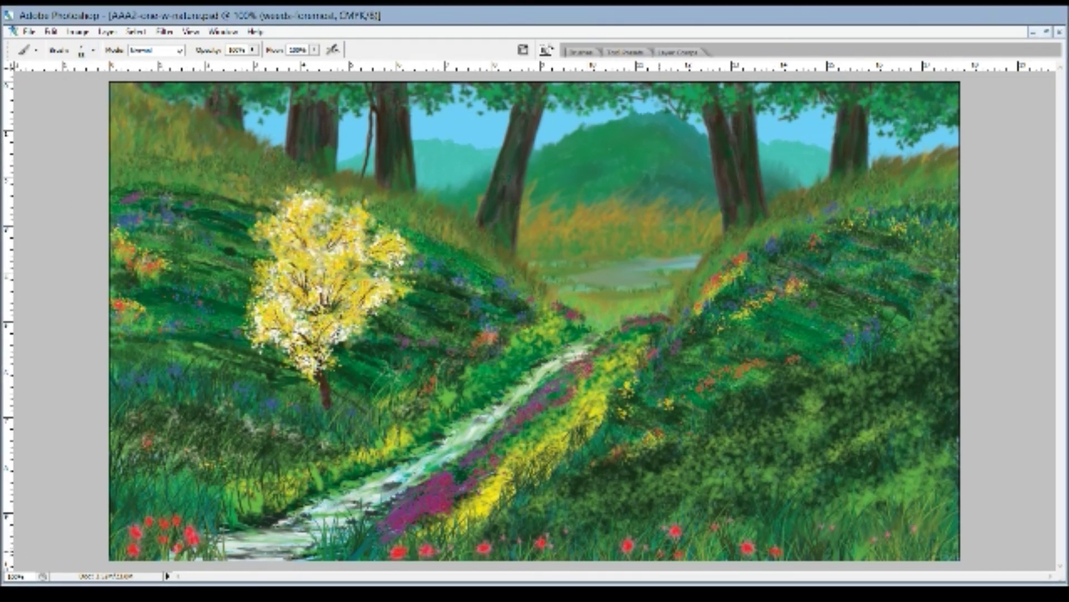
# - With a speckled brush tip, add pale and pink-purple flowers across the bottom grass
pyautogui.press('.')
pyautogui.click(390, 549)
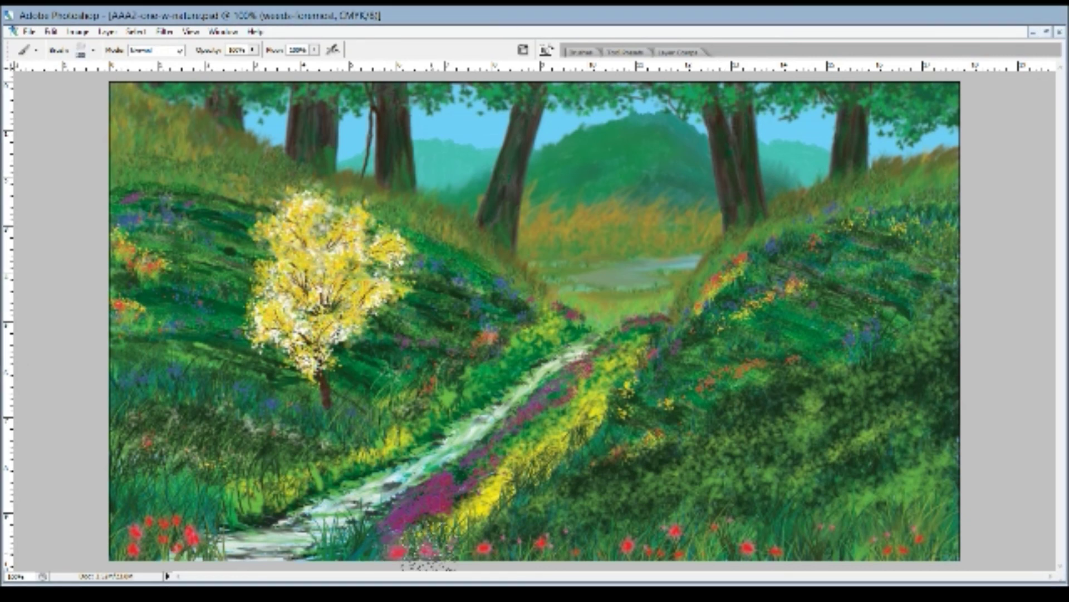
pyautogui.click(468, 549)
pyautogui.click(847, 541)
pyautogui.click(704, 543)
pyautogui.moveTo(346, 549); pyautogui.dragTo(774, 537)
pyautogui.moveTo(701, 518); pyautogui.dragTo(952, 513)
pyautogui.moveTo(474, 552); pyautogui.dragTo(346, 546)
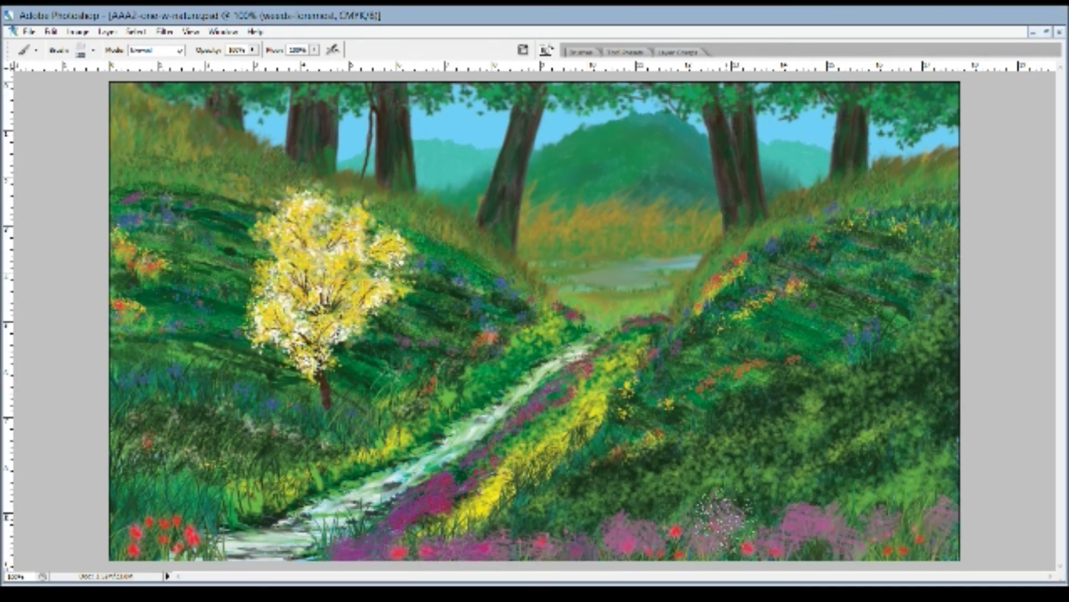
# - Paint bright green grass blades along the bottom edge over the flowers
pyautogui.press('.')
pyautogui.moveTo(585, 534); pyautogui.dragTo(947, 529)
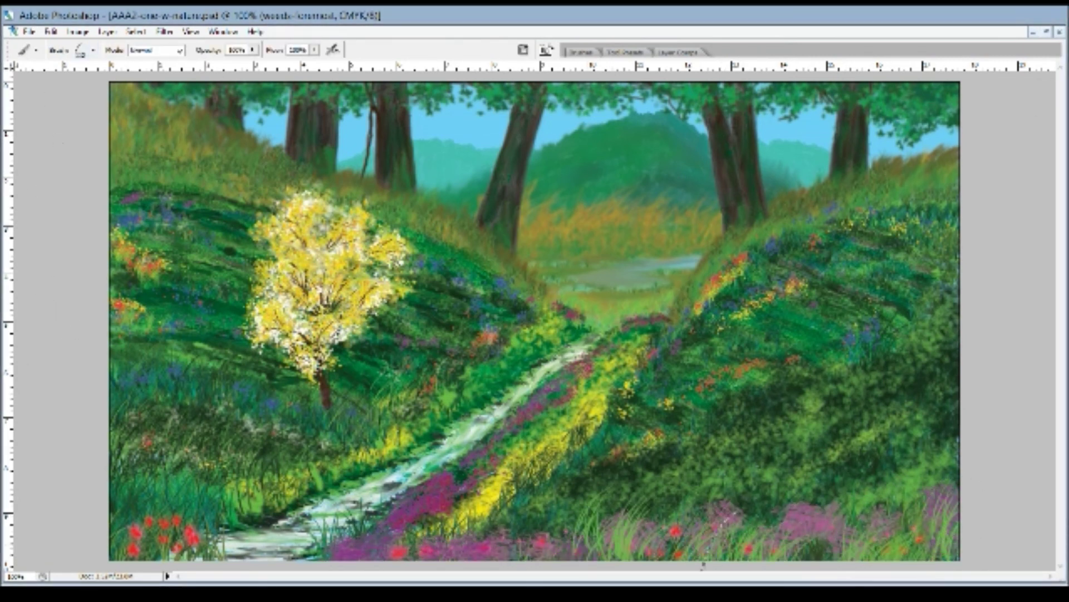
pyautogui.moveTo(768, 501); pyautogui.dragTo(323, 540)
pyautogui.moveTo(818, 491); pyautogui.dragTo(913, 535)
pyautogui.moveTo(529, 529); pyautogui.dragTo(474, 534)
pyautogui.moveTo(345, 529); pyautogui.dragTo(278, 546)
pyautogui.moveTo(491, 524); pyautogui.dragTo(639, 564)
# - Cover the bottom-right purple flowers with more grass blades and zoom out
pyautogui.moveTo(769, 535); pyautogui.dragTo(881, 465)
pyautogui.moveTo(680, 560); pyautogui.dragTo(727, 490)
pyautogui.moveTo(543, 546); pyautogui.dragTo(580, 506)
pyautogui.moveTo(830, 507); pyautogui.dragTo(889, 451)
pyautogui.moveTo(927, 521); pyautogui.dragTo(958, 464)
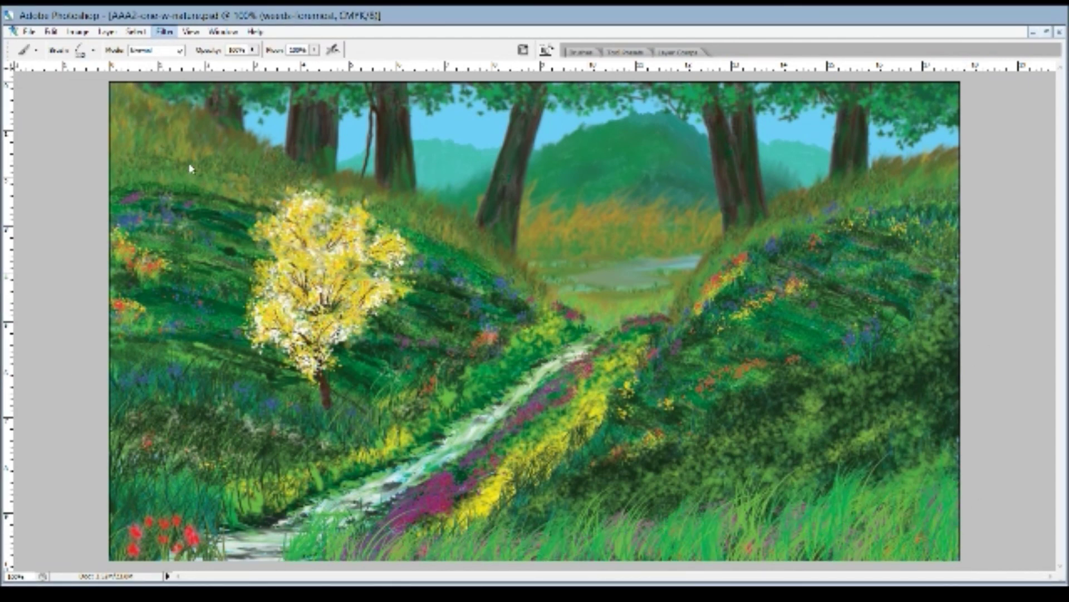
pyautogui.hotkey('ctrl', '-')
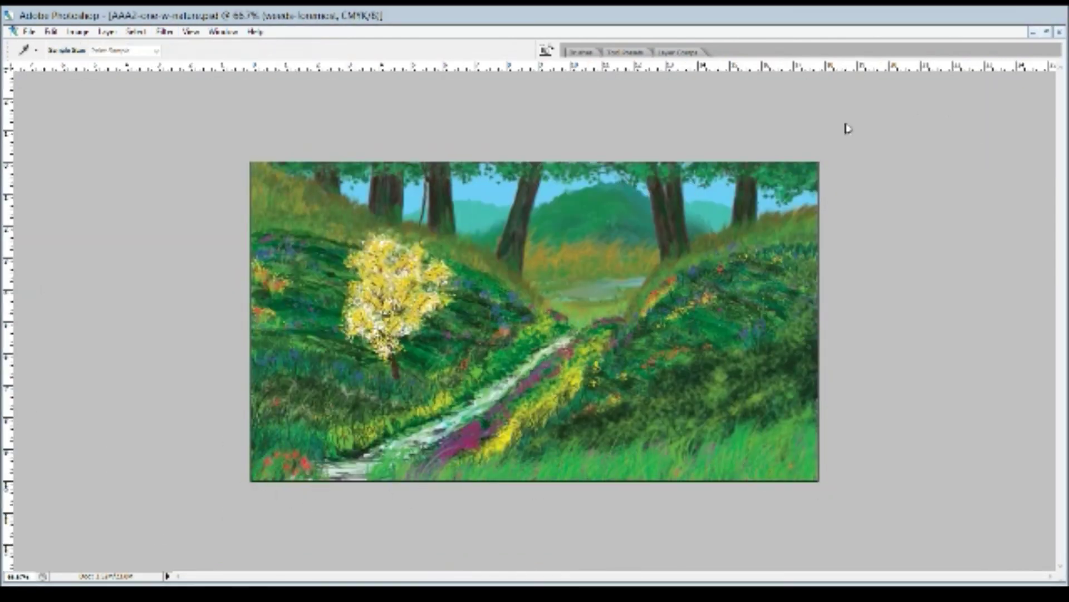
# - Stroke six golden-orange grass blades upward across the bottom foreground
pyautogui.moveTo(275, 502); pyautogui.dragTo(268, 457)
pyautogui.moveTo(719, 479); pyautogui.dragTo(724, 435)
pyautogui.moveTo(535, 484); pyautogui.dragTo(557, 442)
pyautogui.moveTo(780, 484); pyautogui.dragTo(802, 434)
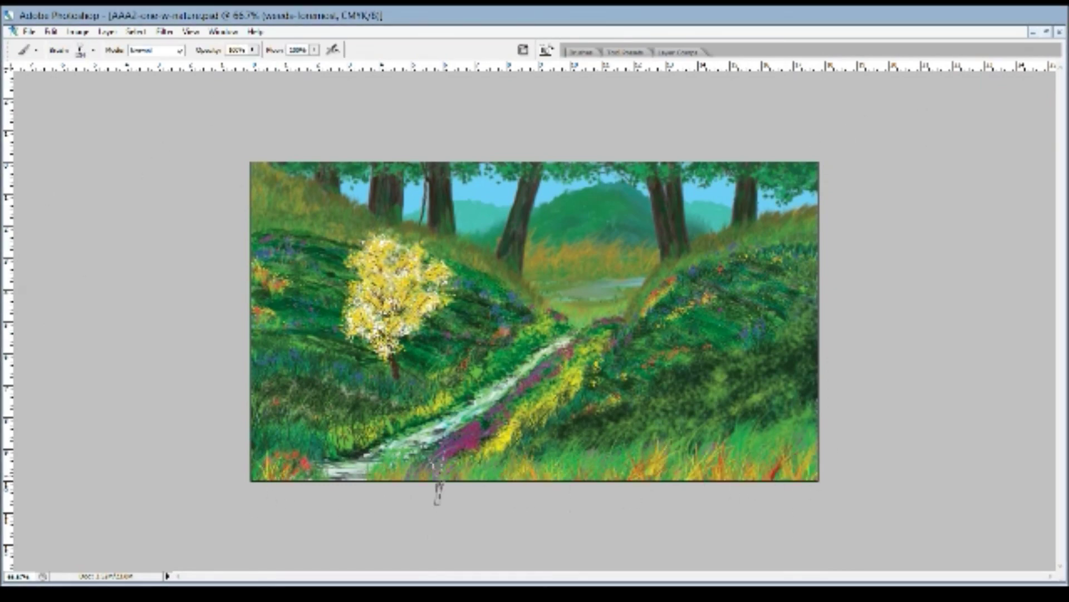
pyautogui.moveTo(440, 490); pyautogui.dragTo(449, 454)
pyautogui.moveTo(724, 485); pyautogui.dragTo(740, 440)
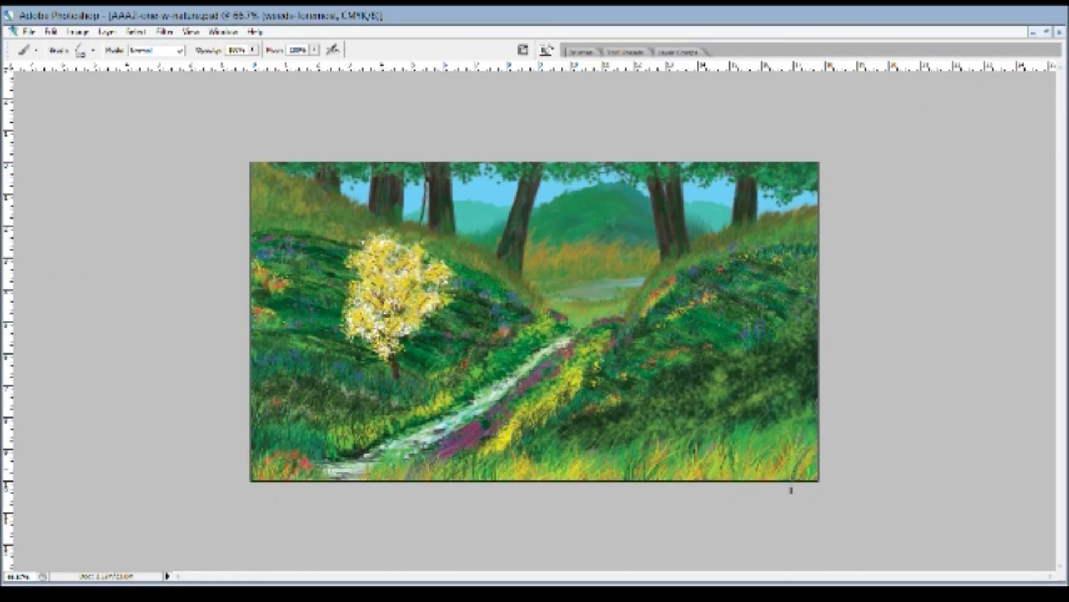